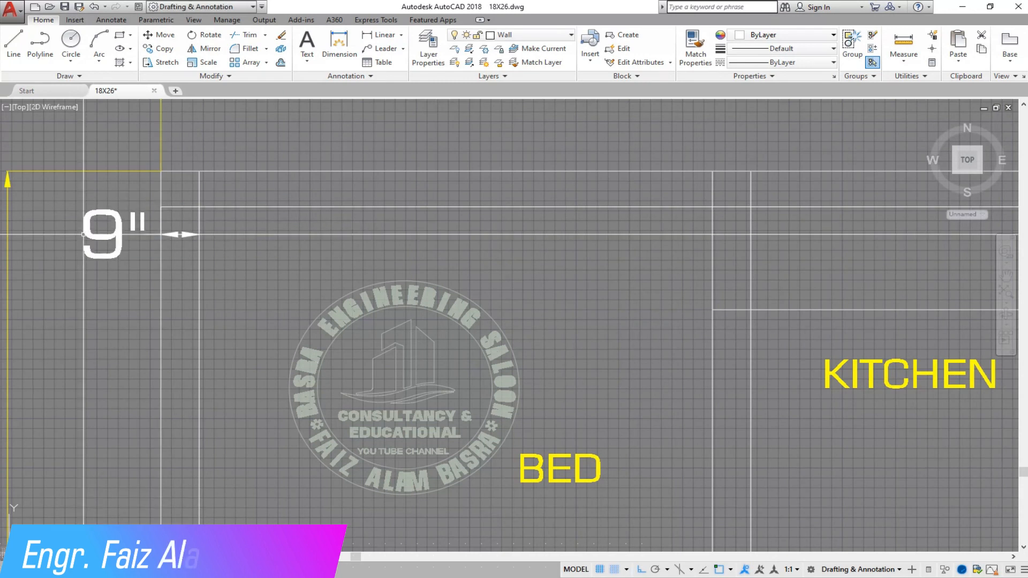
{"action": "scroll", "coordinate": [134, 228], "scroll_direction": "down", "scroll_amount": 4}
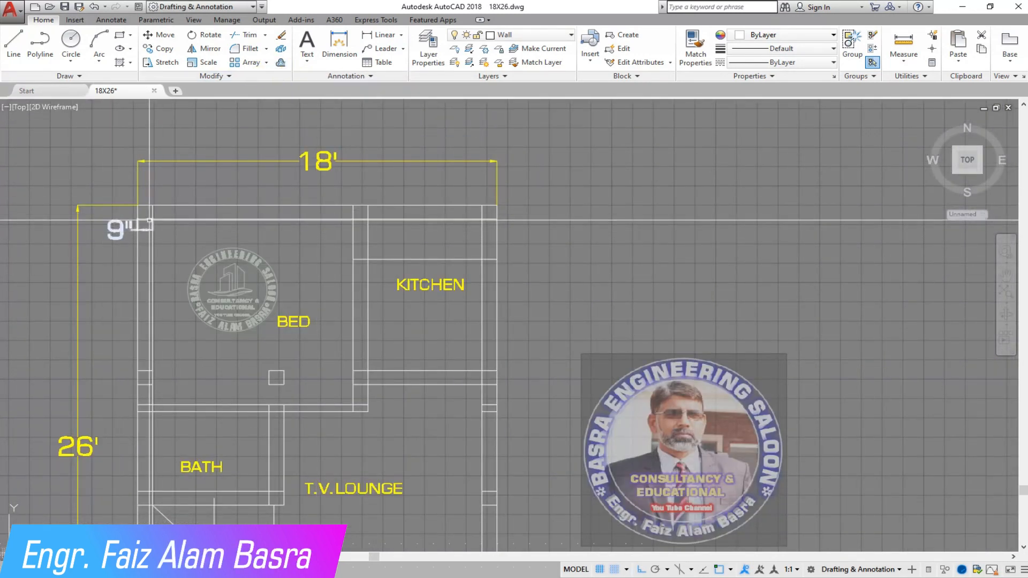
{"action": "scroll", "coordinate": [149, 230], "scroll_direction": "up", "scroll_amount": 2}
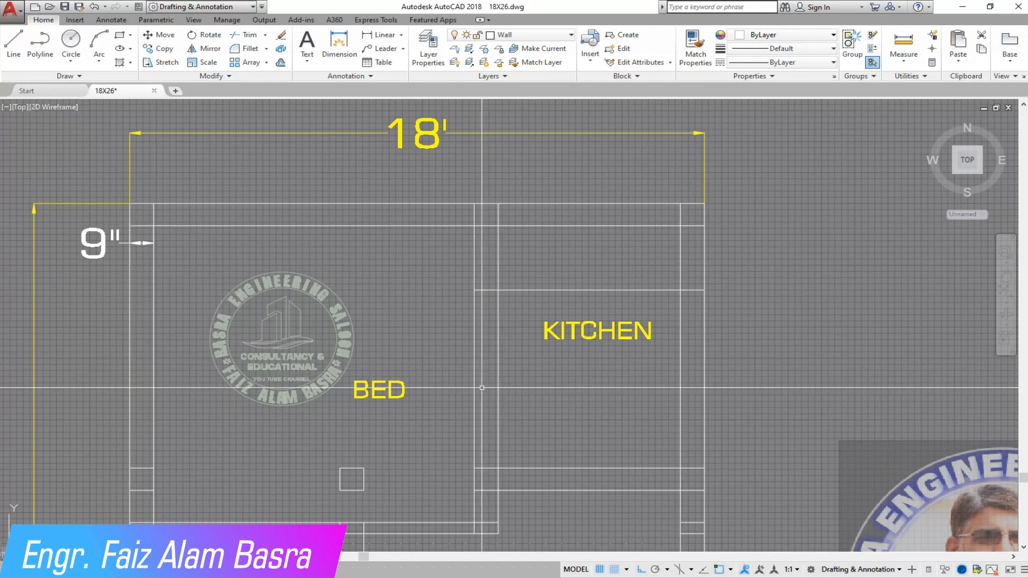
{"action": "scroll", "coordinate": [496, 372], "scroll_direction": "down", "scroll_amount": 2}
{"action": "scroll", "coordinate": [375, 300], "scroll_direction": "up", "scroll_amount": 2}
{"action": "scroll", "coordinate": [348, 278], "scroll_direction": "down", "scroll_amount": 4}
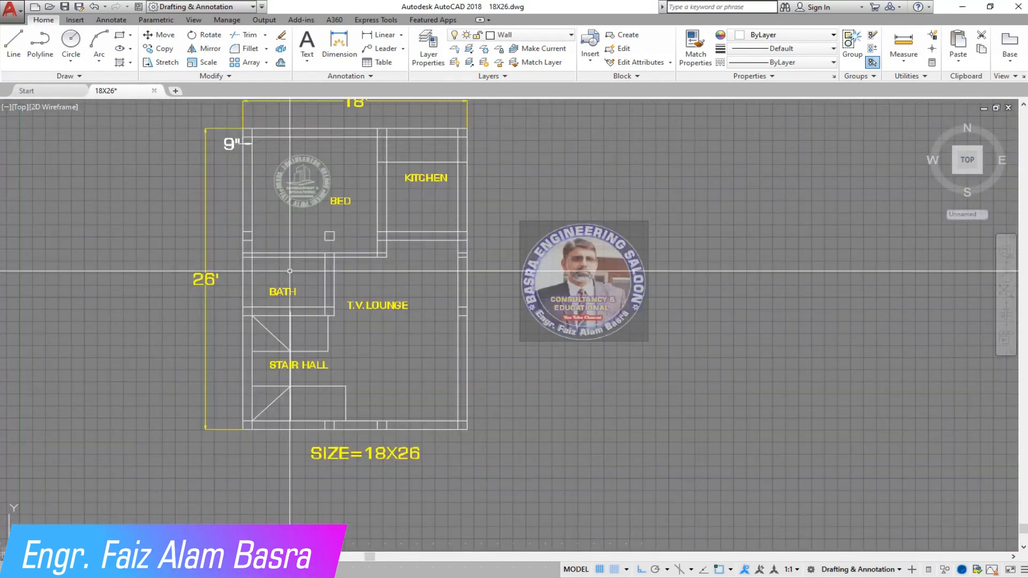
Dimension the thickness of the partition wall between the bedroom and the bath.
{"action": "scroll", "coordinate": [302, 261], "scroll_direction": "up", "scroll_amount": 2}
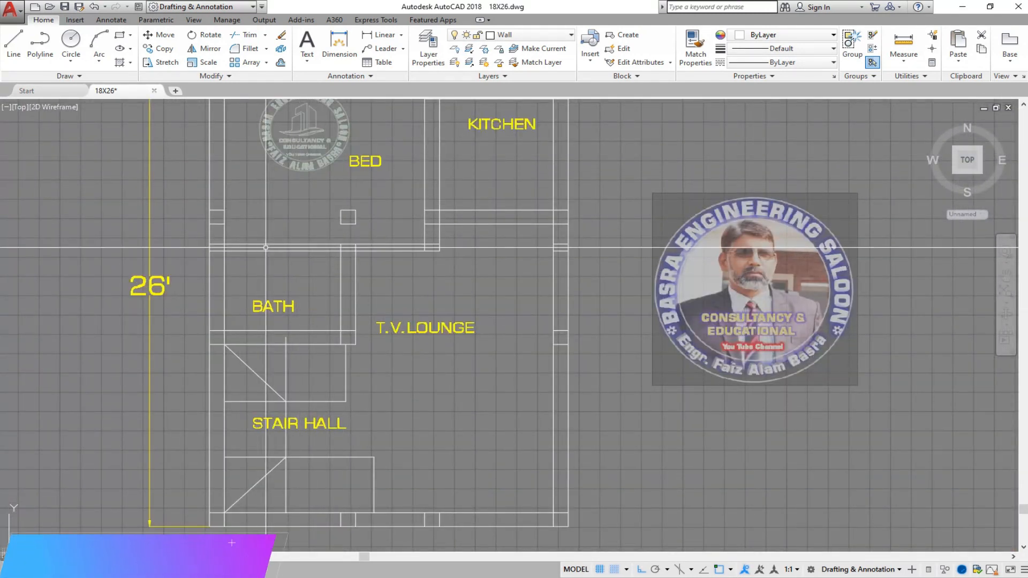
{"action": "scroll", "coordinate": [245, 218], "scroll_direction": "up", "scroll_amount": 5}
{"action": "left_click", "coordinate": [379, 39]}
{"action": "left_click", "coordinate": [320, 282]}
{"action": "left_click", "coordinate": [319, 253]}
{"action": "scroll", "coordinate": [299, 268], "scroll_direction": "down", "scroll_amount": 2}
{"action": "scroll", "coordinate": [303, 293], "scroll_direction": "down", "scroll_amount": 2}
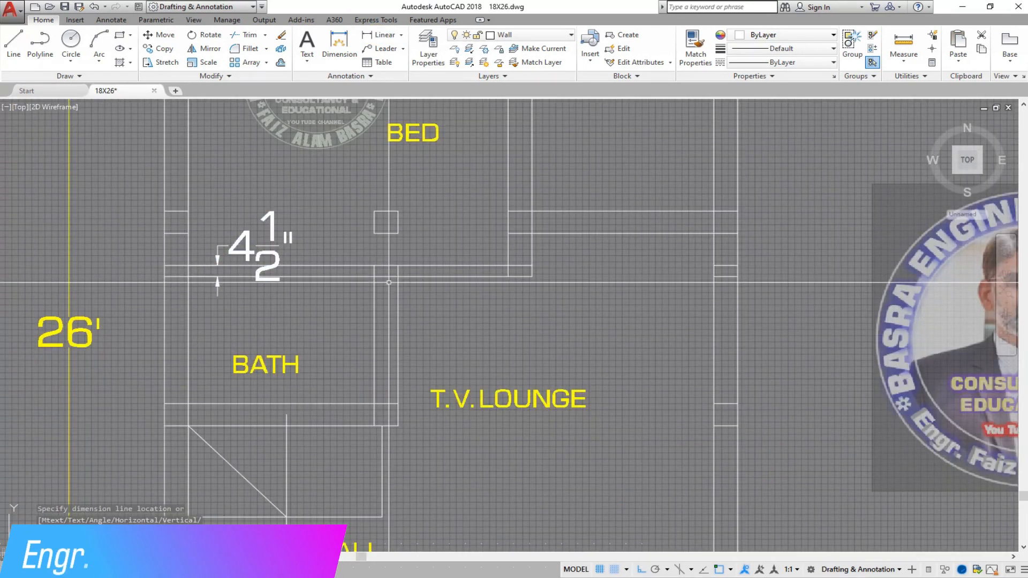
Erase the overall width and height dimensions together with the two wall thickness dimensions.
{"action": "scroll", "coordinate": [390, 218], "scroll_direction": "down", "scroll_amount": 5}
{"action": "scroll", "coordinate": [358, 256], "scroll_direction": "up", "scroll_amount": 3}
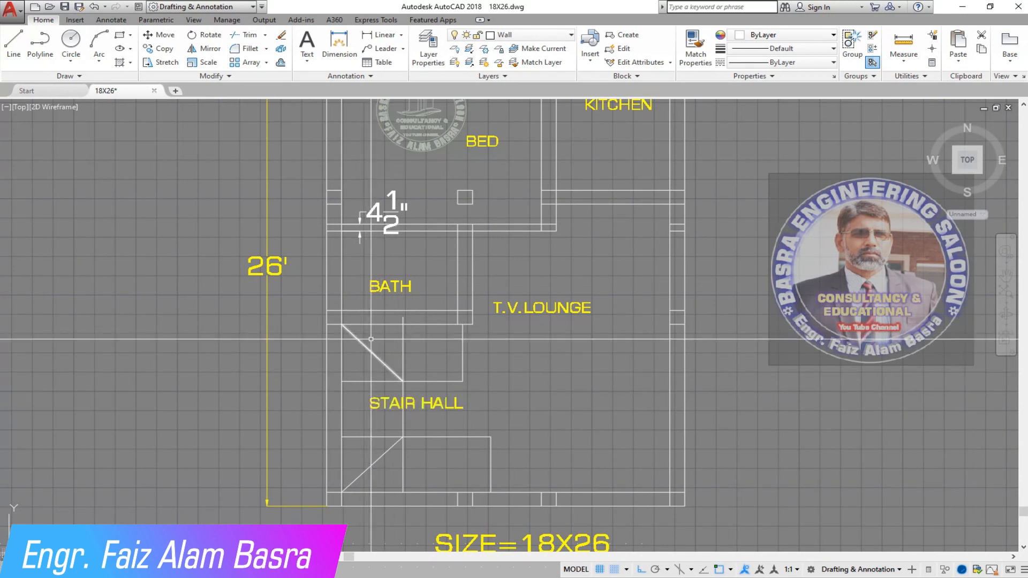
{"action": "scroll", "coordinate": [230, 400], "scroll_direction": "down", "scroll_amount": 2}
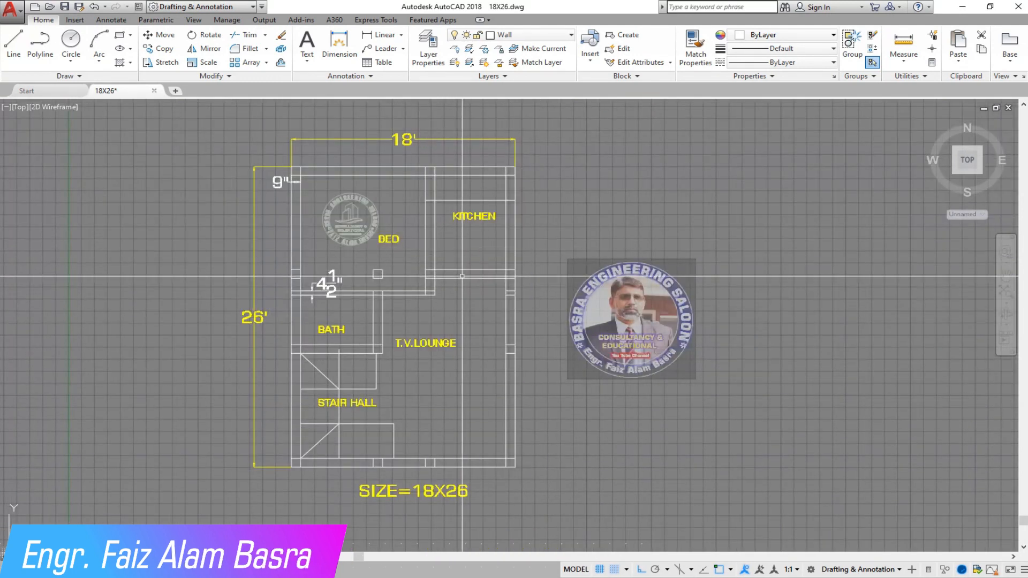
{"action": "scroll", "coordinate": [292, 139], "scroll_direction": "up", "scroll_amount": 3}
{"action": "left_click", "coordinate": [302, 175]}
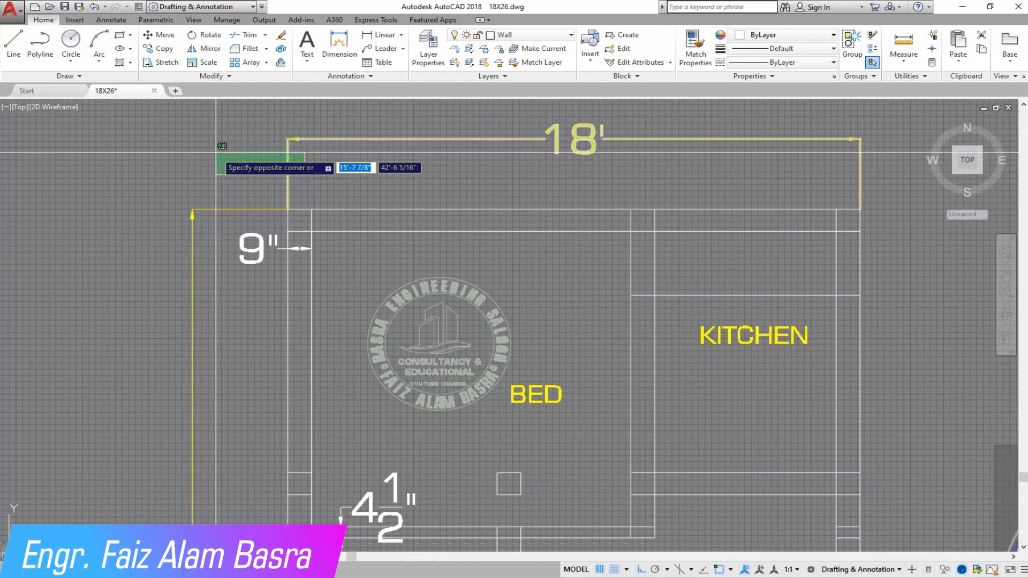
{"action": "left_click", "coordinate": [218, 152]}
{"action": "left_click", "coordinate": [262, 288]}
{"action": "left_click", "coordinate": [228, 197]}
{"action": "left_click", "coordinate": [411, 509]}
{"action": "left_click", "coordinate": [371, 474]}
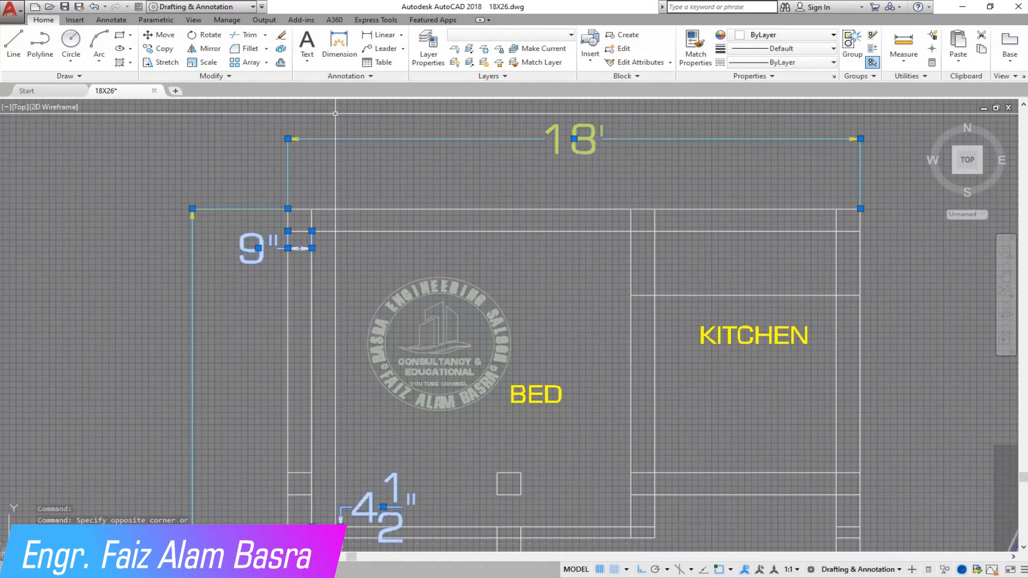
{"action": "left_click", "coordinate": [284, 41]}
Erase the short cross lines in the side and front walls and the small square in the bedroom.
{"action": "left_click", "coordinate": [279, 41]}
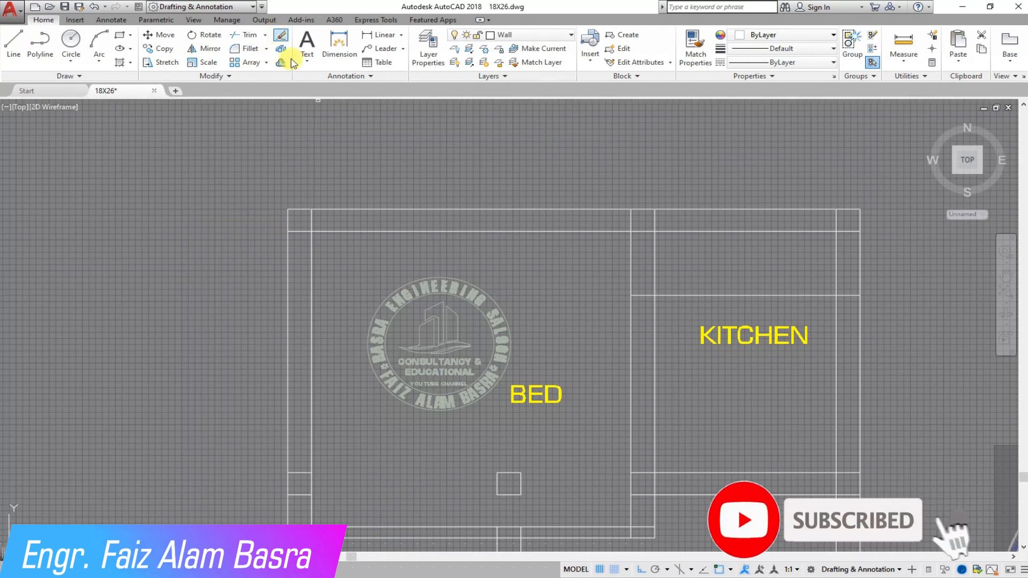
{"action": "scroll", "coordinate": [277, 198], "scroll_direction": "down", "scroll_amount": 3}
{"action": "scroll", "coordinate": [273, 289], "scroll_direction": "up", "scroll_amount": 3}
{"action": "left_click", "coordinate": [252, 288]}
{"action": "left_click", "coordinate": [389, 368]}
{"action": "left_click", "coordinate": [411, 298]}
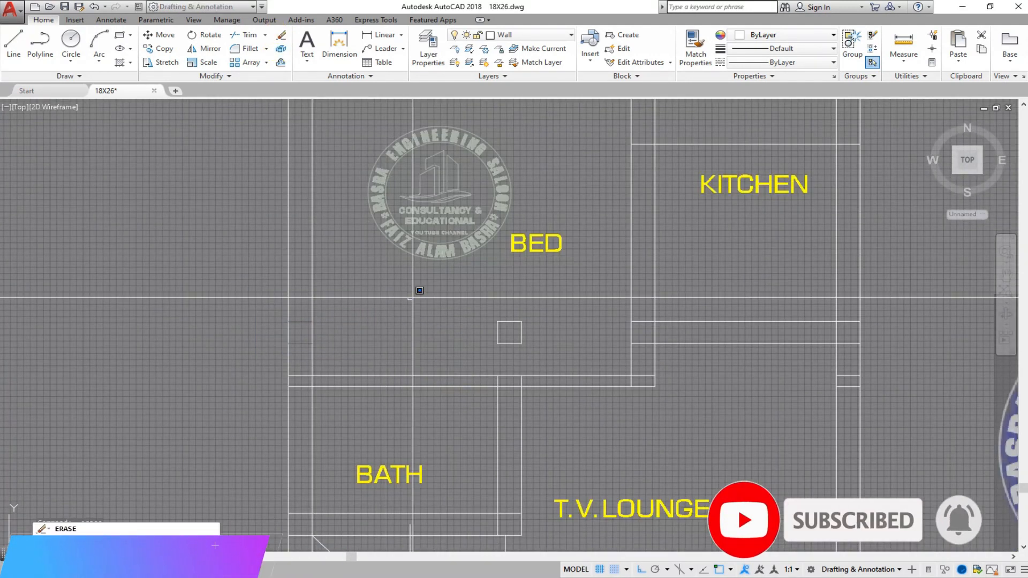
{"action": "left_click", "coordinate": [594, 402]}
{"action": "left_click", "coordinate": [782, 269]}
{"action": "left_click", "coordinate": [858, 400]}
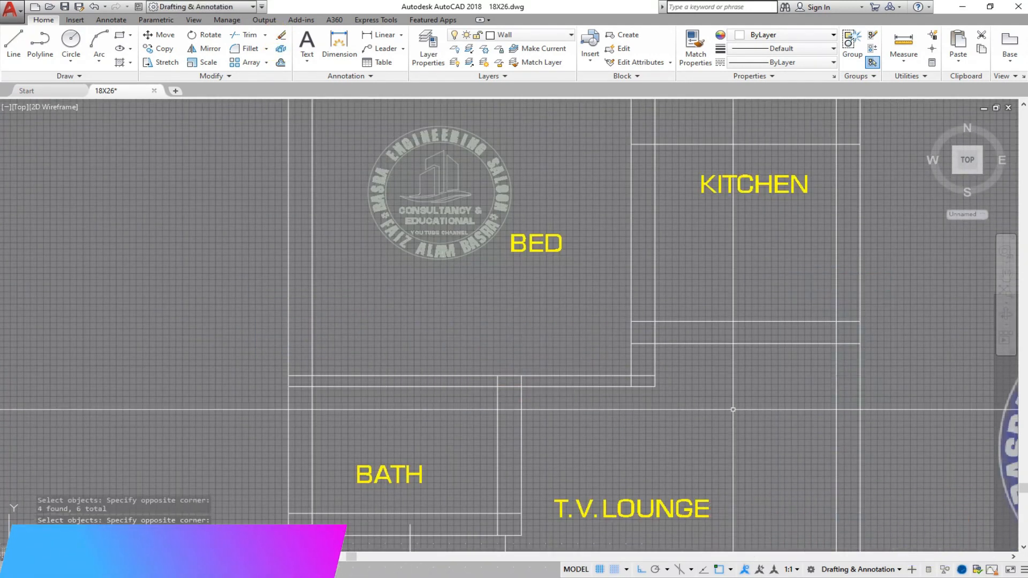
{"action": "scroll", "coordinate": [324, 271], "scroll_direction": "down", "scroll_amount": 4}
{"action": "scroll", "coordinate": [443, 487], "scroll_direction": "up", "scroll_amount": 3}
{"action": "left_click", "coordinate": [305, 409]}
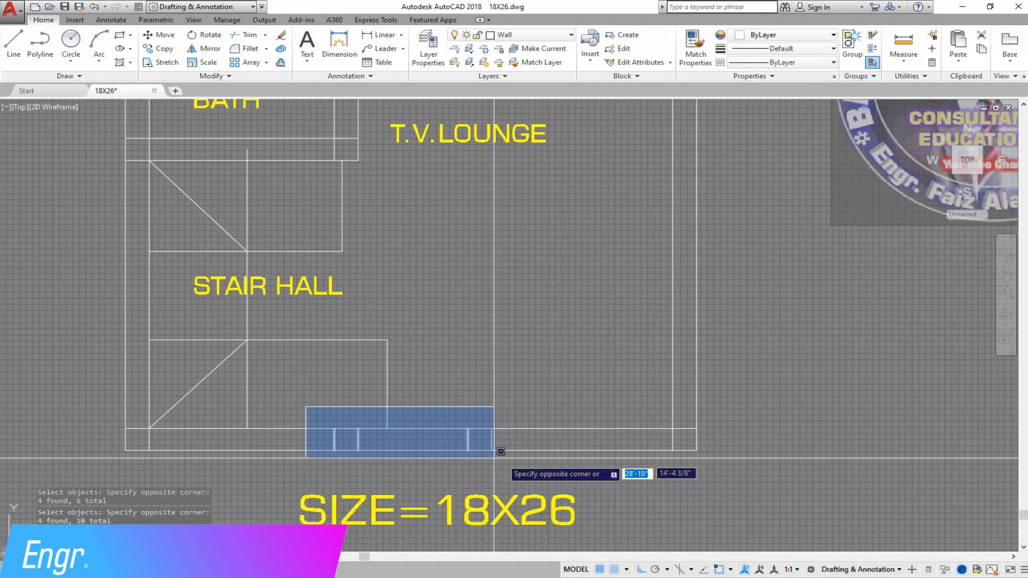
{"action": "left_click", "coordinate": [498, 450]}
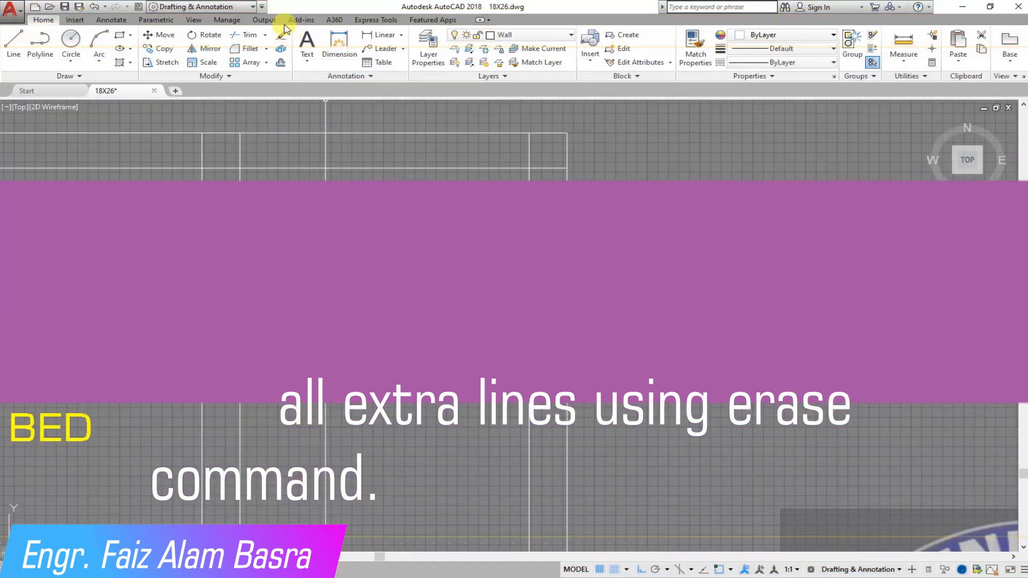
Trim the overlapping inner wall lines at the plan's upper-left corner, using all objects as cutting edges.
{"action": "scroll", "coordinate": [397, 247], "scroll_direction": "down", "scroll_amount": 4}
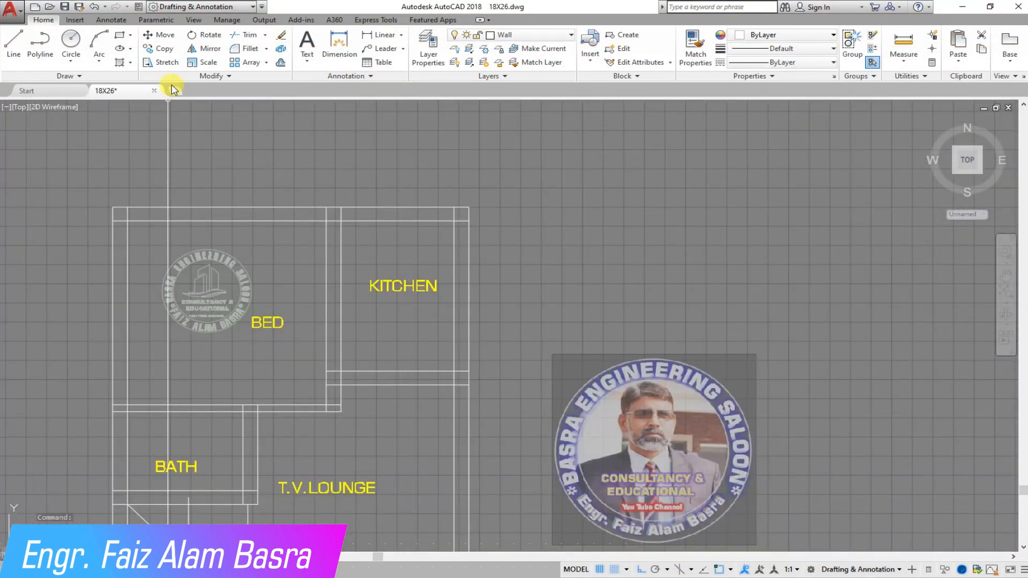
{"action": "left_click", "coordinate": [267, 36]}
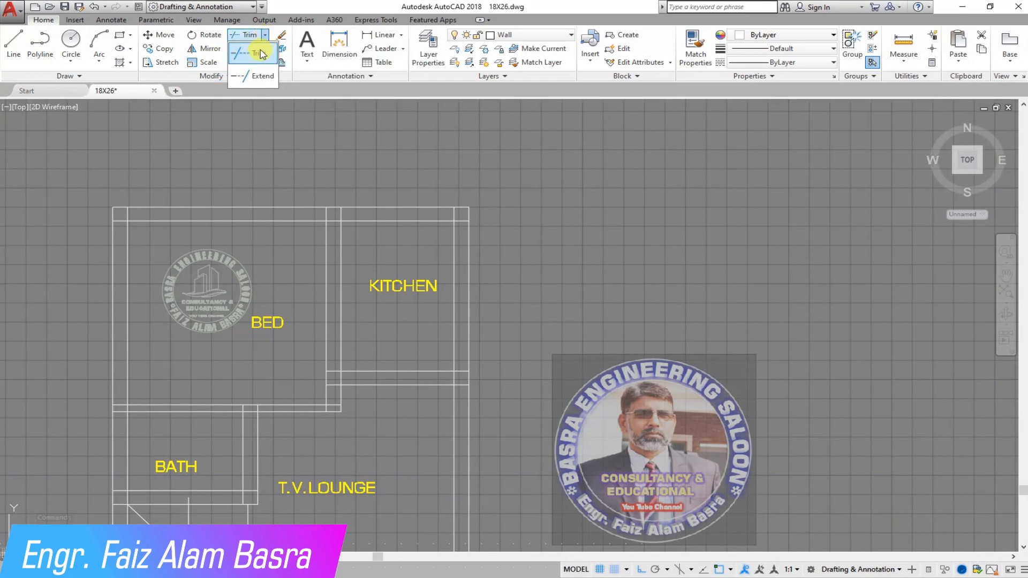
{"action": "left_click", "coordinate": [259, 54]}
{"action": "scroll", "coordinate": [122, 217], "scroll_direction": "up", "scroll_amount": 6}
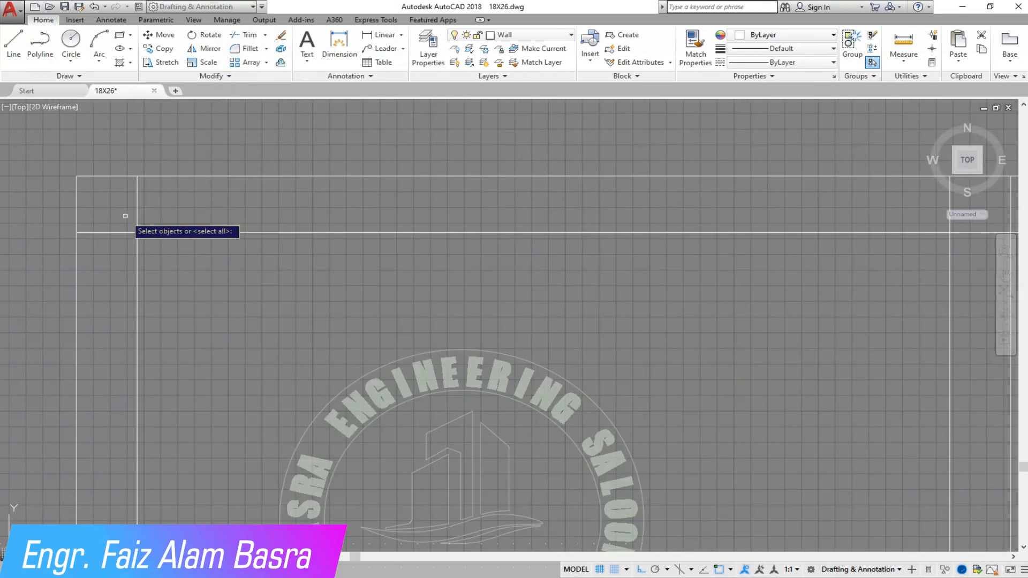
{"action": "left_click", "coordinate": [125, 210]}
{"action": "left_click", "coordinate": [123, 241]}
{"action": "left_click", "coordinate": [116, 218]}
Trim the crossing lines where the bedroom-kitchen partition and the far side wall meet the top outer wall.
{"action": "scroll", "coordinate": [98, 225], "scroll_direction": "down", "scroll_amount": 6}
{"action": "scroll", "coordinate": [327, 218], "scroll_direction": "up", "scroll_amount": 6}
{"action": "left_click", "coordinate": [328, 229]}
{"action": "left_click", "coordinate": [216, 221]}
{"action": "left_click", "coordinate": [265, 256]}
{"action": "left_click", "coordinate": [792, 255]}
{"action": "left_click", "coordinate": [758, 228]}
Trim the crossing lines at both ends of the kitchen's lower wall and where the bath wall meets the bedroom wall.
{"action": "scroll", "coordinate": [696, 267], "scroll_direction": "down", "scroll_amount": 6}
{"action": "scroll", "coordinate": [676, 321], "scroll_direction": "up", "scroll_amount": 6}
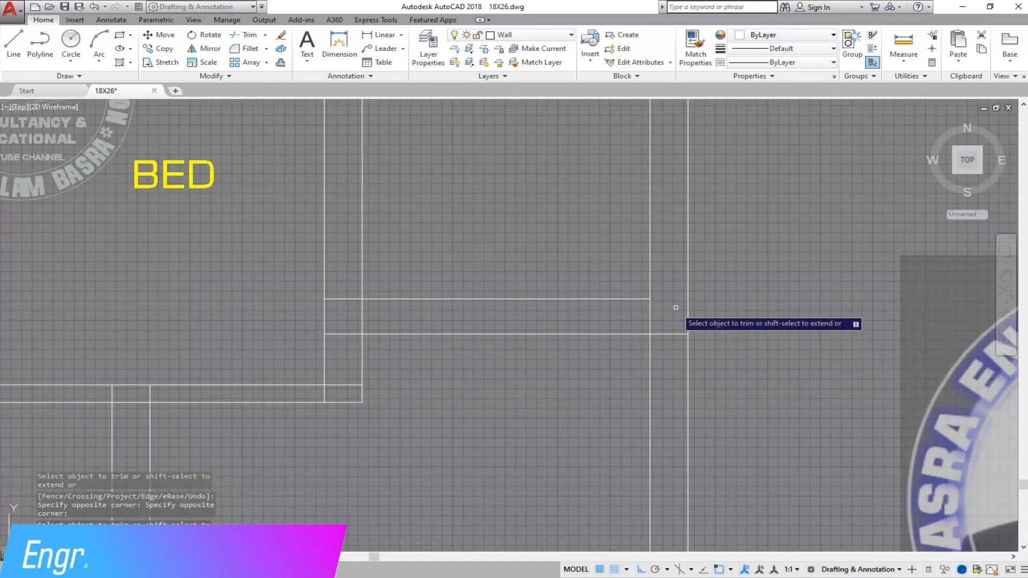
{"action": "left_click", "coordinate": [675, 335]}
{"action": "left_click", "coordinate": [347, 307]}
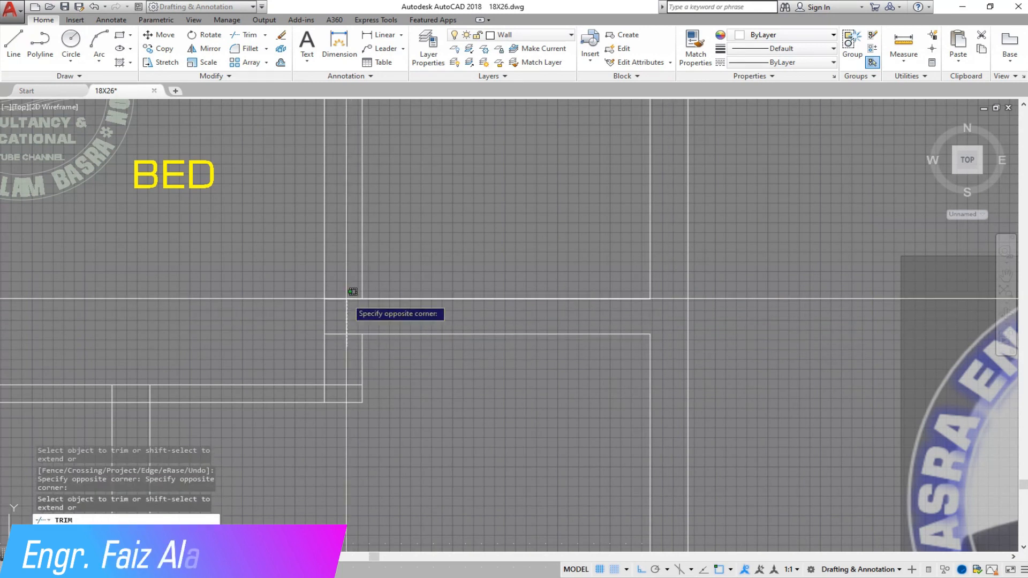
{"action": "left_click", "coordinate": [165, 385]}
{"action": "left_click", "coordinate": [95, 383]}
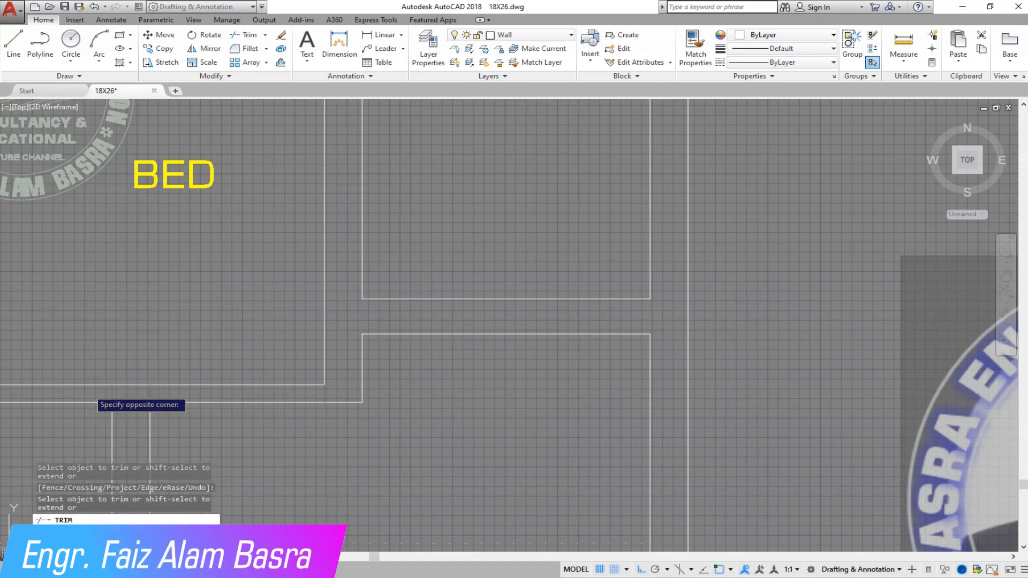
Trim the overlapping wall lines around the bath's corners and the line stub extending up from the stairs.
{"action": "scroll", "coordinate": [219, 416], "scroll_direction": "down", "scroll_amount": 5}
{"action": "scroll", "coordinate": [220, 424], "scroll_direction": "up", "scroll_amount": 5}
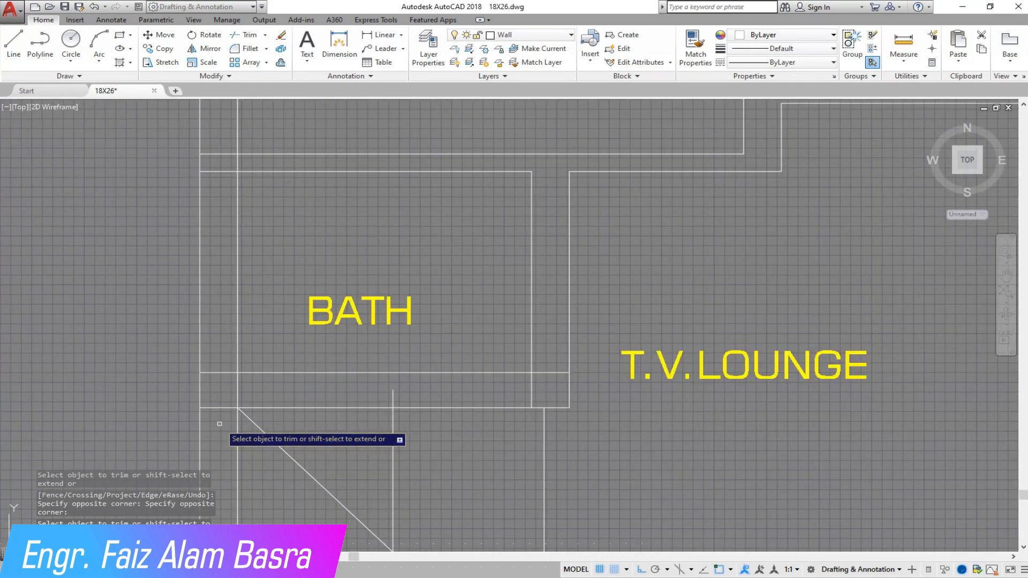
{"action": "left_click", "coordinate": [553, 394]}
{"action": "left_click", "coordinate": [369, 403]}
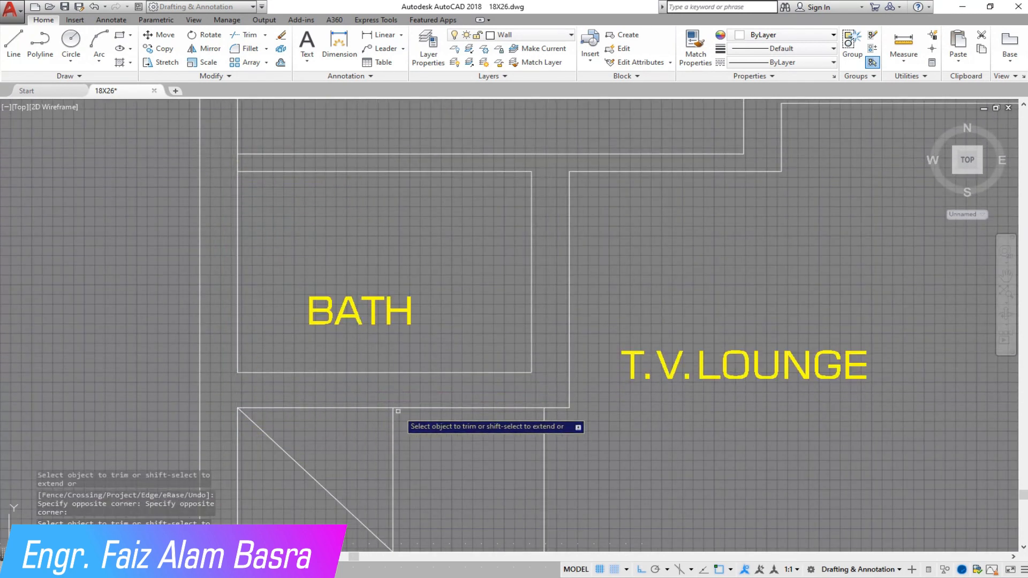
Trim the overlapping wall lines at the stair hall's lower outer corner.
{"action": "scroll", "coordinate": [309, 295], "scroll_direction": "down", "scroll_amount": 4}
{"action": "scroll", "coordinate": [275, 507], "scroll_direction": "up", "scroll_amount": 5}
{"action": "left_click", "coordinate": [196, 460]}
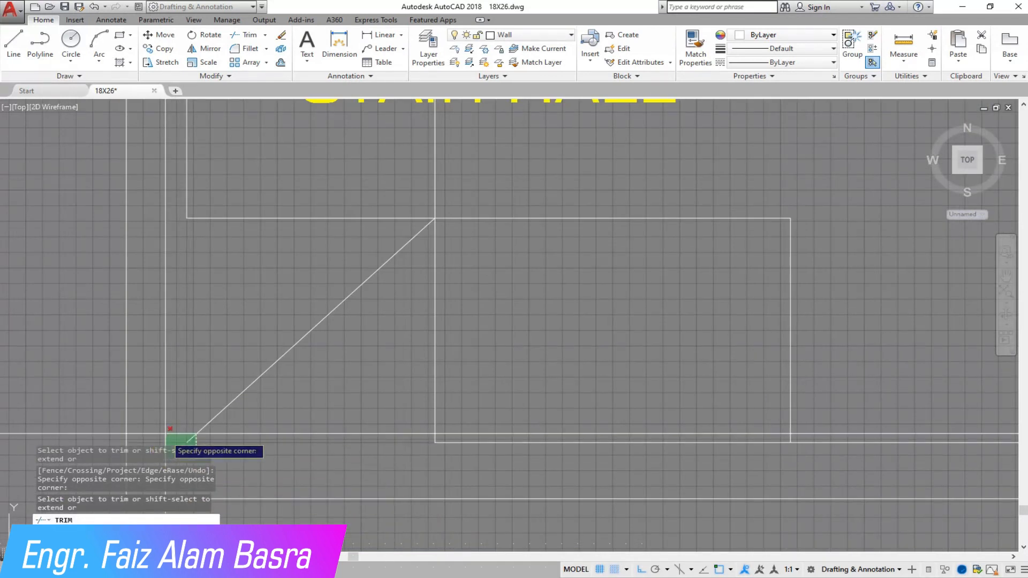
{"action": "scroll", "coordinate": [227, 309], "scroll_direction": "down", "scroll_amount": 2}
{"action": "left_click", "coordinate": [203, 407]}
Trim the overlapping inner wall lines at the T.V. lounge's lower-right corner and end the Trim command.
{"action": "scroll", "coordinate": [203, 406], "scroll_direction": "down", "scroll_amount": 3}
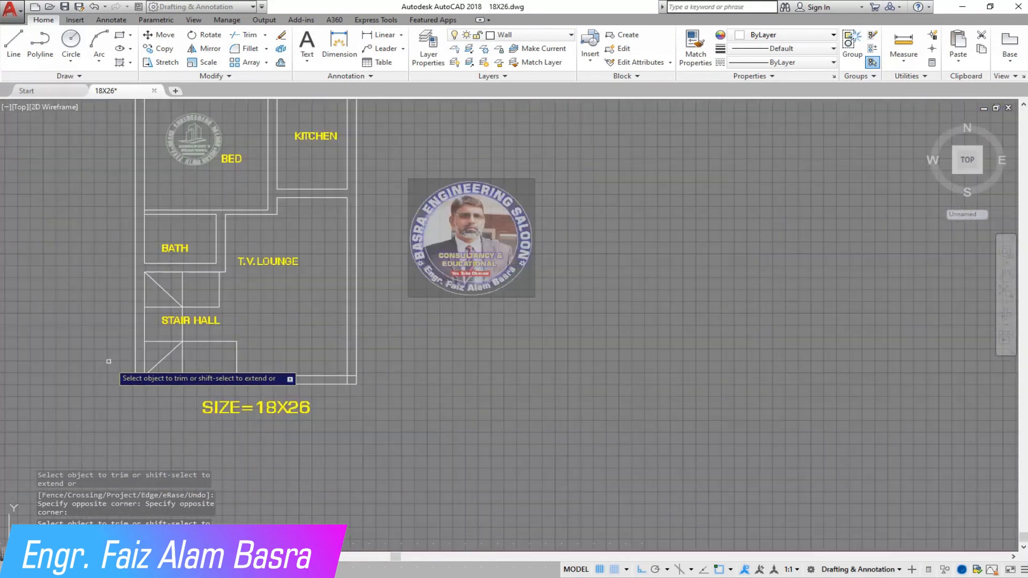
{"action": "scroll", "coordinate": [340, 375], "scroll_direction": "up", "scroll_amount": 6}
{"action": "left_click", "coordinate": [266, 358]}
{"action": "double_click", "coordinate": [233, 371]}
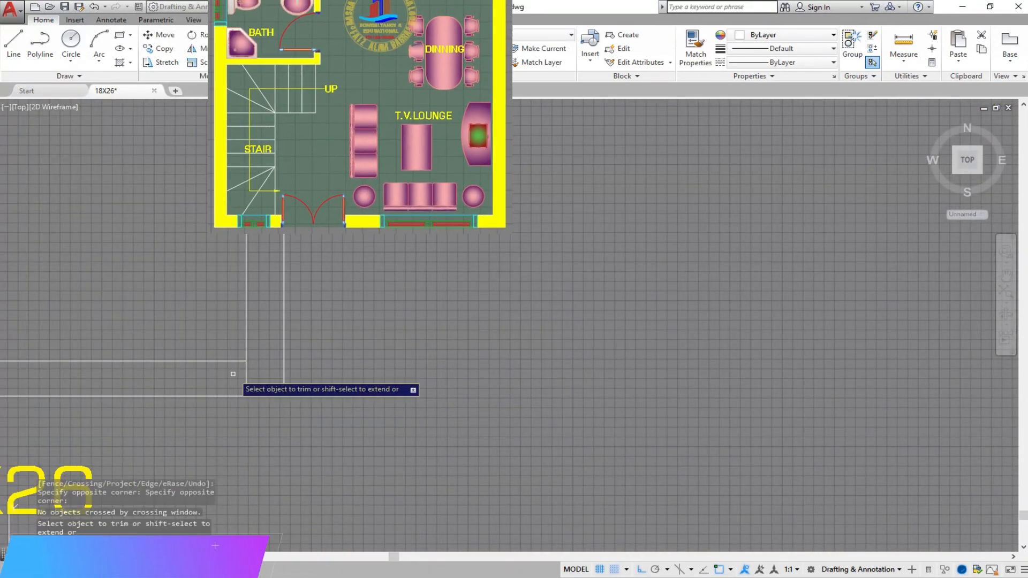
{"action": "left_click", "coordinate": [259, 377]}
{"action": "left_click", "coordinate": [262, 377]}
{"action": "left_click", "coordinate": [262, 378]}
{"action": "left_click", "coordinate": [234, 373]}
{"action": "right_click", "coordinate": [262, 374]}
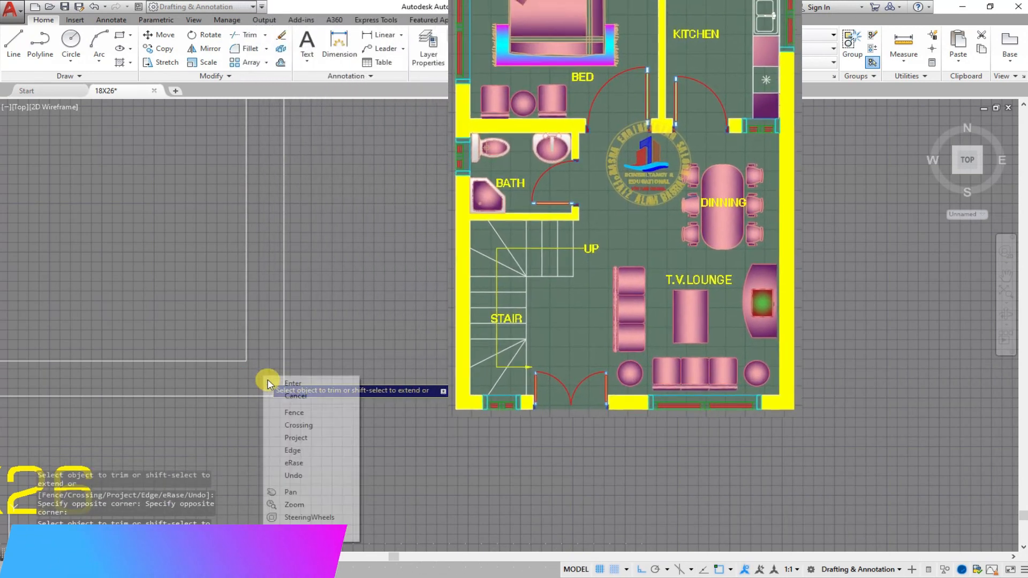
{"action": "left_click", "coordinate": [268, 381]}
Move the kitchen's lower wall and its connected side walls down to line up with the upper wall line of the T.V. lounge.
{"action": "scroll", "coordinate": [557, 423], "scroll_direction": "down", "scroll_amount": 6}
{"action": "scroll", "coordinate": [357, 169], "scroll_direction": "up", "scroll_amount": 2}
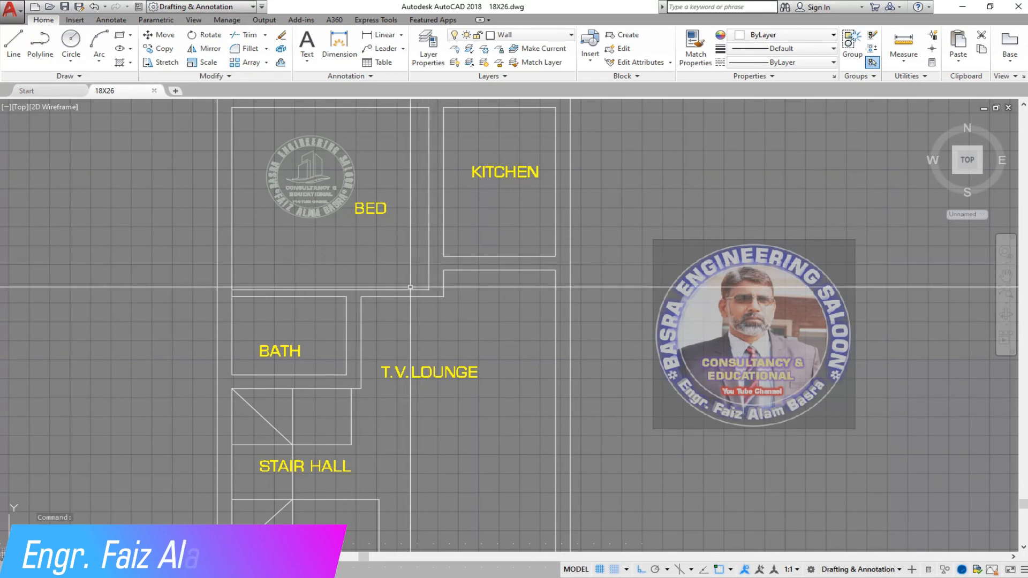
{"action": "scroll", "coordinate": [456, 208], "scroll_direction": "up", "scroll_amount": 2}
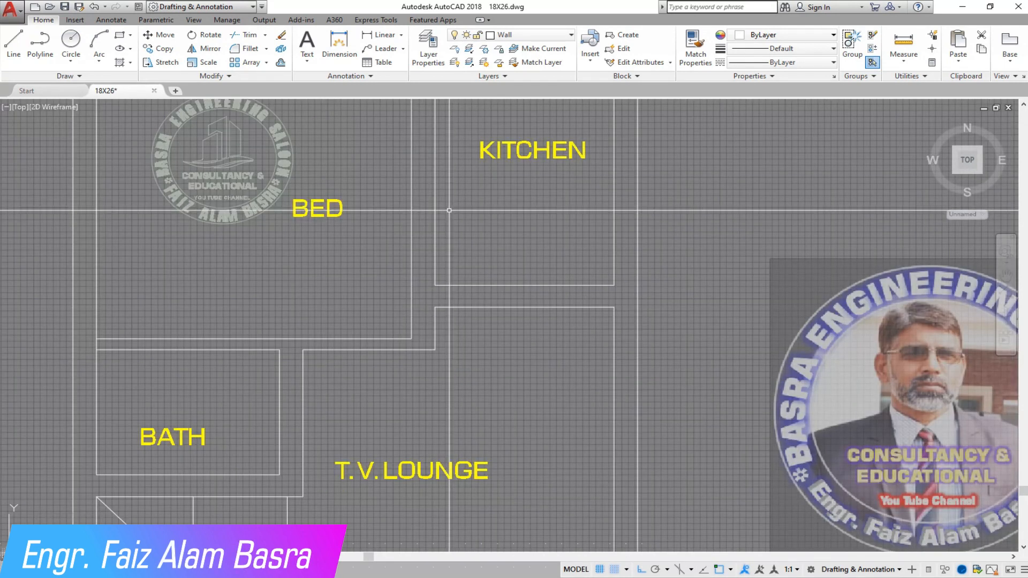
{"action": "scroll", "coordinate": [437, 278], "scroll_direction": "down", "scroll_amount": 2}
{"action": "scroll", "coordinate": [474, 313], "scroll_direction": "up", "scroll_amount": 2}
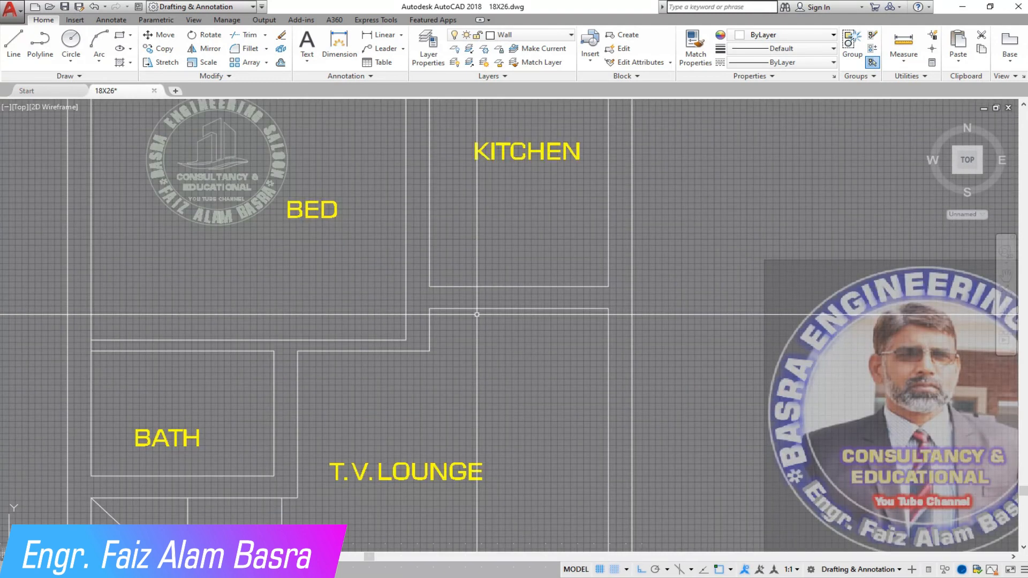
{"action": "left_click", "coordinate": [170, 37]}
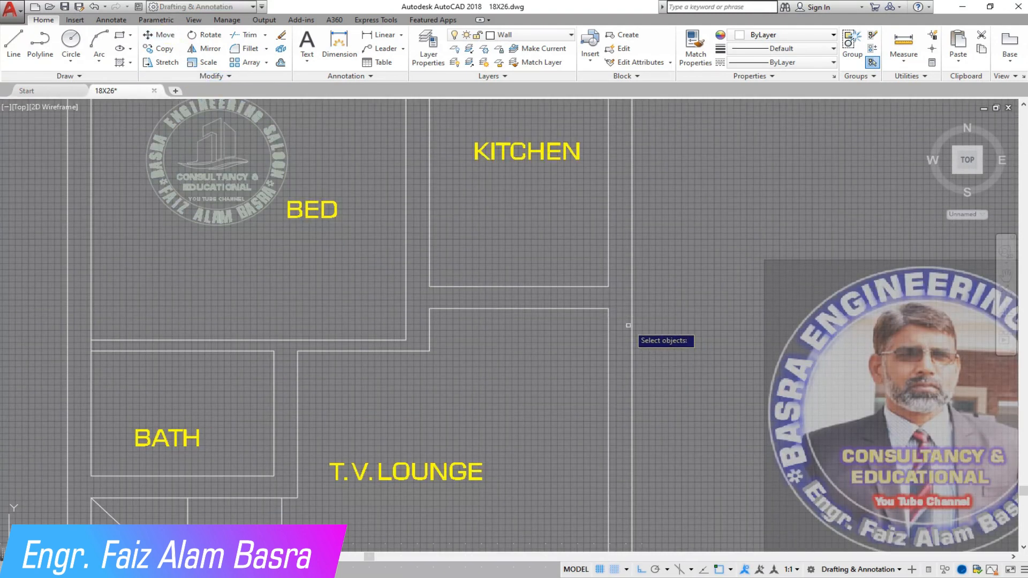
{"action": "left_click", "coordinate": [675, 334]}
{"action": "left_click", "coordinate": [425, 252]}
{"action": "key", "text": "Return"}
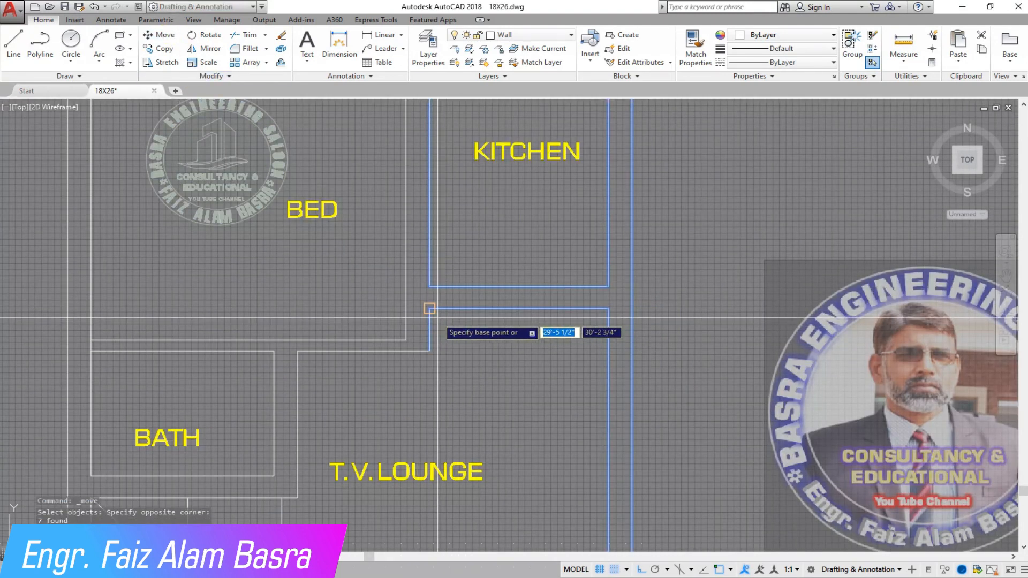
{"action": "left_click", "coordinate": [430, 286]}
{"action": "left_click", "coordinate": [434, 350]}
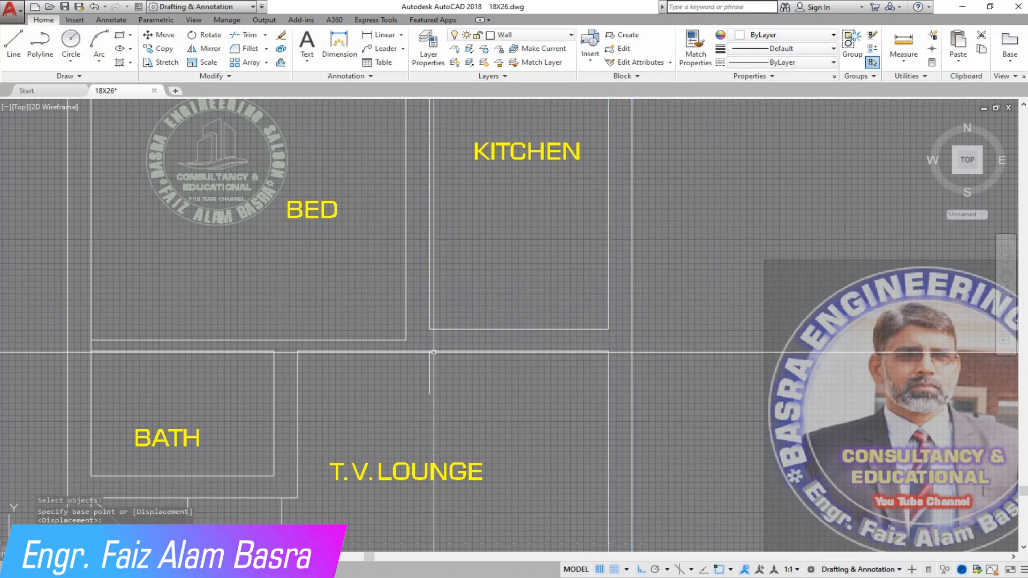
Erase the leftover vertical line stub that hangs below the moved kitchen wall.
{"action": "left_click", "coordinate": [444, 398]}
{"action": "left_click", "coordinate": [419, 387]}
{"action": "left_click", "coordinate": [282, 35]}
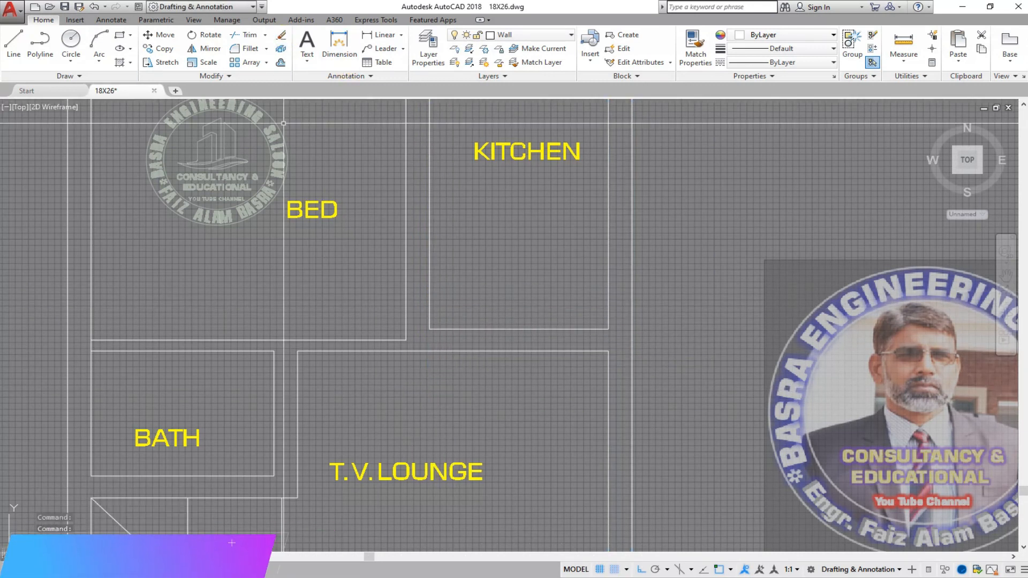
Join the open wall lines at the kitchen's upper-left and upper-right inner corners using Chamfer with zero distances.
{"action": "scroll", "coordinate": [380, 393], "scroll_direction": "down", "scroll_amount": 2}
{"action": "scroll", "coordinate": [446, 185], "scroll_direction": "up", "scroll_amount": 2}
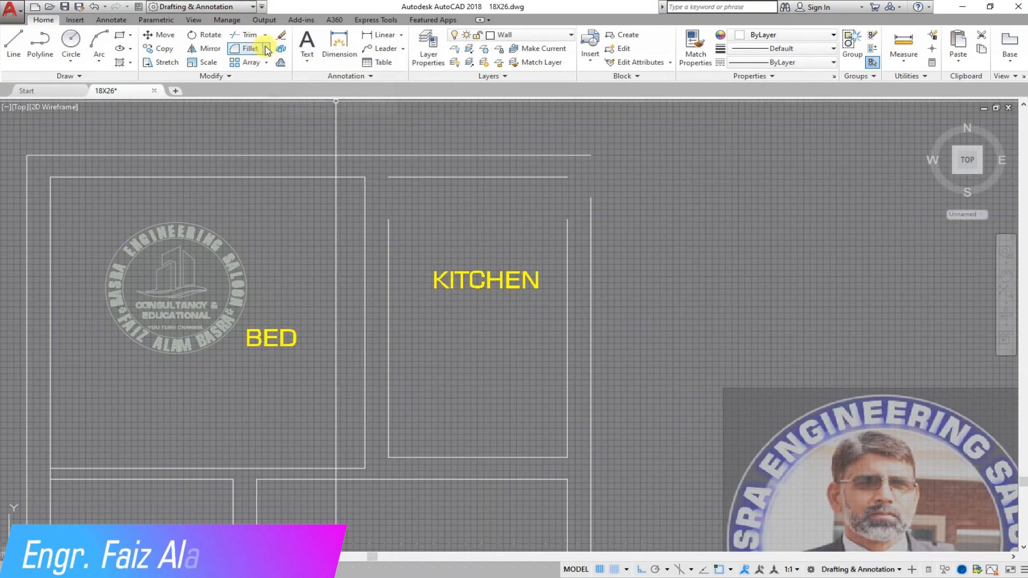
{"action": "left_click", "coordinate": [263, 89]}
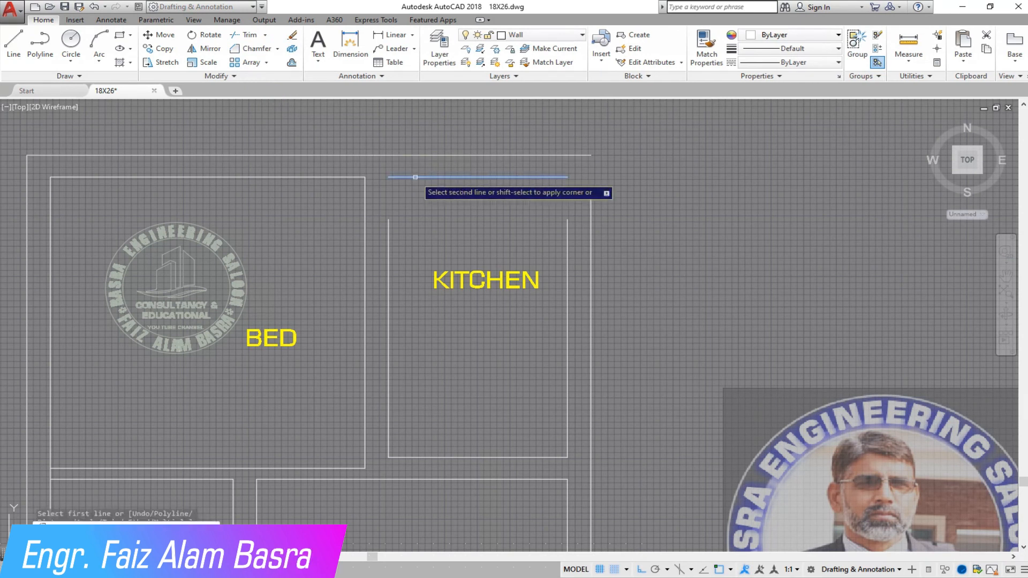
{"action": "left_click", "coordinate": [390, 192]}
{"action": "key", "text": "Return"}
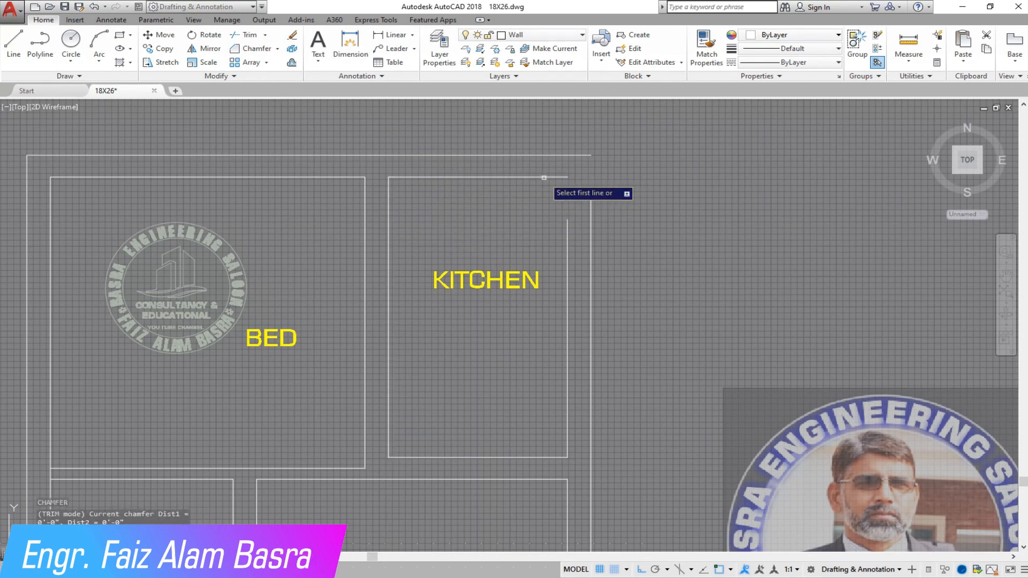
{"action": "left_click", "coordinate": [544, 177]}
{"action": "left_click", "coordinate": [566, 233]}
Chamfer the upper and right outer wall lines together to close the plan's upper-right outer corner.
{"action": "key", "text": "Return"}
{"action": "left_click", "coordinate": [561, 156]}
{"action": "left_click", "coordinate": [591, 217]}
{"action": "scroll", "coordinate": [403, 194], "scroll_direction": "down", "scroll_amount": 2}
{"action": "scroll", "coordinate": [382, 158], "scroll_direction": "up", "scroll_amount": 1}
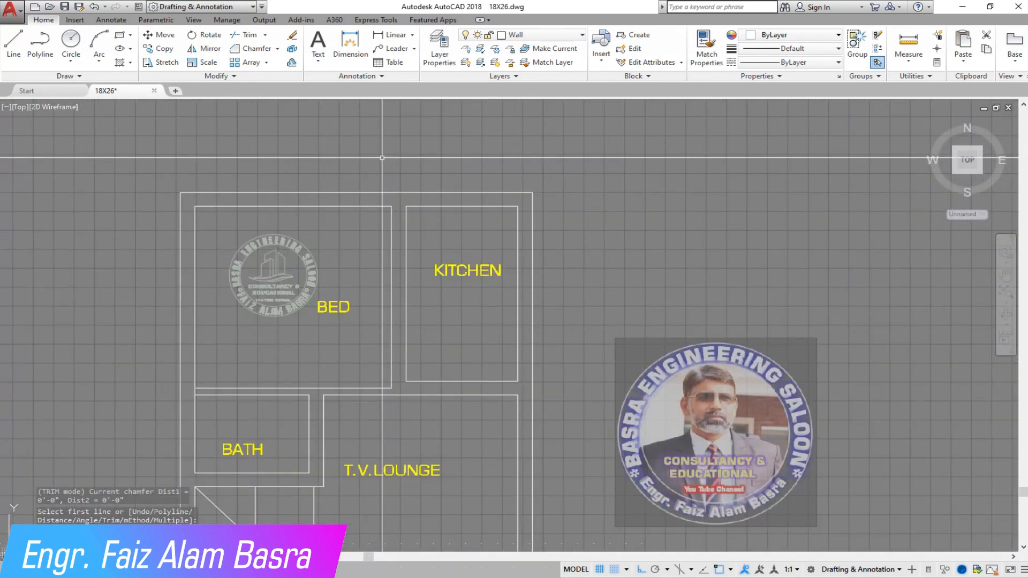
Check the overall width of the plan's upper outer wall with a linear dimension, and erase that dimension.
{"action": "left_click", "coordinate": [395, 36]}
{"action": "key", "text": "Return"}
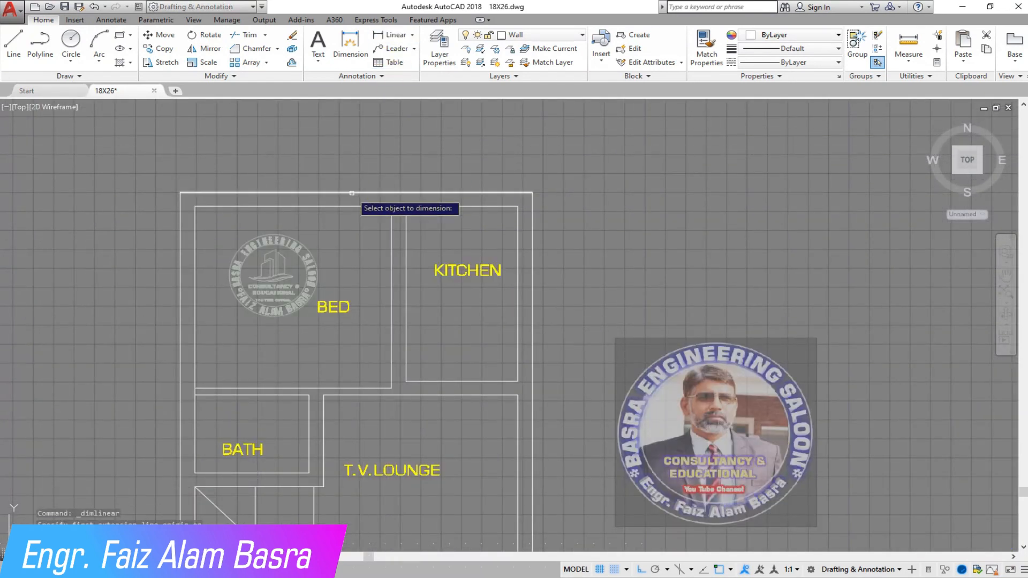
{"action": "left_click", "coordinate": [350, 192]}
{"action": "left_click", "coordinate": [347, 170]}
{"action": "left_click", "coordinate": [343, 172]}
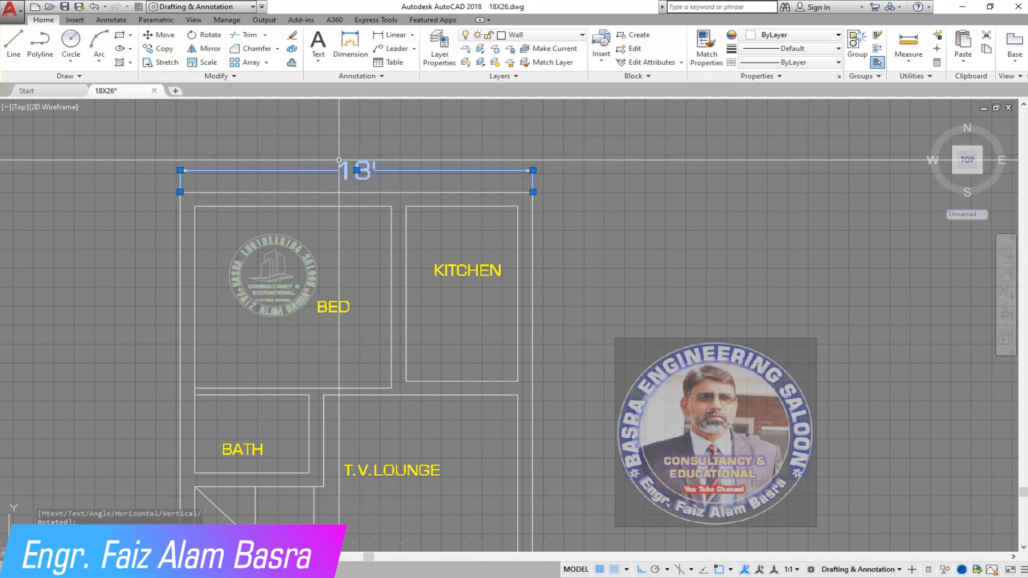
{"action": "scroll", "coordinate": [337, 159], "scroll_direction": "down", "scroll_amount": 2}
{"action": "scroll", "coordinate": [331, 197], "scroll_direction": "up", "scroll_amount": 2}
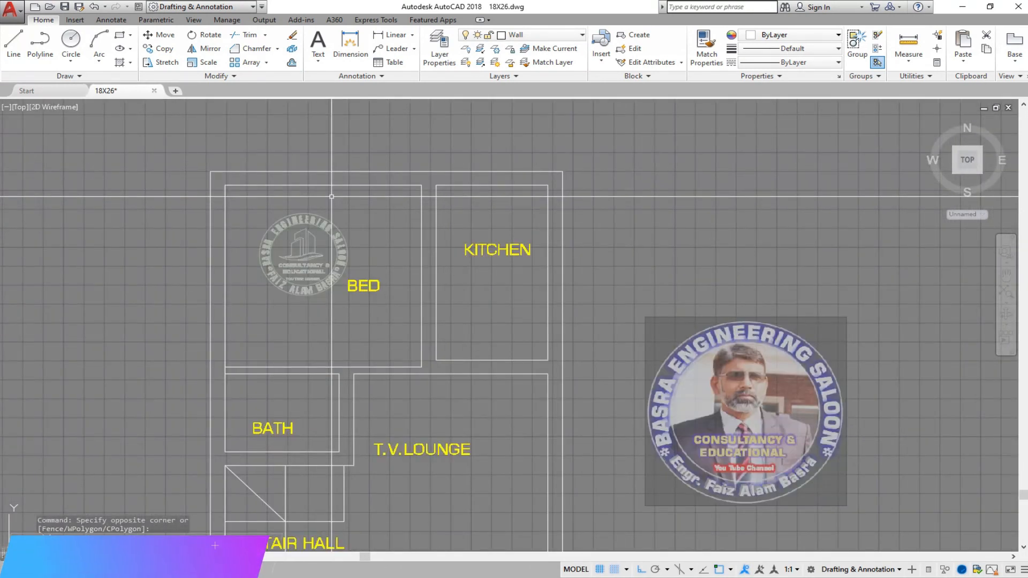
Stretch the kitchen's left wall line 4.5 inches toward the bedroom.
{"action": "scroll", "coordinate": [437, 266], "scroll_direction": "up", "scroll_amount": 2}
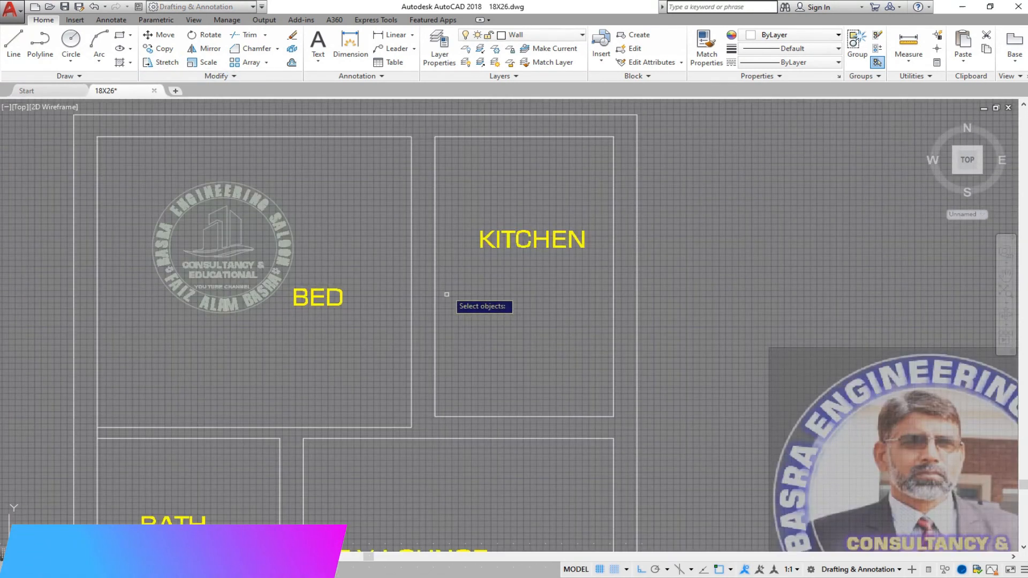
{"action": "left_click", "coordinate": [427, 143]}
{"action": "key", "text": "Return"}
{"action": "left_click", "coordinate": [500, 165]}
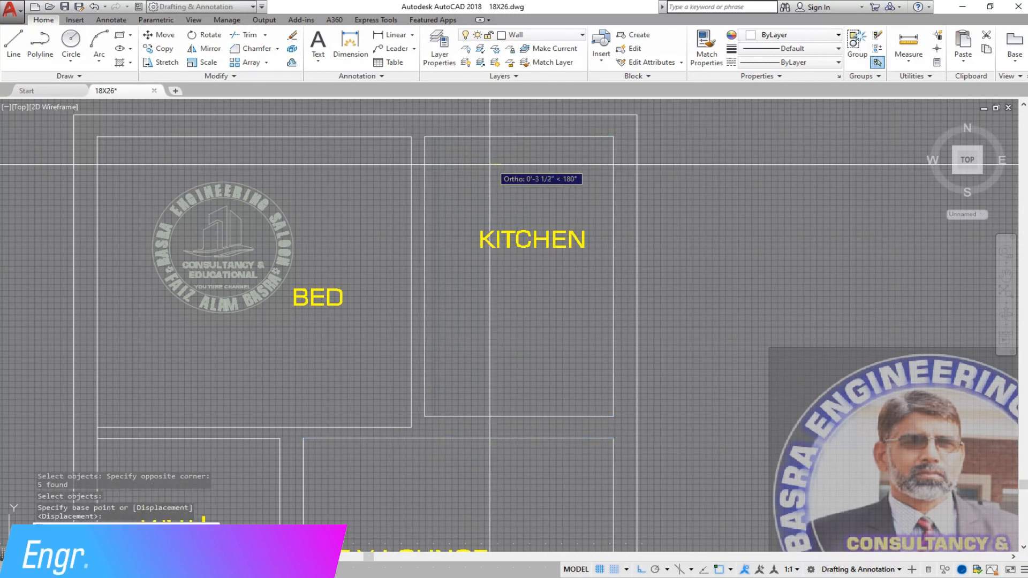
{"action": "type", "text": "4.5"}
{"action": "key", "text": "Return"}
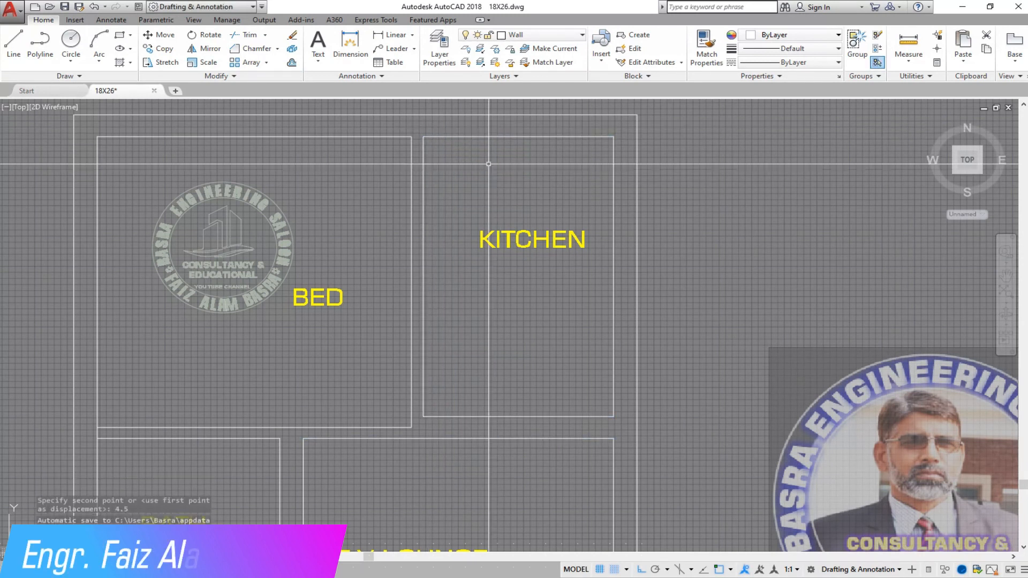
Stretch the bedroom's lower wall line up by 4.5 inches.
{"action": "scroll", "coordinate": [430, 213], "scroll_direction": "down", "scroll_amount": 2}
{"action": "scroll", "coordinate": [405, 356], "scroll_direction": "up", "scroll_amount": 2}
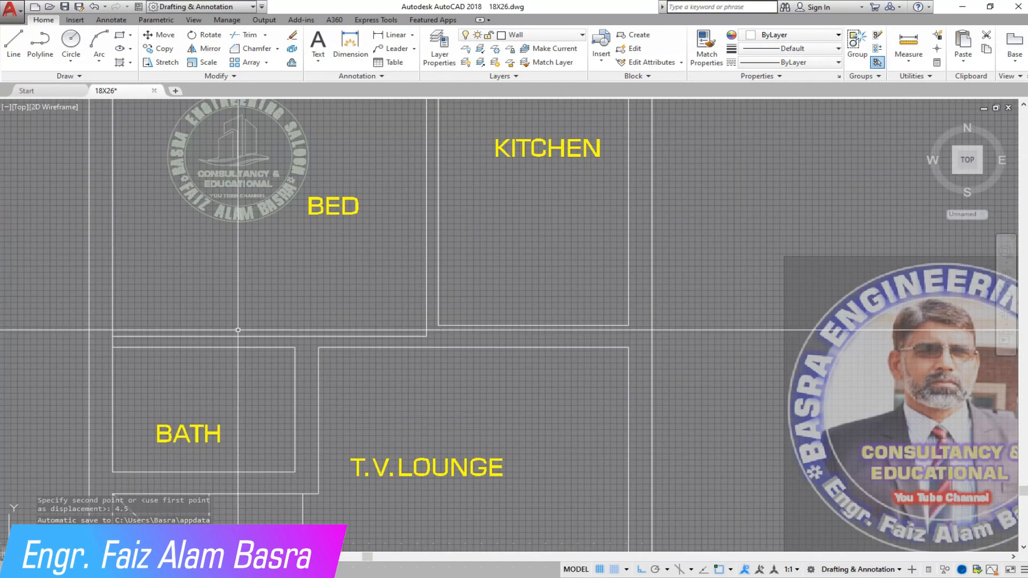
{"action": "left_click", "coordinate": [432, 338]}
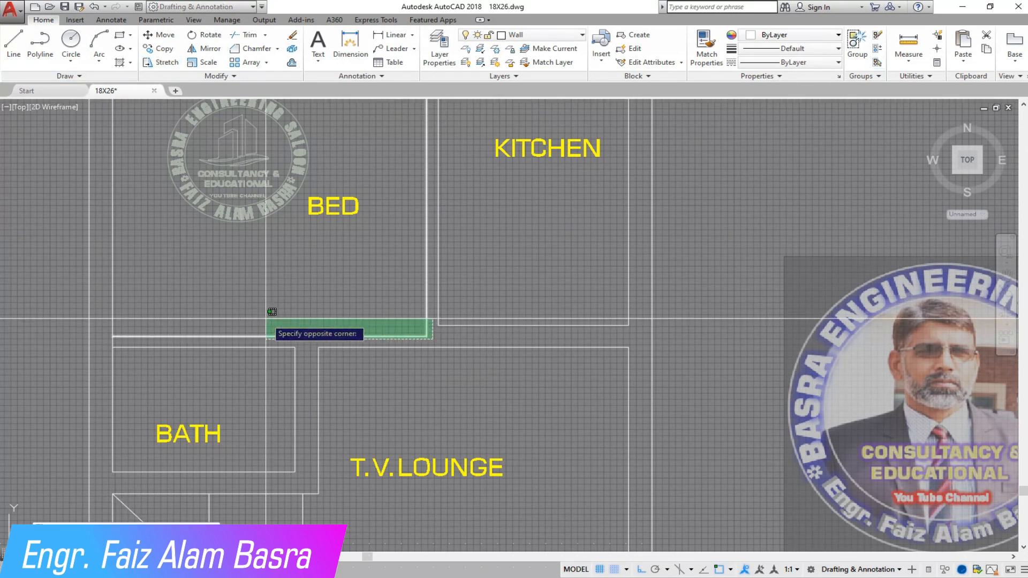
{"action": "left_click", "coordinate": [111, 311]}
{"action": "key", "text": "Return"}
{"action": "left_click", "coordinate": [210, 316]}
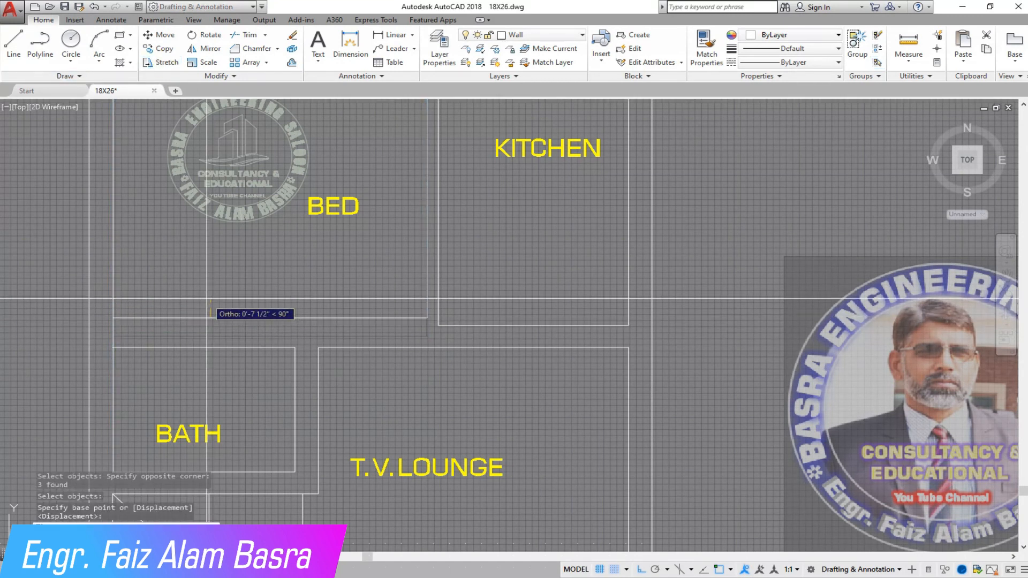
{"action": "type", "text": "4.5"}
{"action": "key", "text": "Return"}
{"action": "scroll", "coordinate": [348, 315], "scroll_direction": "down", "scroll_amount": 2}
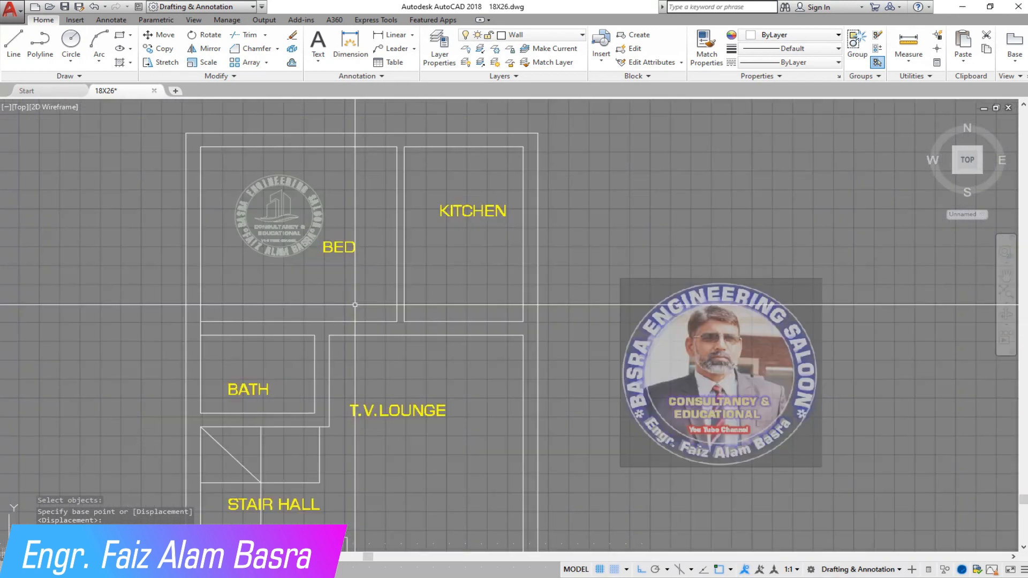
Stretch the bath's lower wall line down 4.5 inches toward the stair hall.
{"action": "scroll", "coordinate": [306, 419], "scroll_direction": "down", "scroll_amount": 3}
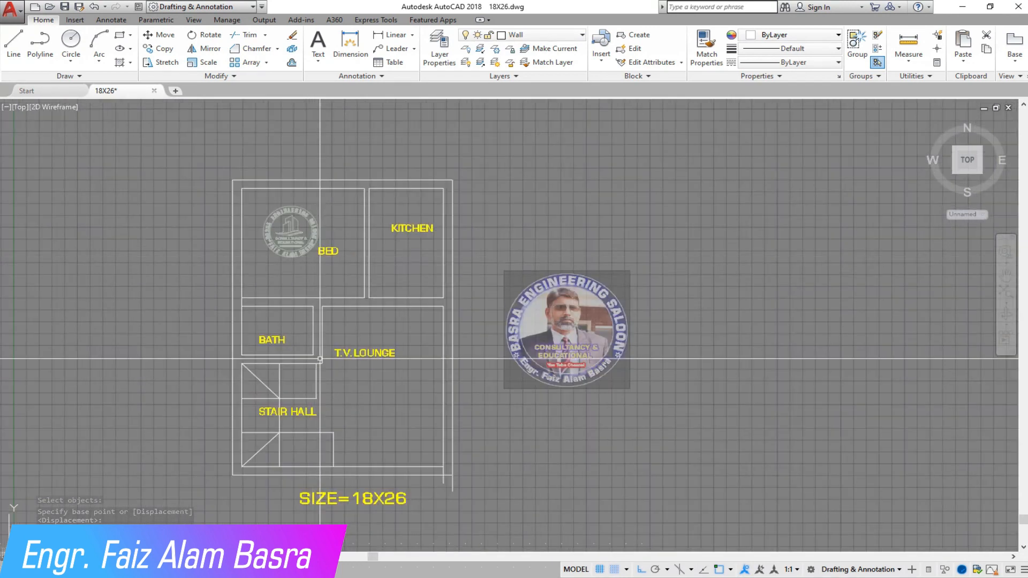
{"action": "scroll", "coordinate": [281, 343], "scroll_direction": "up", "scroll_amount": 5}
{"action": "scroll", "coordinate": [232, 321], "scroll_direction": "up", "scroll_amount": 4}
{"action": "left_click", "coordinate": [632, 375]}
{"action": "left_click", "coordinate": [271, 340]}
{"action": "key", "text": "Return"}
{"action": "left_click", "coordinate": [479, 297]}
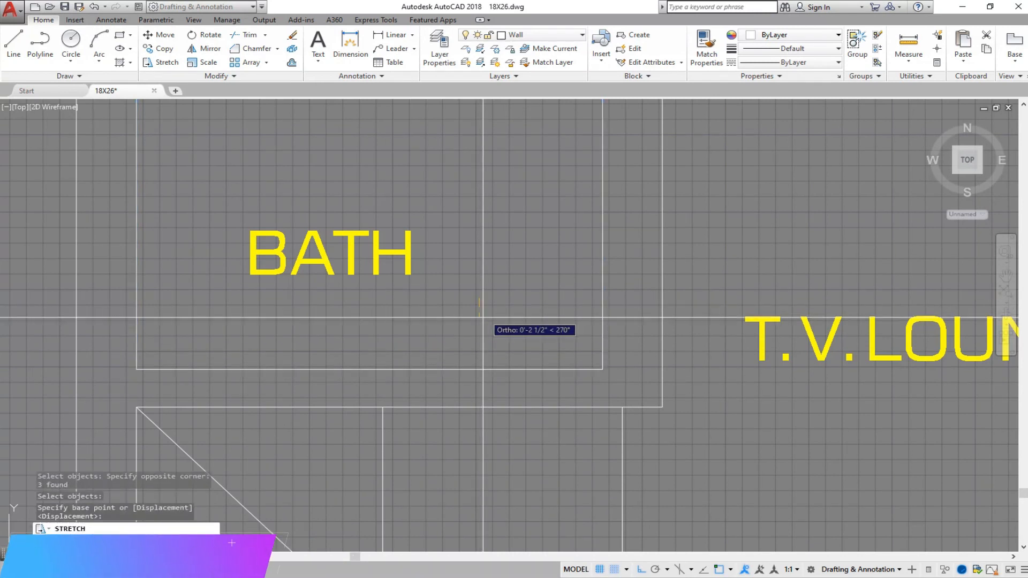
{"action": "type", "text": "4.5"}
{"action": "key", "text": "Return"}
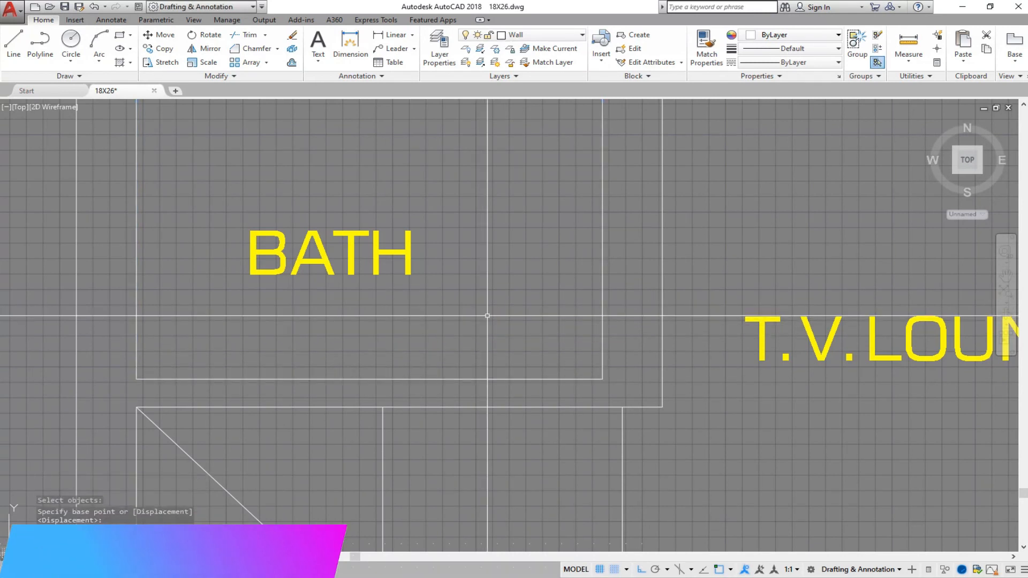
Stretch the T.V. lounge's left wall line 4.5 inches toward the bath.
{"action": "scroll", "coordinate": [430, 335], "scroll_direction": "down", "scroll_amount": 4}
{"action": "scroll", "coordinate": [330, 306], "scroll_direction": "down", "scroll_amount": 3}
{"action": "scroll", "coordinate": [472, 278], "scroll_direction": "up", "scroll_amount": 5}
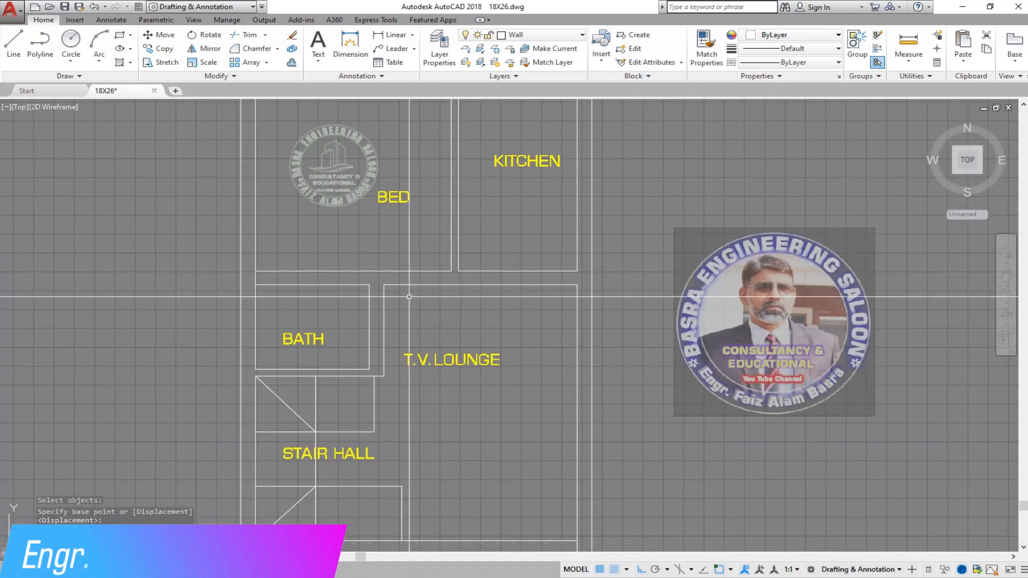
{"action": "left_click", "coordinate": [171, 65]}
{"action": "left_click", "coordinate": [393, 440]}
{"action": "left_click", "coordinate": [367, 290]}
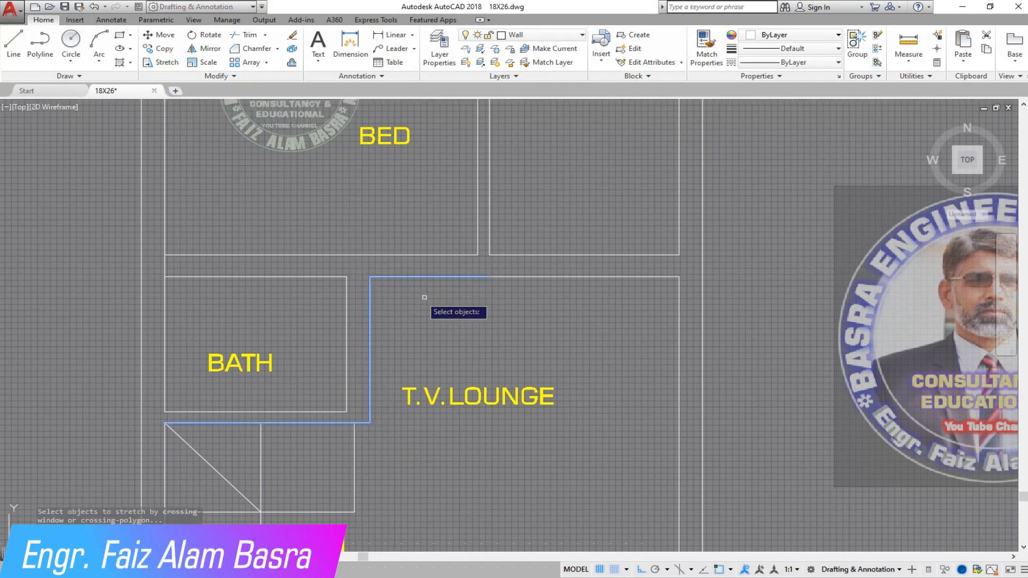
{"action": "key", "text": "Return"}
{"action": "left_click", "coordinate": [450, 301]}
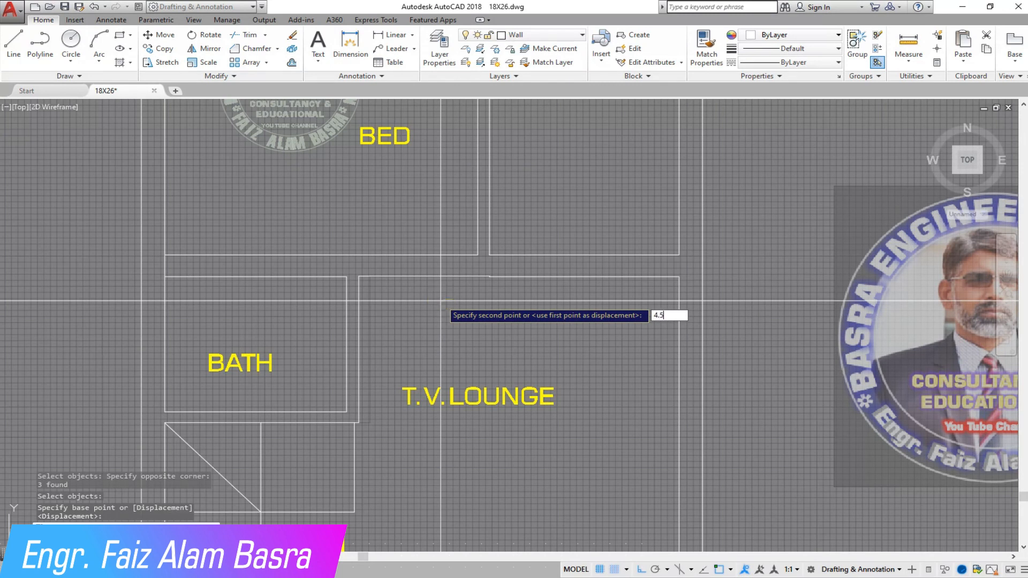
{"action": "key", "text": "Return"}
{"action": "scroll", "coordinate": [332, 319], "scroll_direction": "down", "scroll_amount": 2}
{"action": "scroll", "coordinate": [437, 268], "scroll_direction": "up", "scroll_amount": 2}
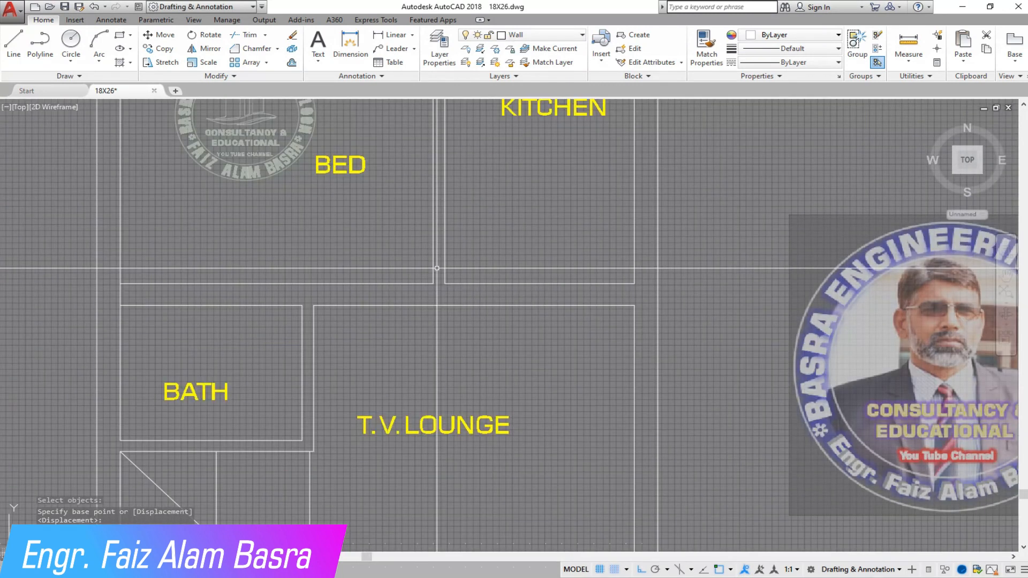
Trim the vertical wall lines that overhang below the plan's lower-right outer corner and end the Trim command.
{"action": "scroll", "coordinate": [258, 247], "scroll_direction": "down", "scroll_amount": 2}
{"action": "scroll", "coordinate": [253, 261], "scroll_direction": "down", "scroll_amount": 2}
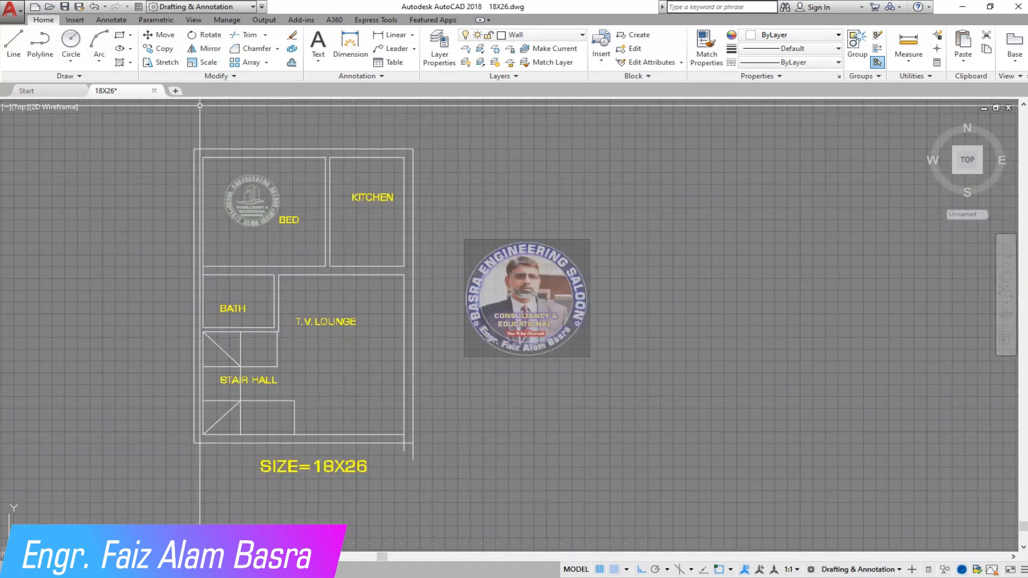
{"action": "left_click", "coordinate": [249, 35]}
{"action": "key", "text": "Return"}
{"action": "scroll", "coordinate": [439, 465], "scroll_direction": "up", "scroll_amount": 3}
{"action": "left_click", "coordinate": [395, 445]}
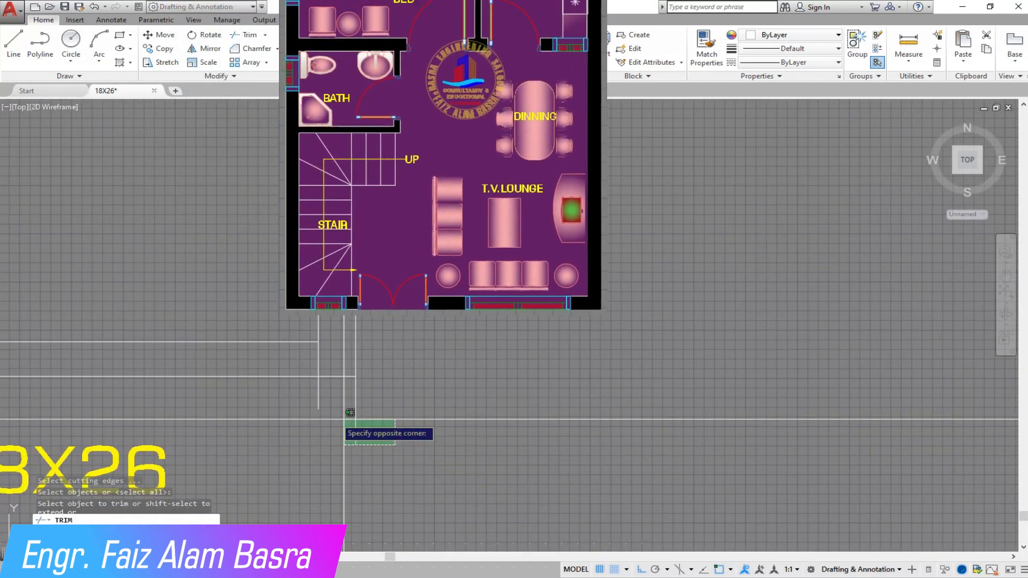
{"action": "left_click", "coordinate": [351, 412]}
{"action": "scroll", "coordinate": [406, 439], "scroll_direction": "down", "scroll_amount": 3}
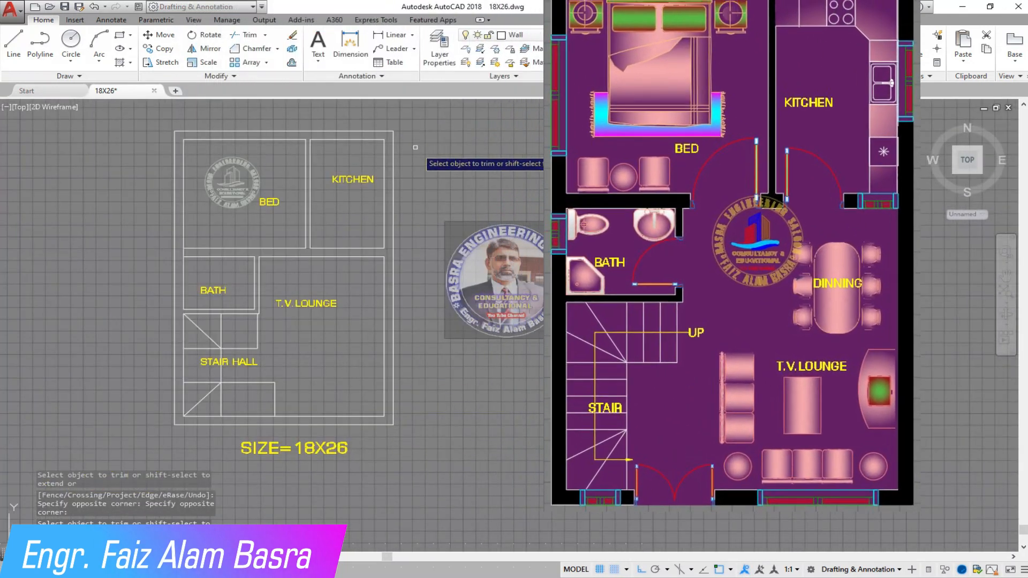
{"action": "scroll", "coordinate": [404, 140], "scroll_direction": "up", "scroll_amount": 4}
{"action": "right_click", "coordinate": [442, 163]}
{"action": "left_click", "coordinate": [453, 173]}
Offset the guide line just inside the bedroom's right wall by 42 inches to the left.
{"action": "scroll", "coordinate": [555, 219], "scroll_direction": "down", "scroll_amount": 2}
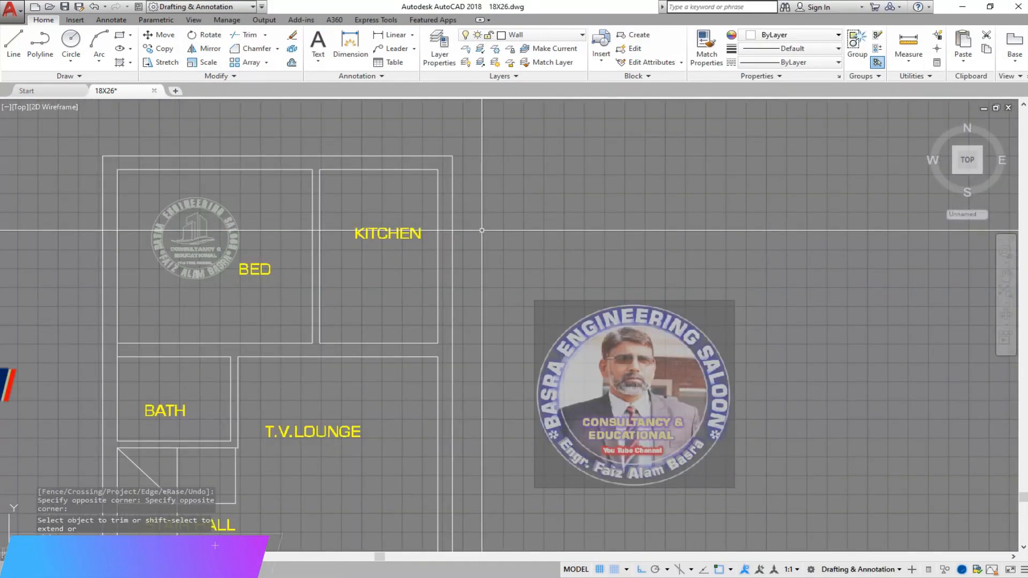
{"action": "scroll", "coordinate": [291, 308], "scroll_direction": "up", "scroll_amount": 2}
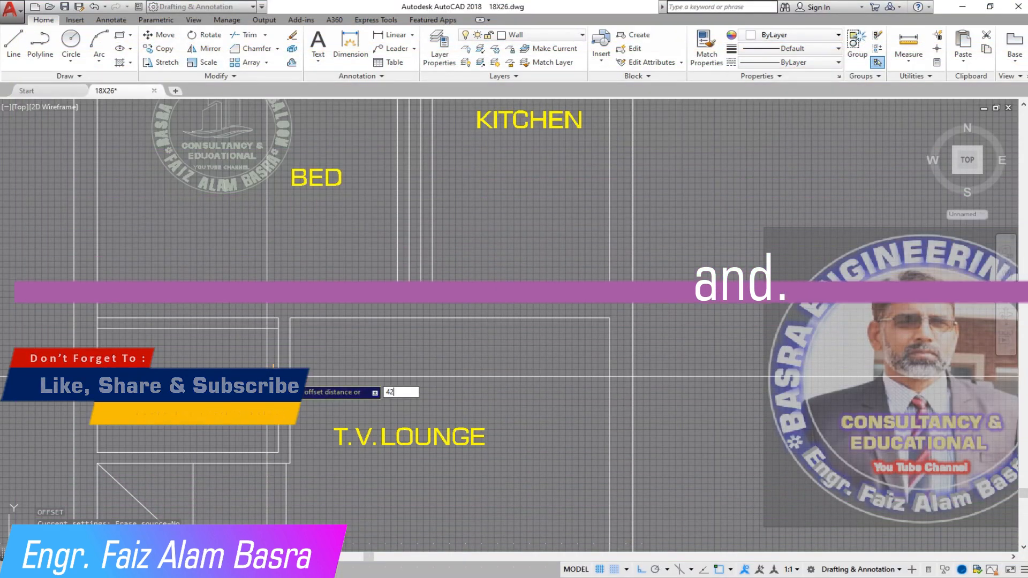
{"action": "left_click", "coordinate": [398, 290]}
{"action": "left_click", "coordinate": [313, 290]}
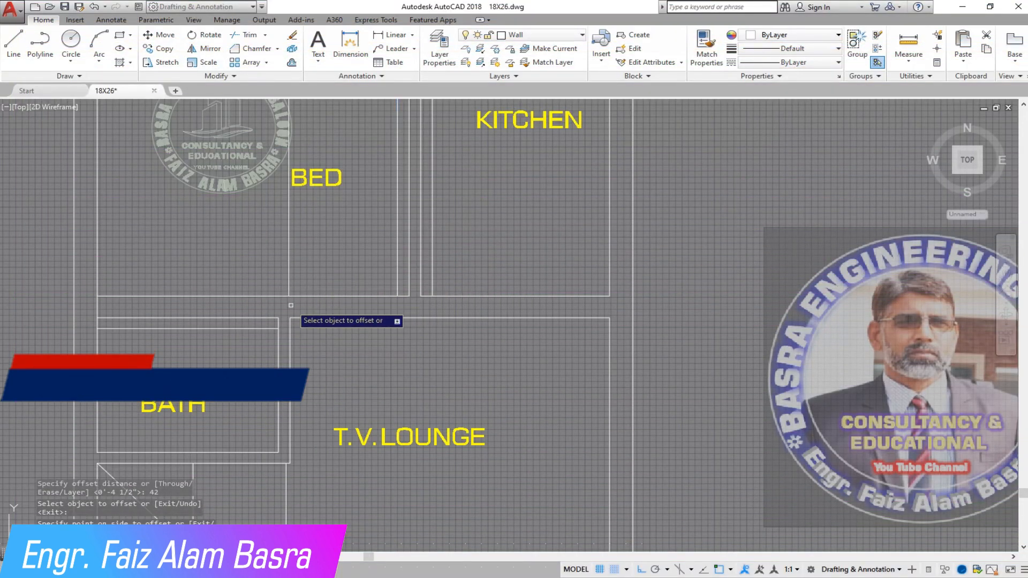
{"action": "key", "text": "Return"}
Offset the bath's upper guide line 30 inches downward and the kitchen's left guide line 36 inches to the right.
{"action": "key", "text": "Return"}
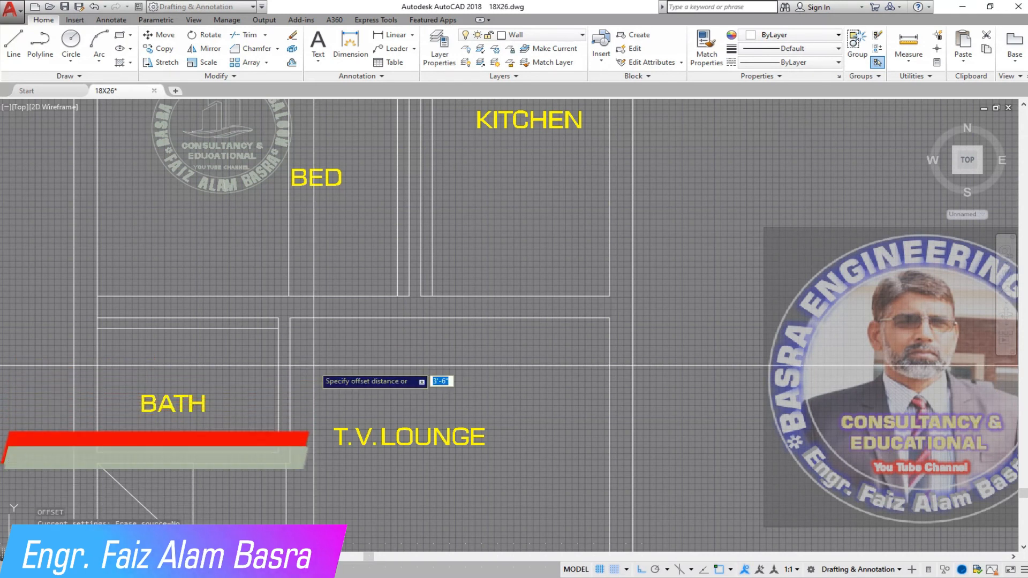
{"action": "type", "text": "30"}
{"action": "key", "text": "Return"}
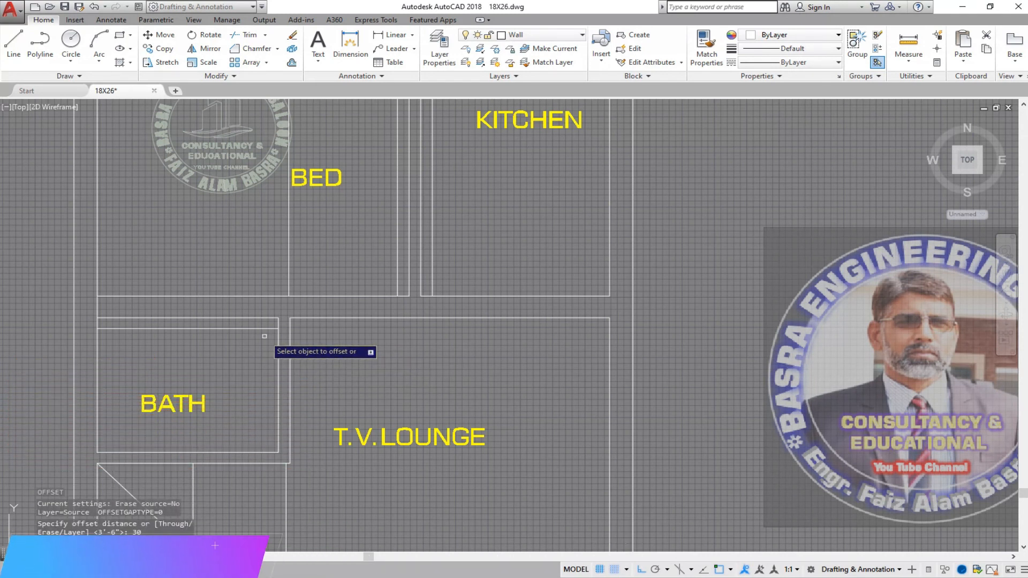
{"action": "left_click", "coordinate": [258, 329]}
{"action": "left_click", "coordinate": [238, 371]}
{"action": "key", "text": "Return"}
{"action": "key", "text": "Return"}
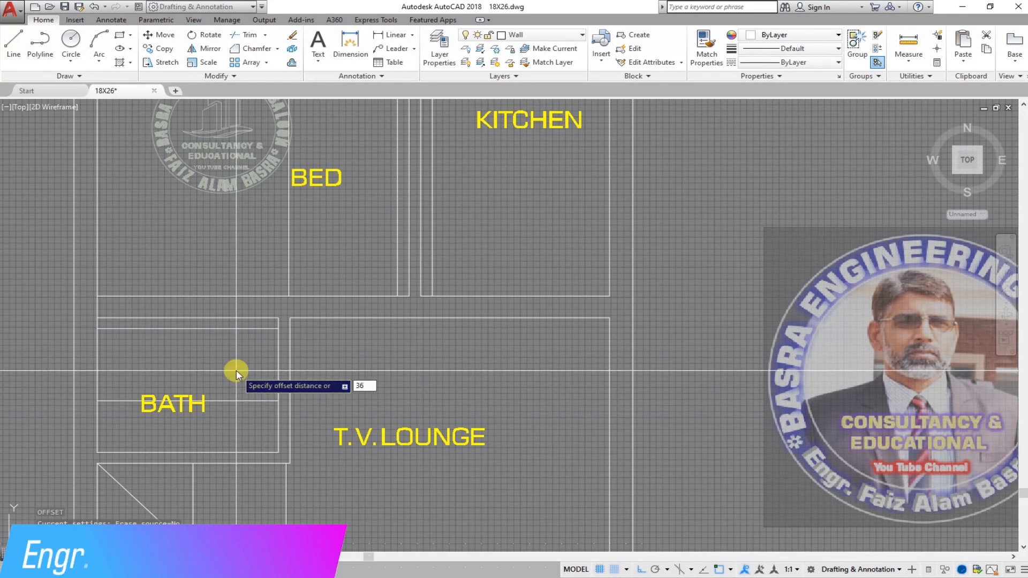
{"action": "left_click", "coordinate": [434, 285]}
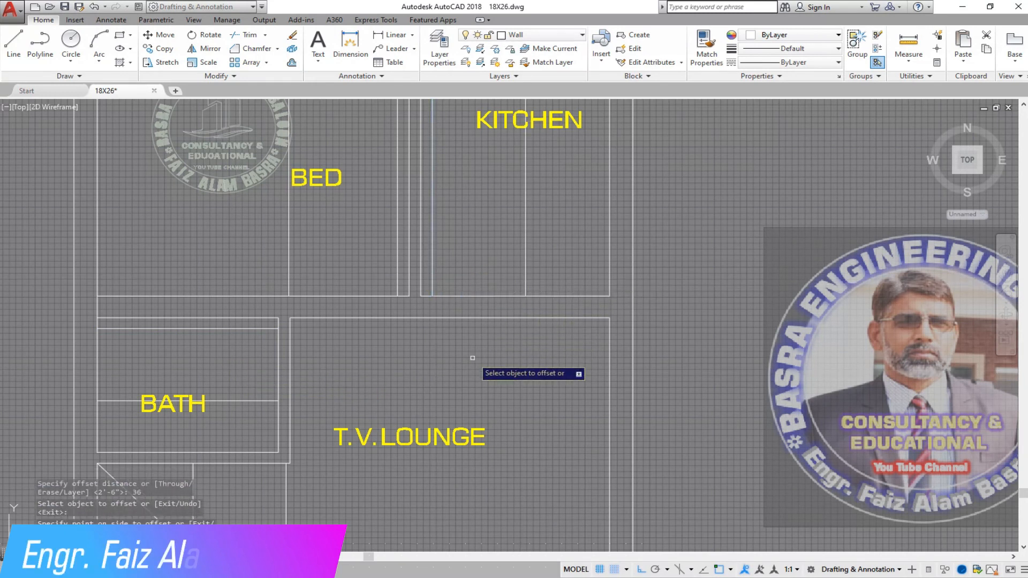
Extend the bath's two horizontal guide lines across its right wall to the T.V. lounge's left wall line.
{"action": "left_click", "coordinate": [267, 53]}
{"action": "left_click", "coordinate": [269, 414]}
{"action": "left_click", "coordinate": [252, 321]}
Extend the bedroom's and kitchen's vertical guide lines down across the wall to the next wall line, and end the Extend command.
{"action": "left_click", "coordinate": [403, 274]}
{"action": "left_click", "coordinate": [254, 236]}
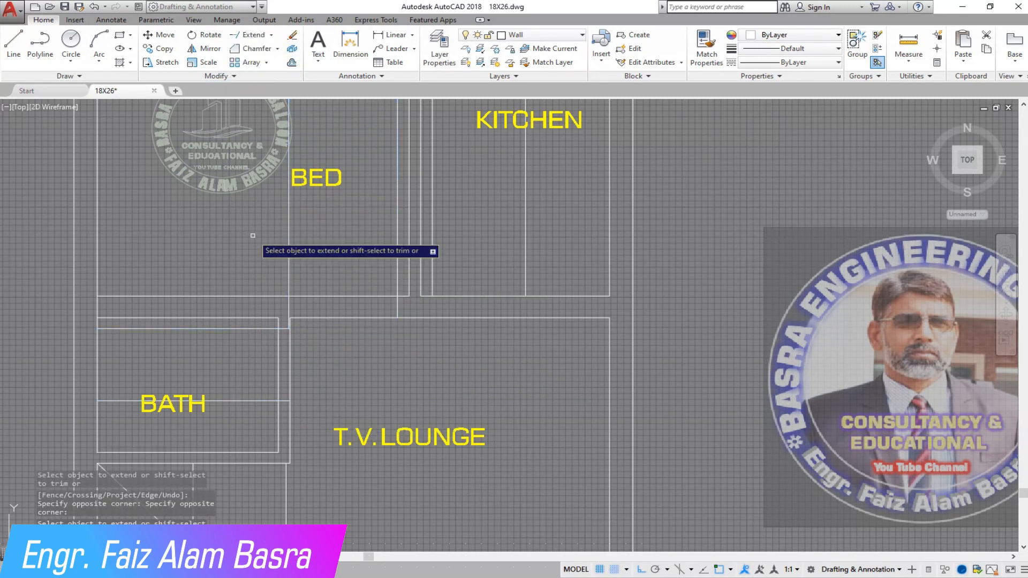
{"action": "left_click", "coordinate": [555, 269]}
{"action": "left_click", "coordinate": [428, 252]}
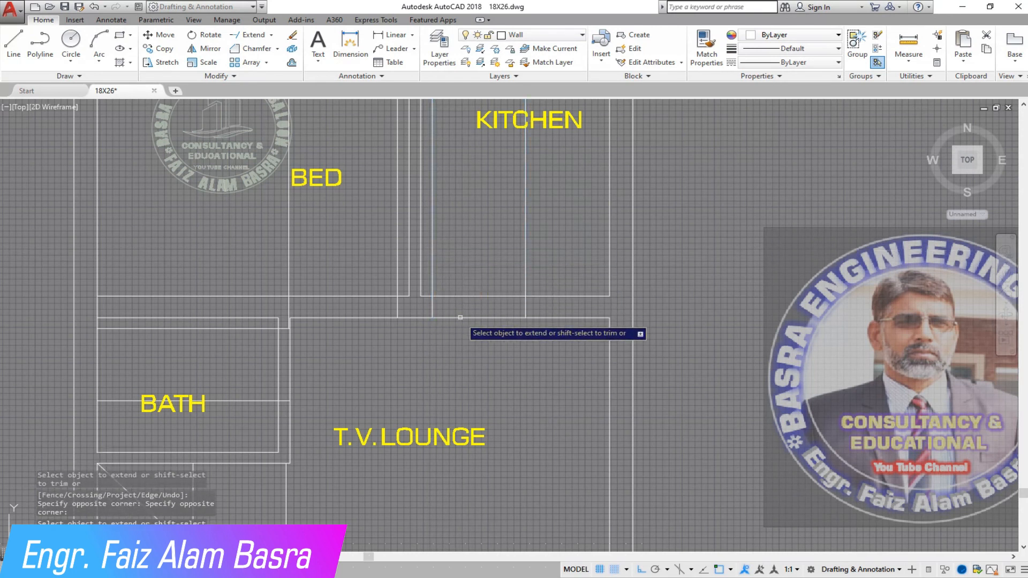
{"action": "right_click", "coordinate": [453, 355]}
{"action": "left_click", "coordinate": [474, 365]}
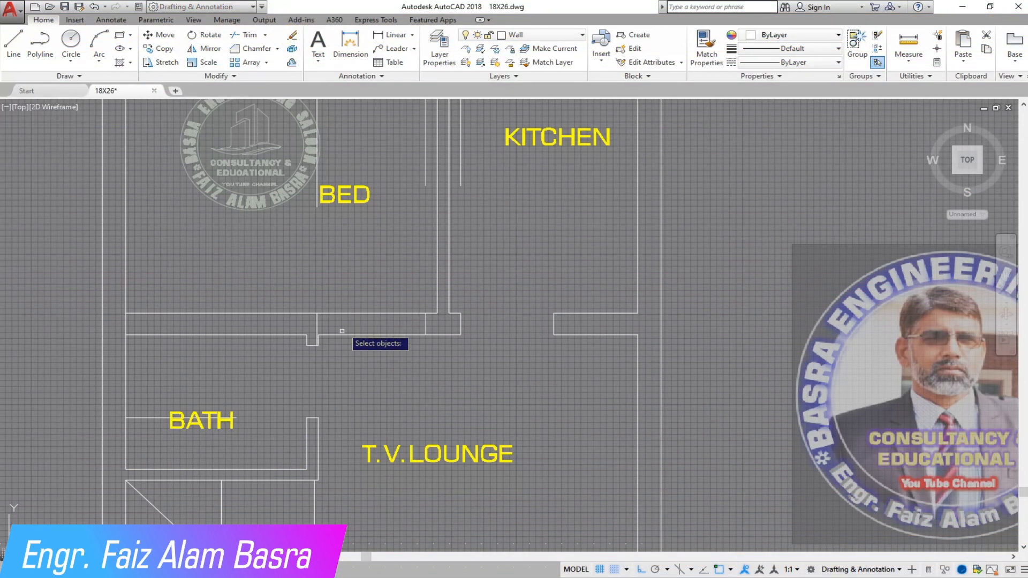
{"action": "scroll", "coordinate": [341, 332], "scroll_direction": "up", "scroll_amount": 5}
{"action": "scroll", "coordinate": [333, 301], "scroll_direction": "down", "scroll_amount": 3}
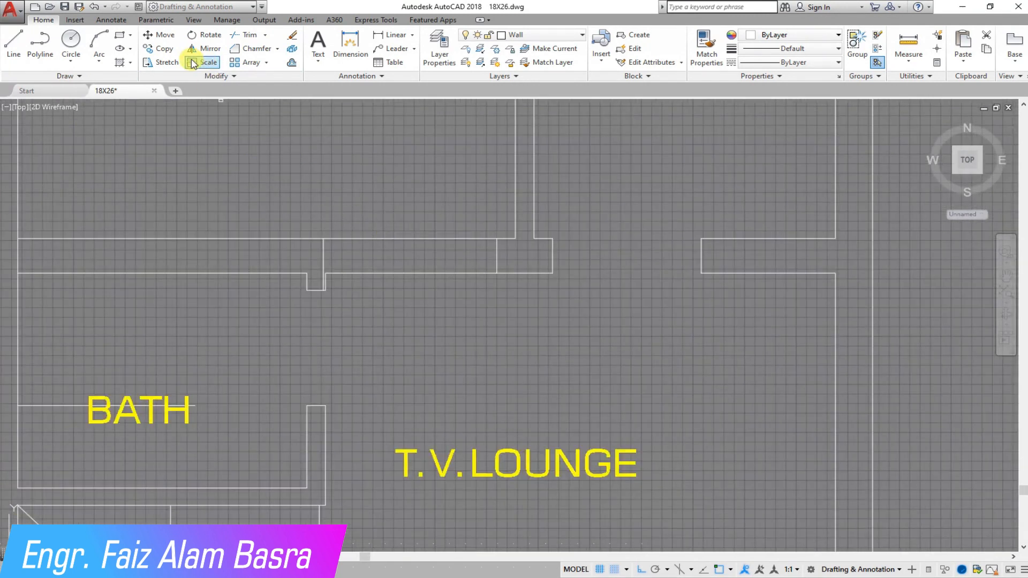
{"action": "left_click", "coordinate": [346, 516]}
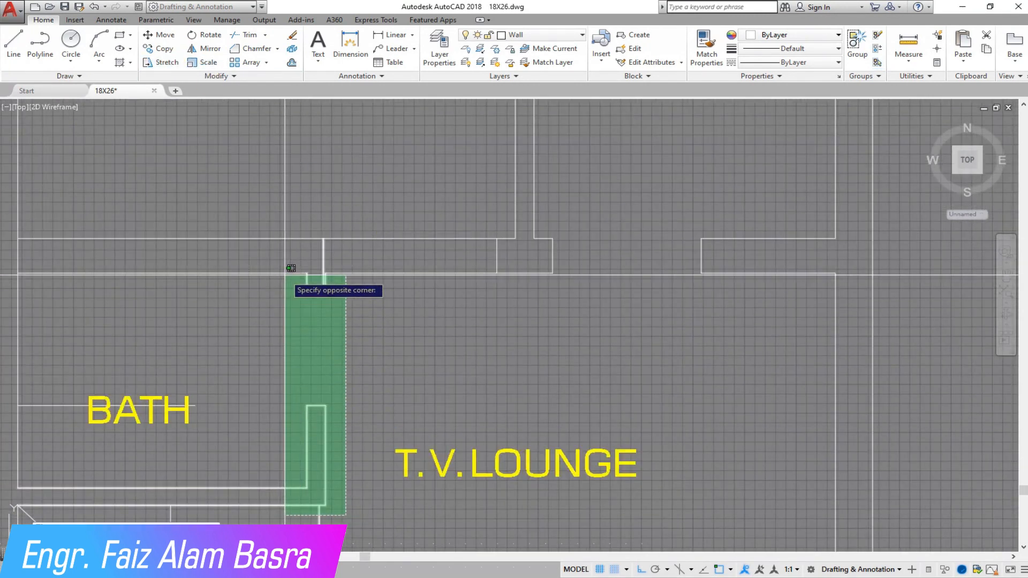
{"action": "scroll", "coordinate": [287, 273], "scroll_direction": "up", "scroll_amount": 4}
{"action": "scroll", "coordinate": [310, 273], "scroll_direction": "up", "scroll_amount": 5}
{"action": "scroll", "coordinate": [281, 276], "scroll_direction": "down", "scroll_amount": 4}
{"action": "left_click", "coordinate": [281, 279]}
{"action": "scroll", "coordinate": [328, 292], "scroll_direction": "up", "scroll_amount": 3}
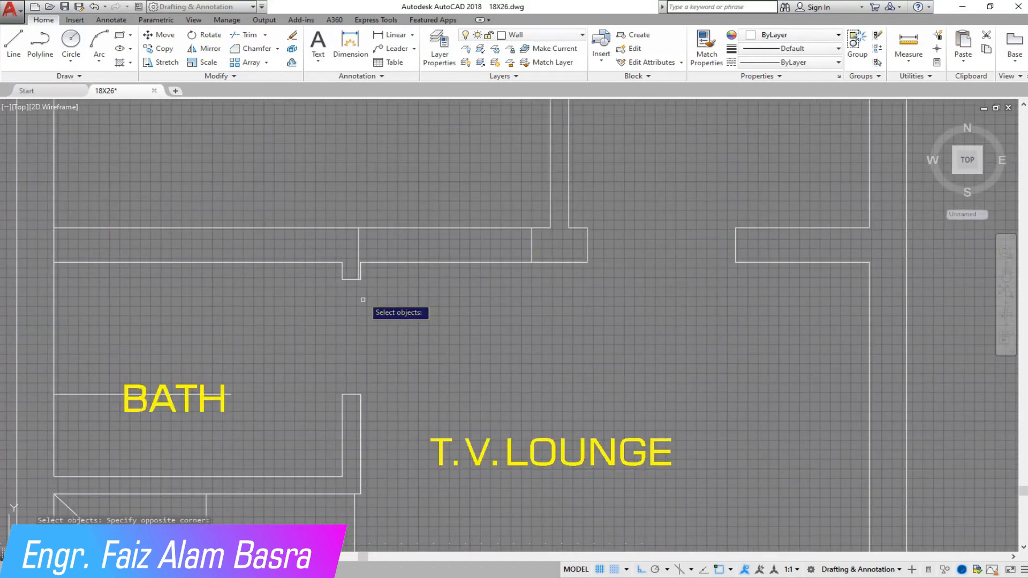
{"action": "left_click", "coordinate": [287, 197]}
{"action": "left_click", "coordinate": [335, 245]}
Move the bath's right wall and its door jambs slightly left so the outer face aligns with the bedroom's vertical guide line.
{"action": "left_click", "coordinate": [310, 240]}
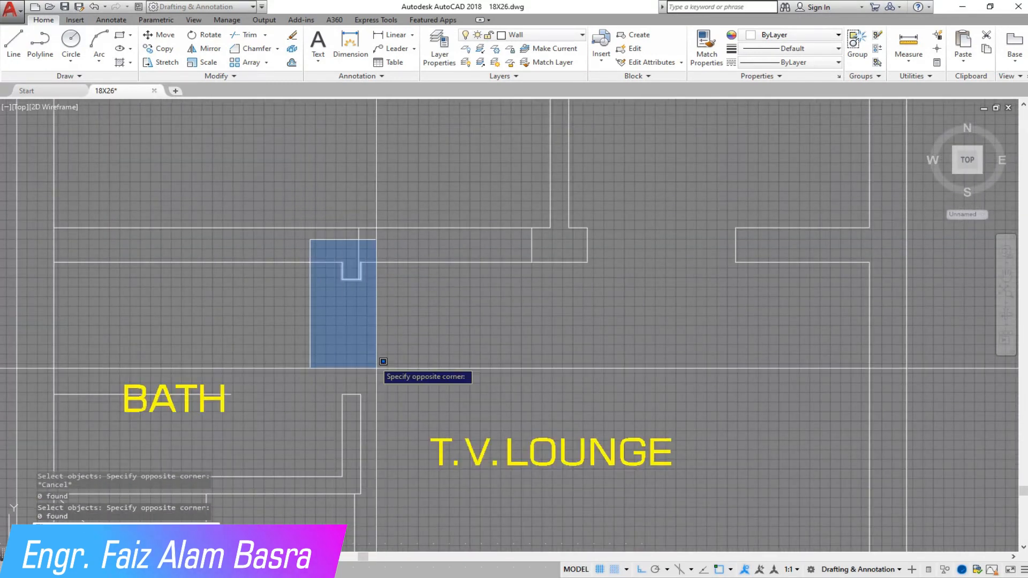
{"action": "left_click", "coordinate": [404, 498]}
{"action": "scroll", "coordinate": [369, 260], "scroll_direction": "up", "scroll_amount": 5}
{"action": "key", "text": "Return"}
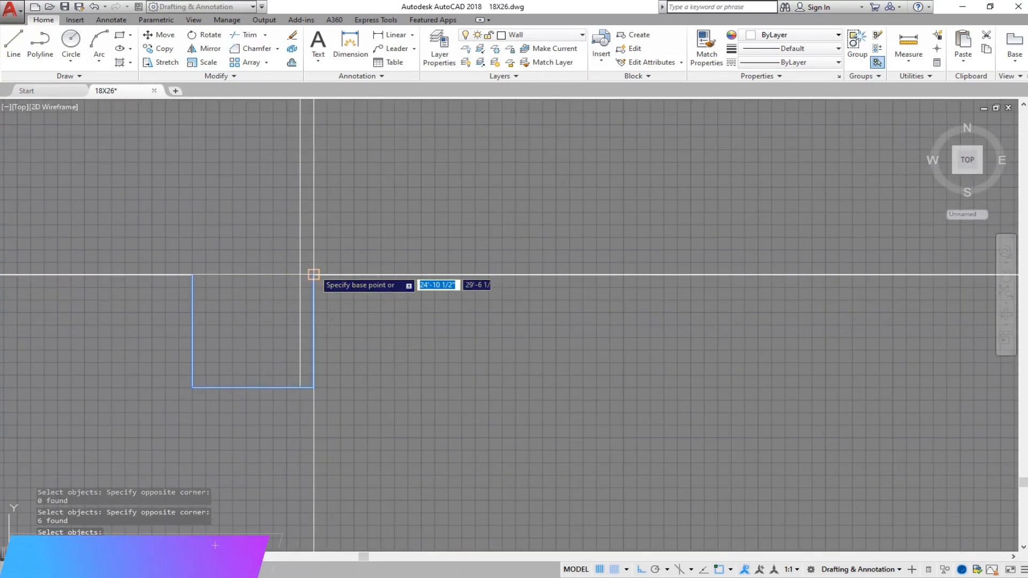
{"action": "left_click", "coordinate": [313, 274]}
{"action": "scroll", "coordinate": [303, 295], "scroll_direction": "down", "scroll_amount": 4}
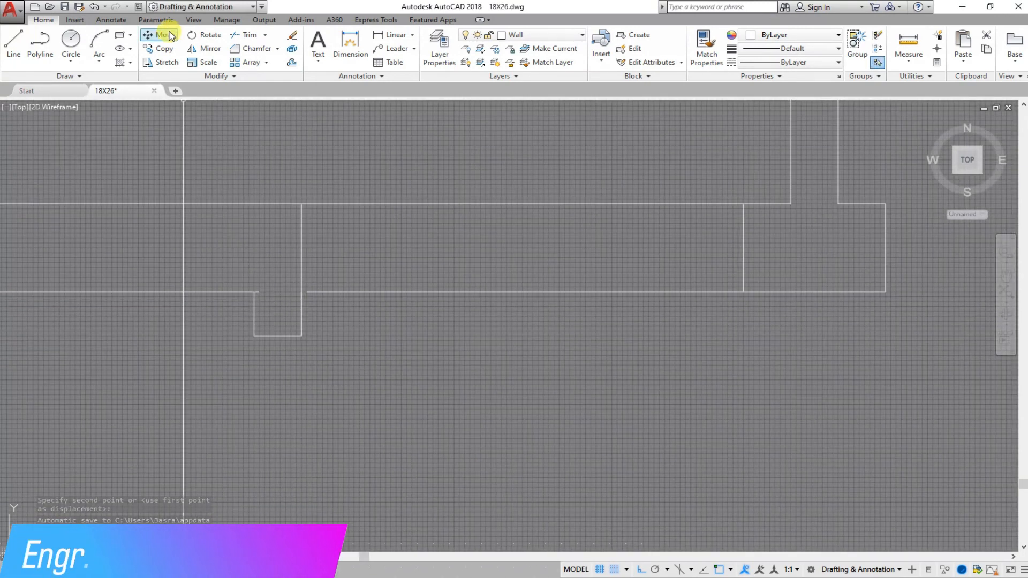
Move the bath's right wall, its jambs and the aligned vertical line further left to leave room beside the bedroom door.
{"action": "left_click", "coordinate": [231, 188]}
{"action": "scroll", "coordinate": [316, 201], "scroll_direction": "down", "scroll_amount": 3}
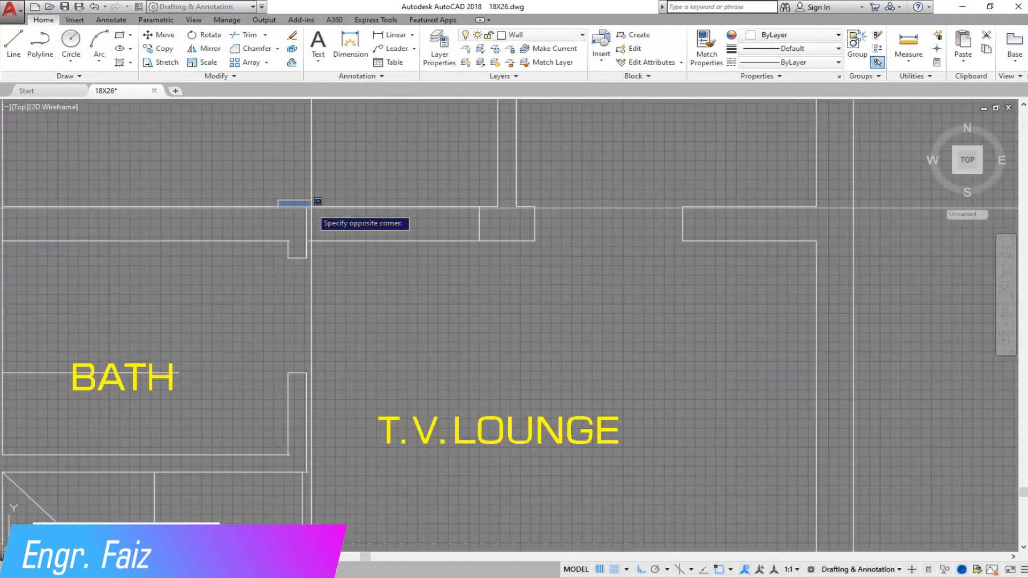
{"action": "left_click", "coordinate": [345, 505]}
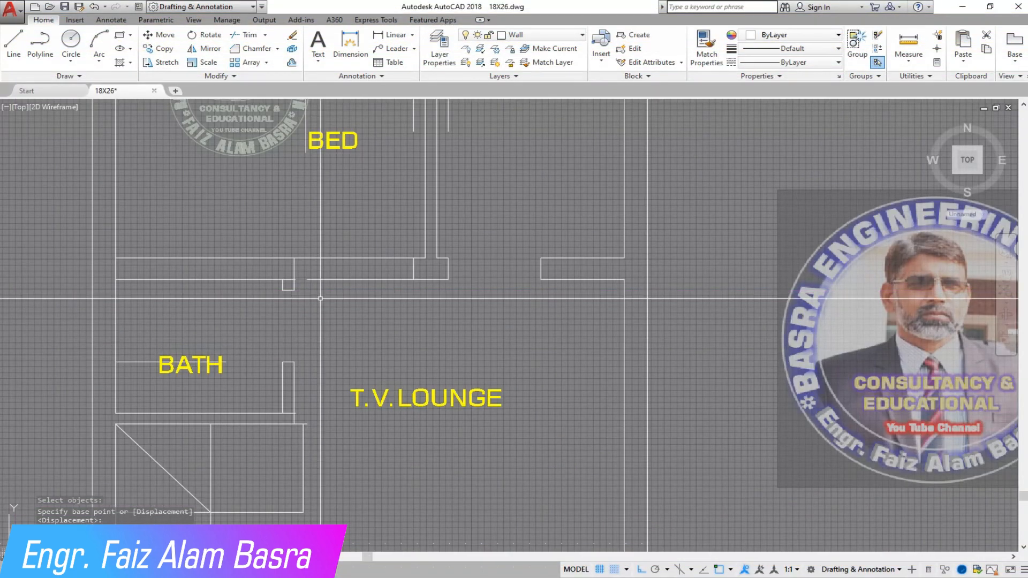
Offset the bedroom door's right jamb line to the left to mark the door's other jamb.
{"action": "scroll", "coordinate": [354, 264], "scroll_direction": "up", "scroll_amount": 4}
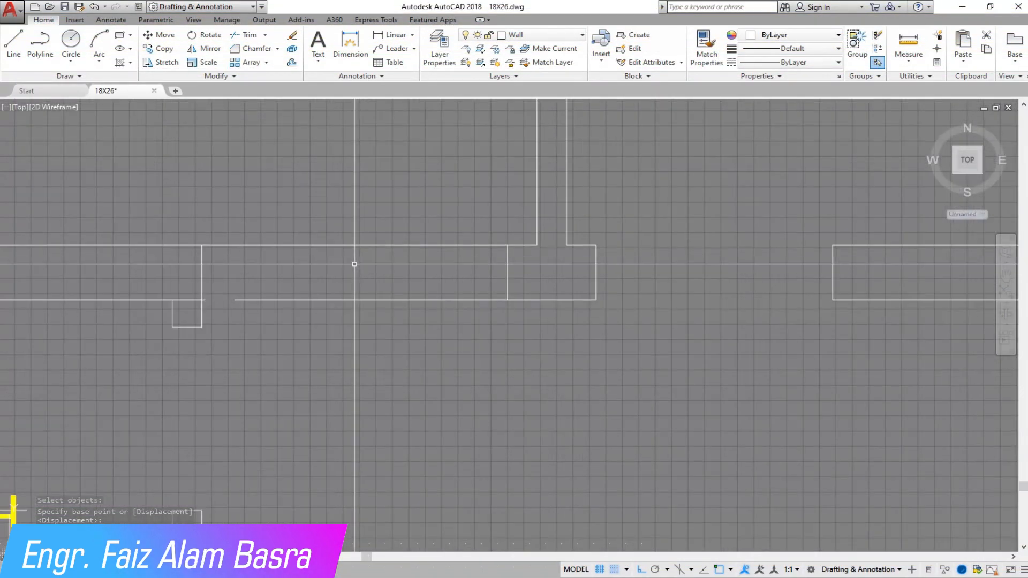
{"action": "left_click", "coordinate": [291, 63]}
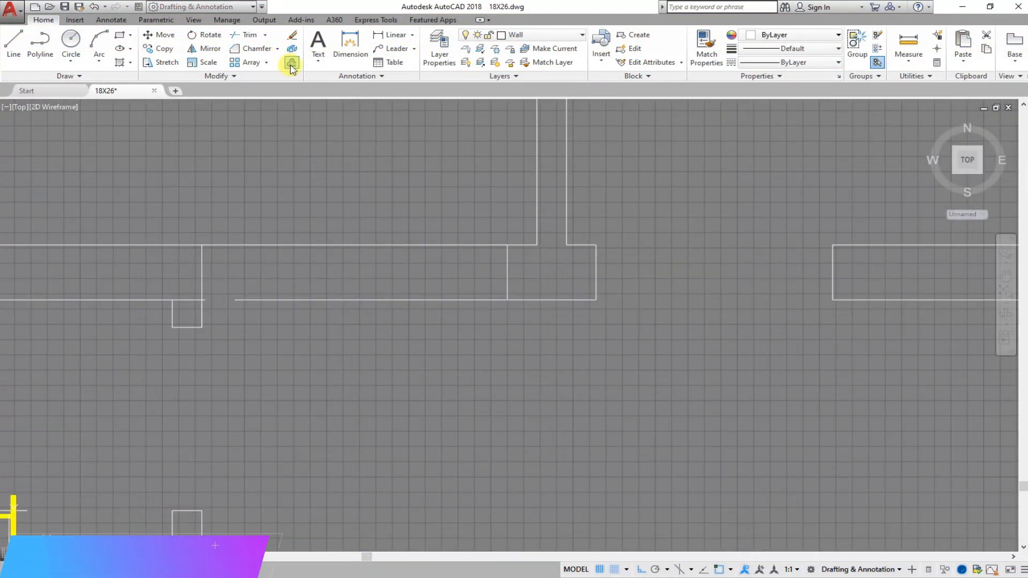
{"action": "left_click", "coordinate": [507, 267]}
{"action": "left_click", "coordinate": [342, 271]}
{"action": "right_click", "coordinate": [340, 272]}
{"action": "left_click", "coordinate": [348, 277]}
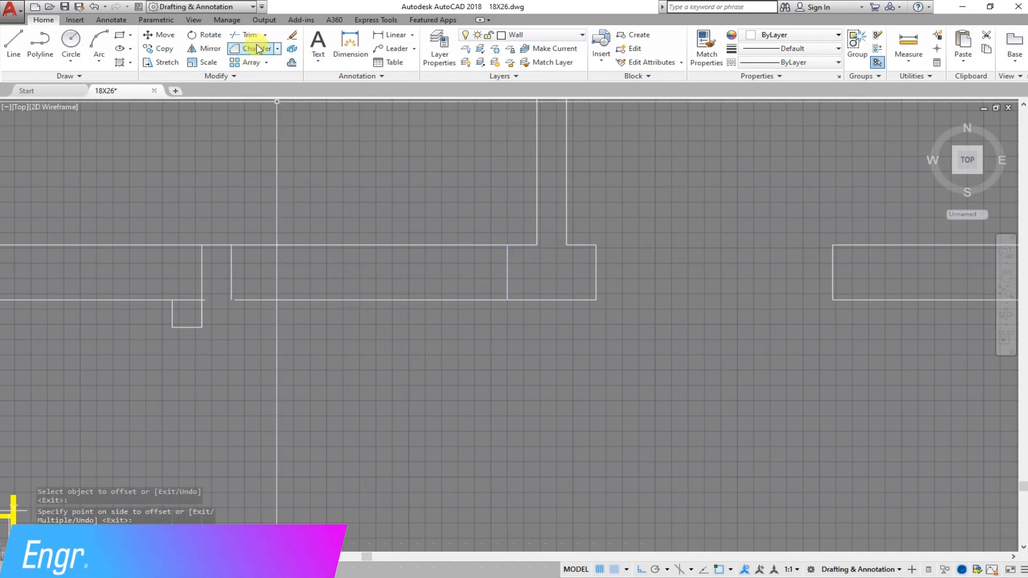
Extend the bedroom wall's lower line left to the bath wall's outer face, and delete the old vertical line crossing the bedroom wall there.
{"action": "left_click", "coordinate": [254, 80]}
{"action": "right_click", "coordinate": [303, 323]}
{"action": "left_click", "coordinate": [293, 285]}
{"action": "left_click", "coordinate": [275, 322]}
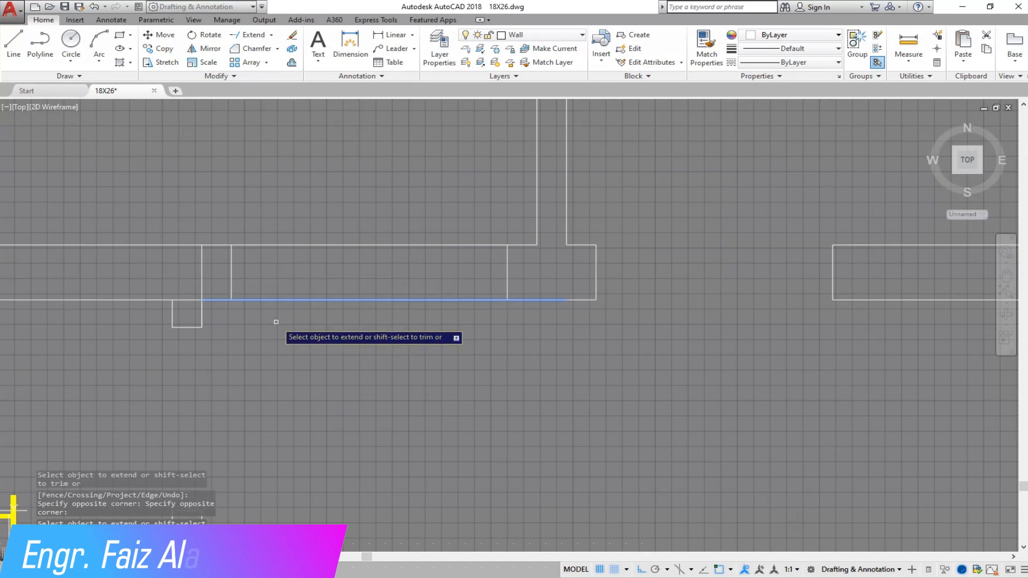
{"action": "right_click", "coordinate": [267, 265]}
{"action": "left_click", "coordinate": [273, 273]}
{"action": "left_click", "coordinate": [202, 272]}
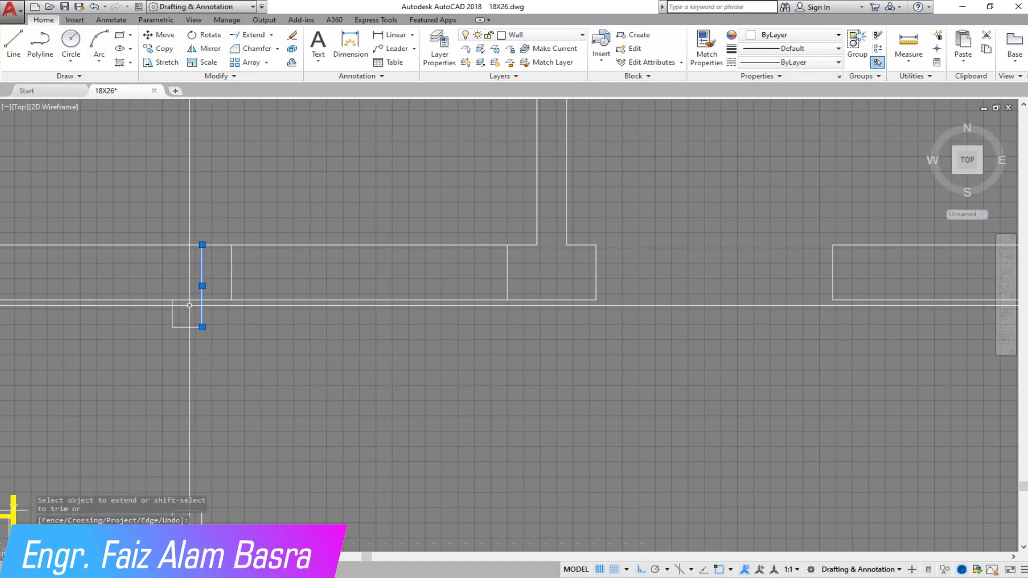
{"action": "key", "text": "Delete"}
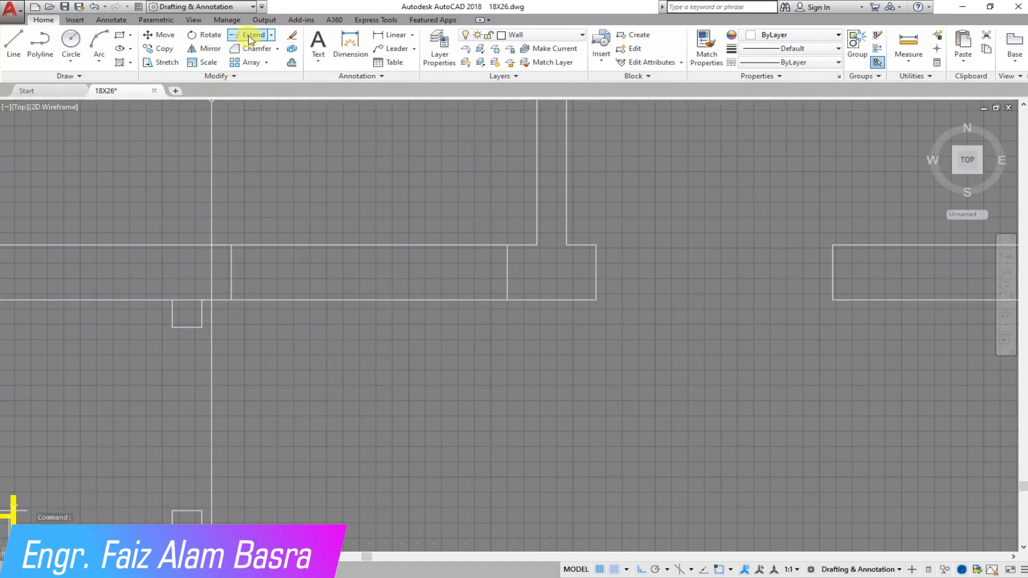
Trim the wall lines across the bath wall junction and between the bedroom door jambs, removing the small leftover fragment.
{"action": "left_click", "coordinate": [188, 306]}
{"action": "left_click", "coordinate": [186, 265]}
{"action": "right_click", "coordinate": [186, 265]}
{"action": "left_click", "coordinate": [196, 273]}
{"action": "scroll", "coordinate": [207, 301], "scroll_direction": "up", "scroll_amount": 2}
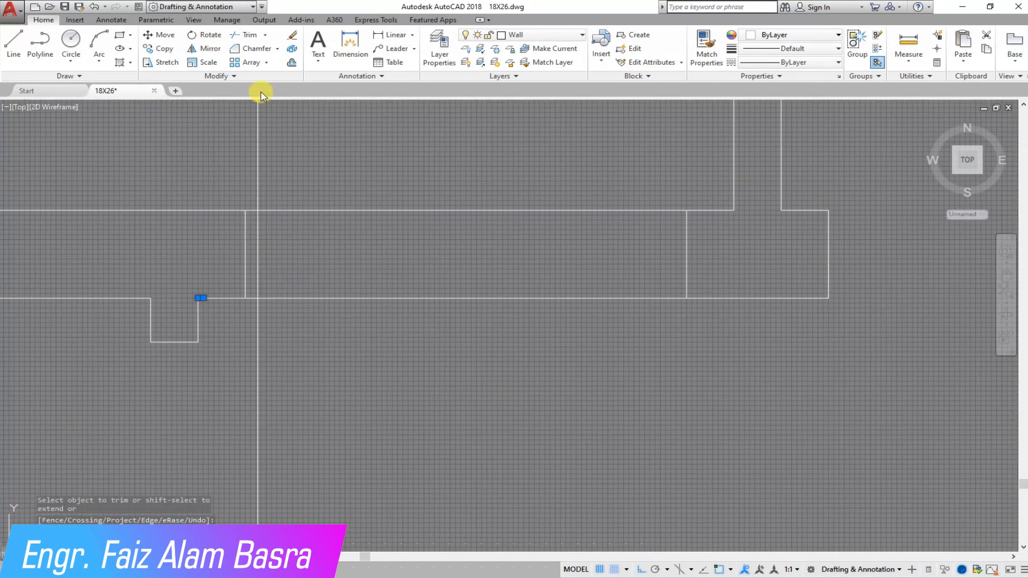
{"action": "key", "text": "Return"}
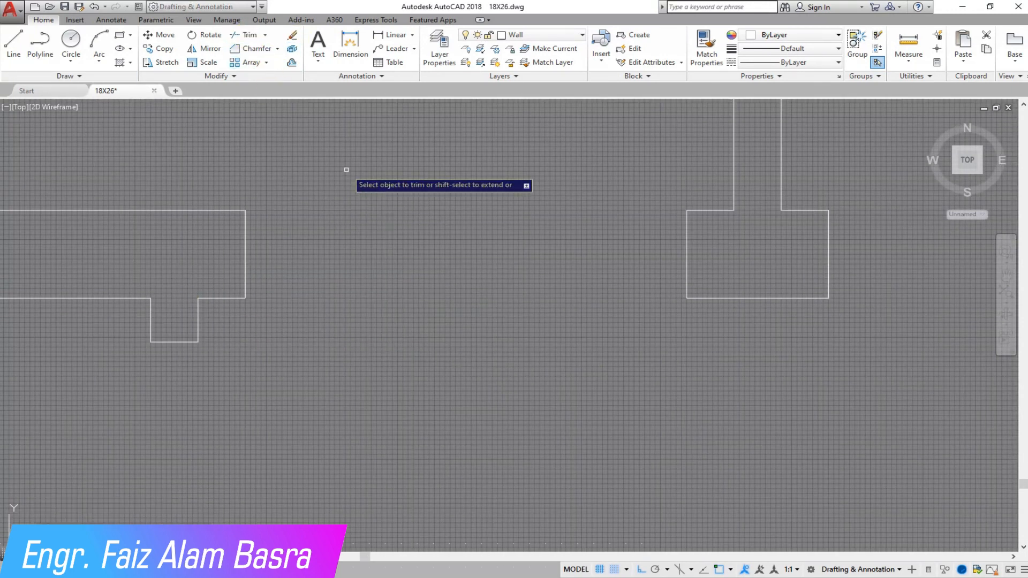
Delete the short leftover line sticking out from the bath's right wall near its lower corner.
{"action": "scroll", "coordinate": [370, 204], "scroll_direction": "down", "scroll_amount": 5}
{"action": "scroll", "coordinate": [346, 301], "scroll_direction": "up", "scroll_amount": 8}
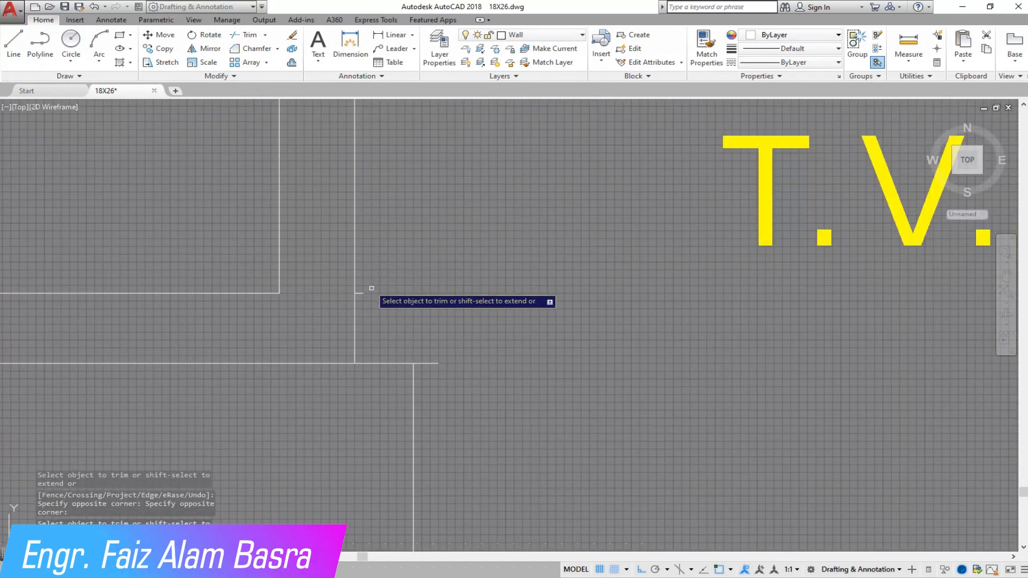
{"action": "right_click", "coordinate": [385, 301]}
{"action": "left_click", "coordinate": [411, 311]}
{"action": "left_click", "coordinate": [379, 298]}
{"action": "left_click", "coordinate": [362, 286]}
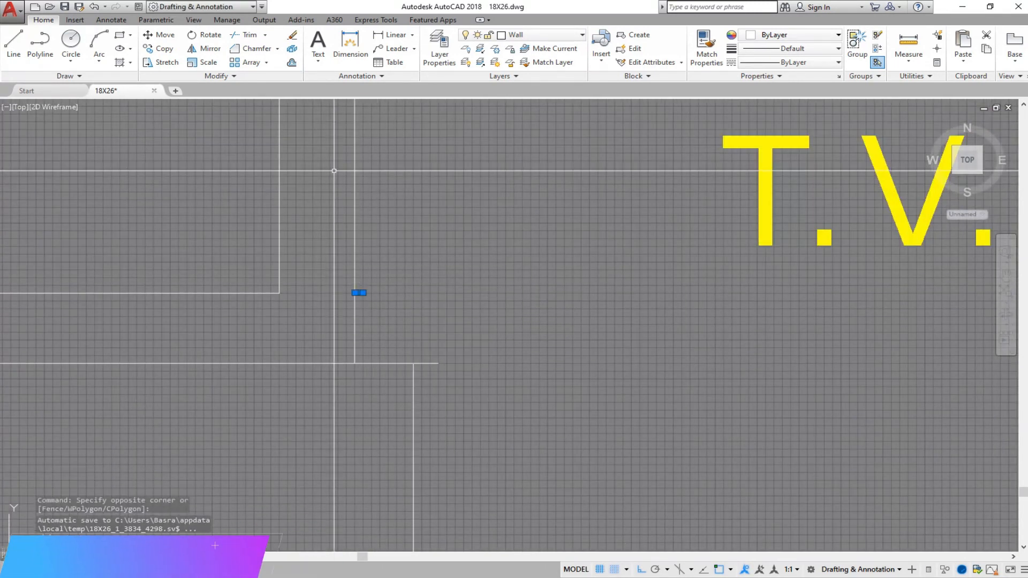
{"action": "left_click", "coordinate": [297, 41]}
Draw a vertical helper line along the bath's inner right face from its lower corner to its upper corner.
{"action": "scroll", "coordinate": [293, 350], "scroll_direction": "down", "scroll_amount": 5}
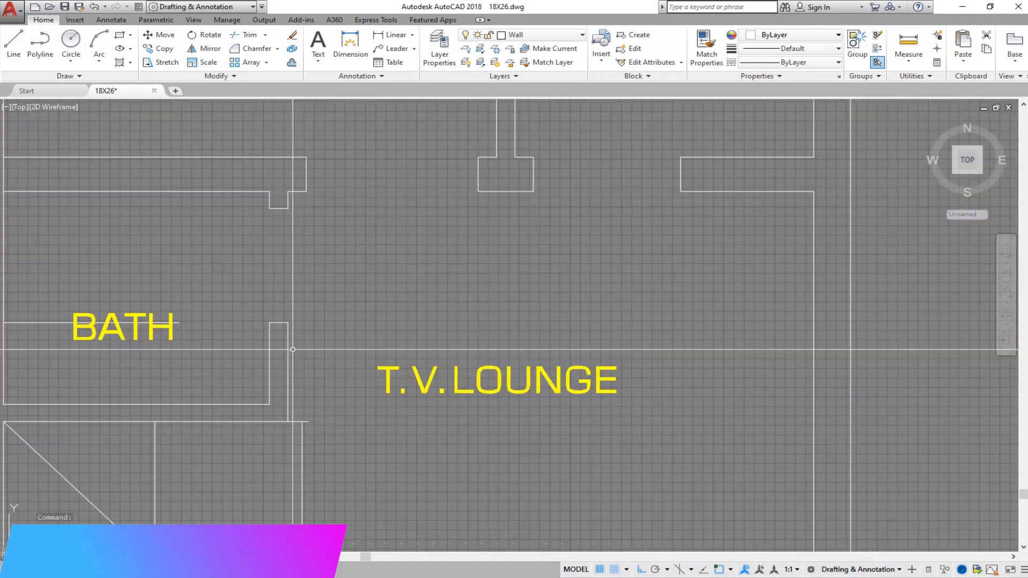
{"action": "left_click", "coordinate": [13, 42]}
{"action": "left_click", "coordinate": [238, 405]}
{"action": "right_click", "coordinate": [270, 191]}
{"action": "left_click", "coordinate": [284, 236]}
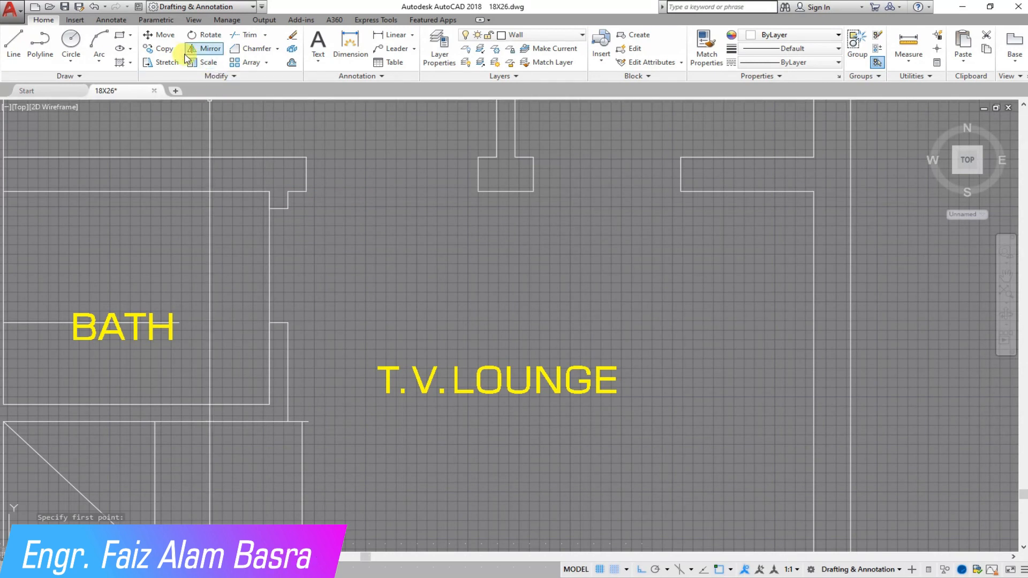
Mirror the bath door's two jamb lines about a horizontal axis through the helper line's midpoint, erasing the originals.
{"action": "left_click", "coordinate": [251, 201]}
{"action": "left_click", "coordinate": [324, 330]}
{"action": "key", "text": "Return"}
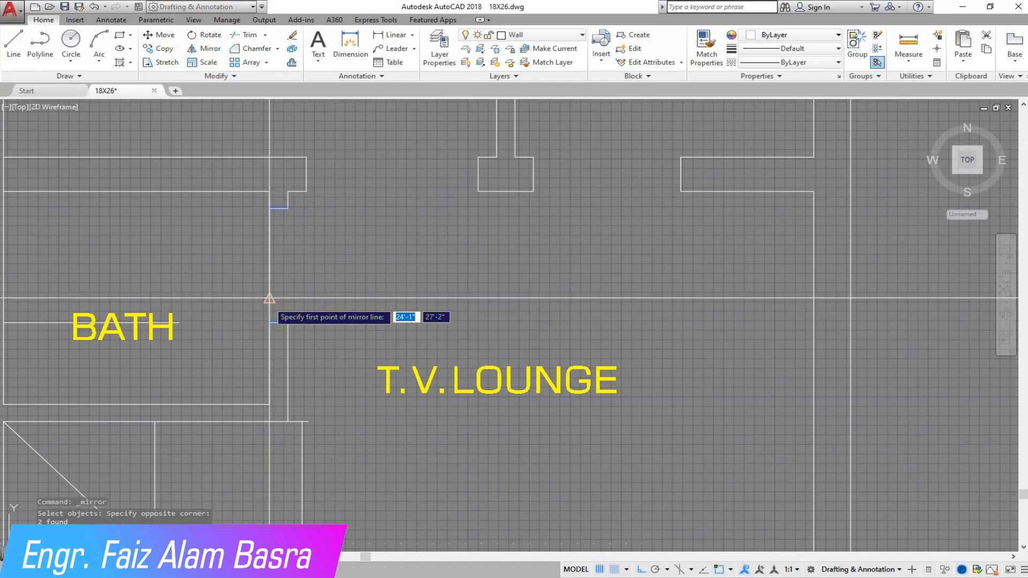
{"action": "left_click", "coordinate": [270, 298]}
{"action": "left_click", "coordinate": [409, 330]}
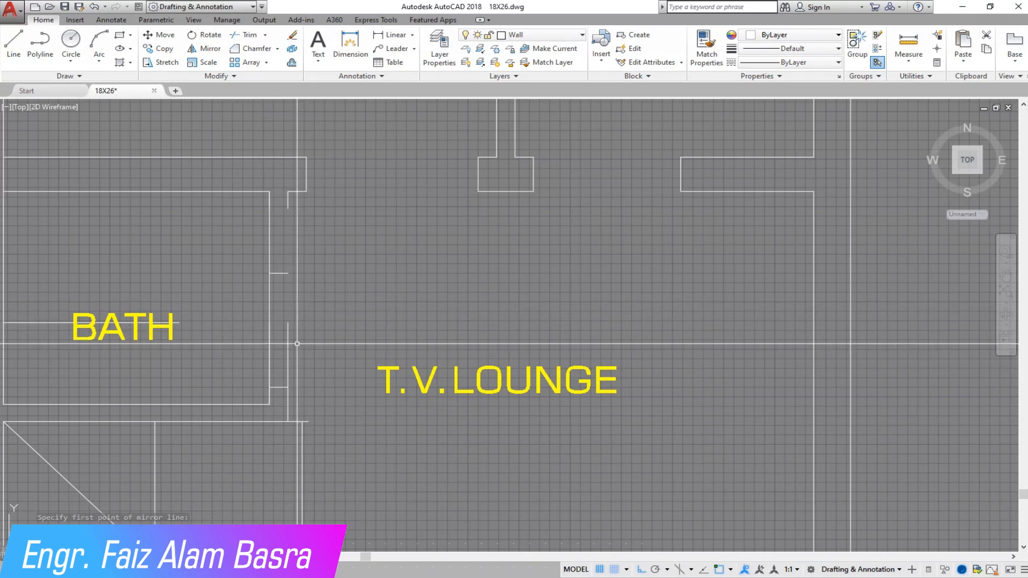
Extend the bath wall's outer line down to the upper door jamb and delete the vertical helper line.
{"action": "left_click", "coordinate": [307, 243]}
{"action": "left_click", "coordinate": [286, 195]}
{"action": "right_click", "coordinate": [320, 256]}
{"action": "left_click", "coordinate": [337, 263]}
{"action": "left_click", "coordinate": [290, 304]}
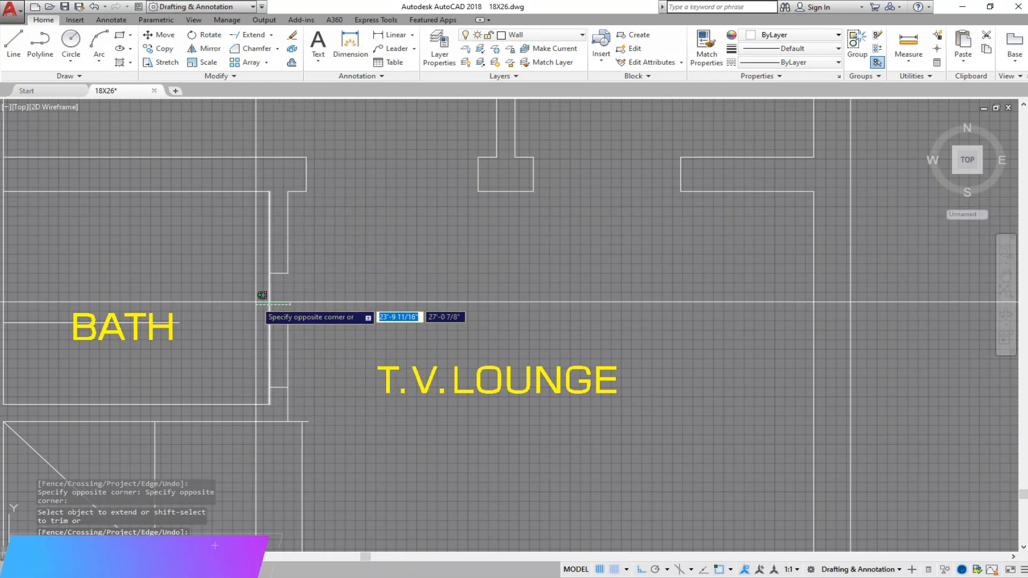
{"action": "left_click", "coordinate": [262, 295]}
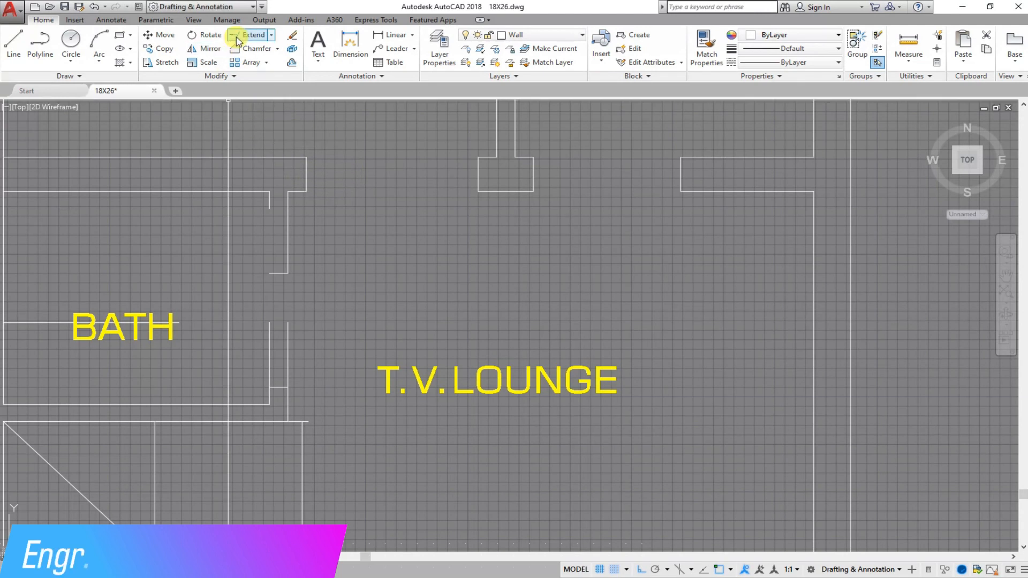
Extend the bath wall's inner line to the upper jamb and trim both wall lines above the lower jamb.
{"action": "left_click", "coordinate": [269, 207]}
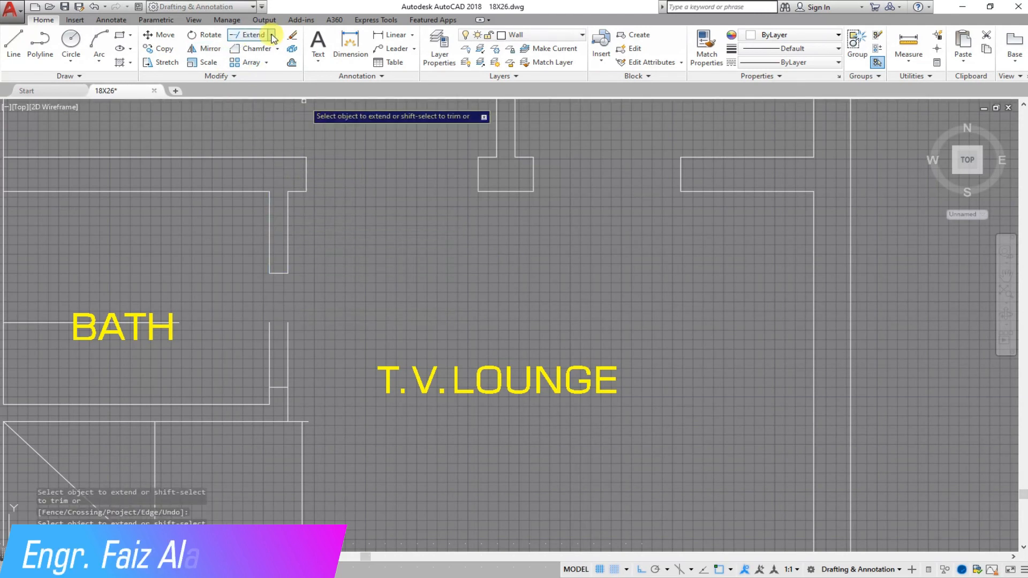
{"action": "left_click", "coordinate": [300, 335]}
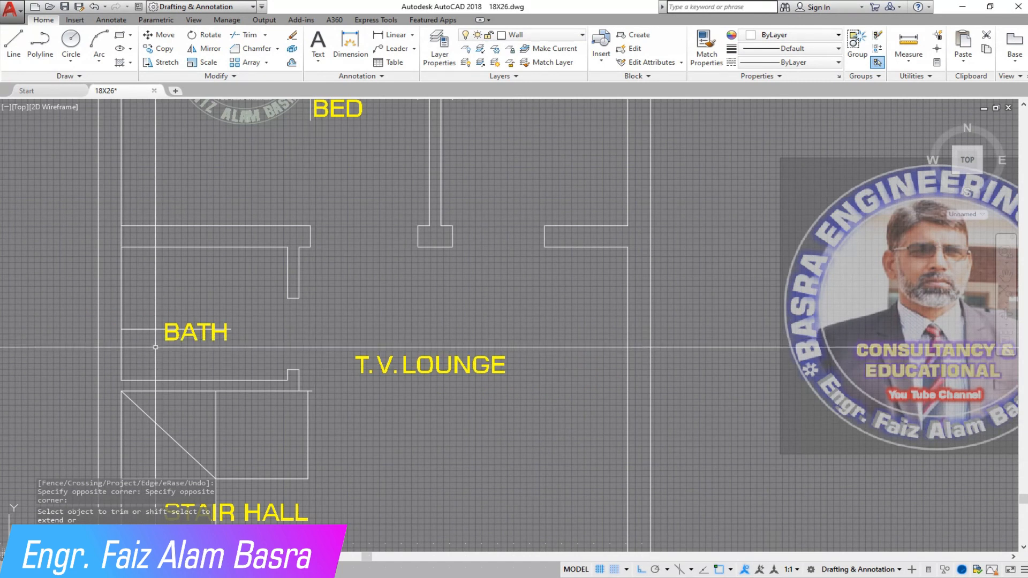
{"action": "key", "text": "Escape"}
Delete the guide line through the BATH label and trim the outer wall's inner line across the wall between bedroom and bath.
{"action": "left_click", "coordinate": [143, 329]}
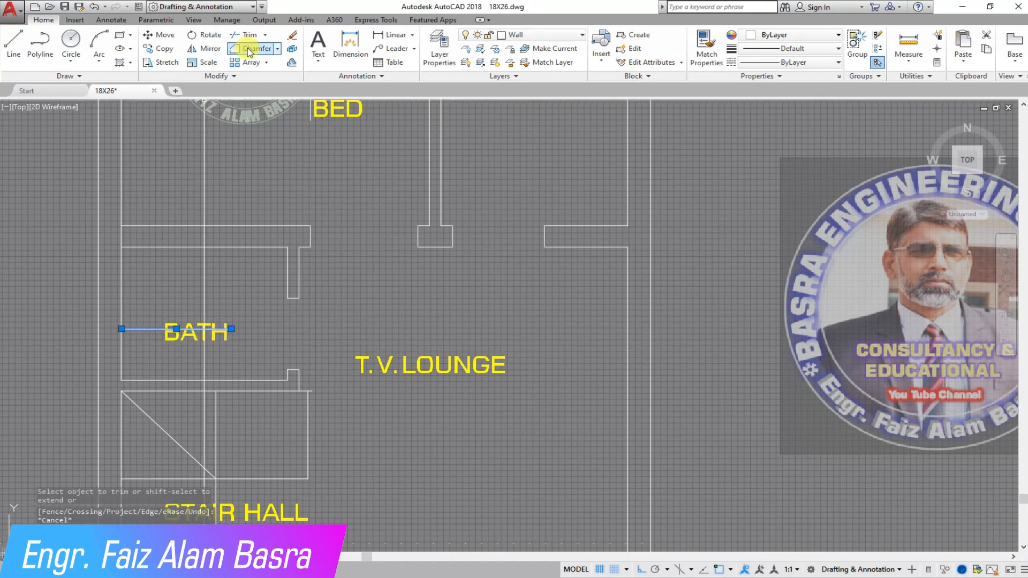
{"action": "left_click", "coordinate": [297, 35]}
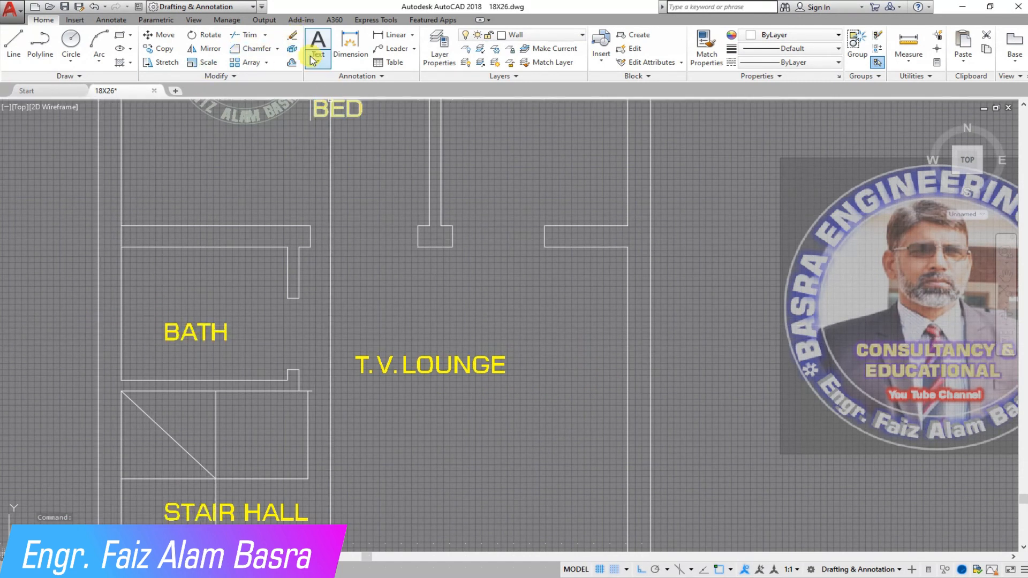
{"action": "key", "text": "Return"}
{"action": "left_click", "coordinate": [132, 229]}
{"action": "left_click", "coordinate": [114, 235]}
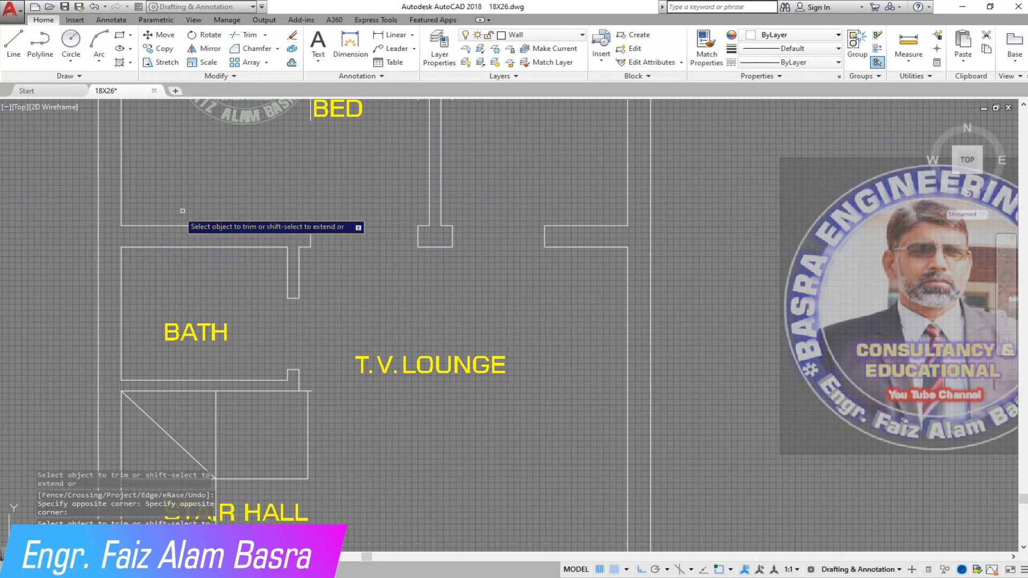
Delete the vertical line closing the right end of the stair hall's upper flight.
{"action": "scroll", "coordinate": [205, 201], "scroll_direction": "down", "scroll_amount": 2}
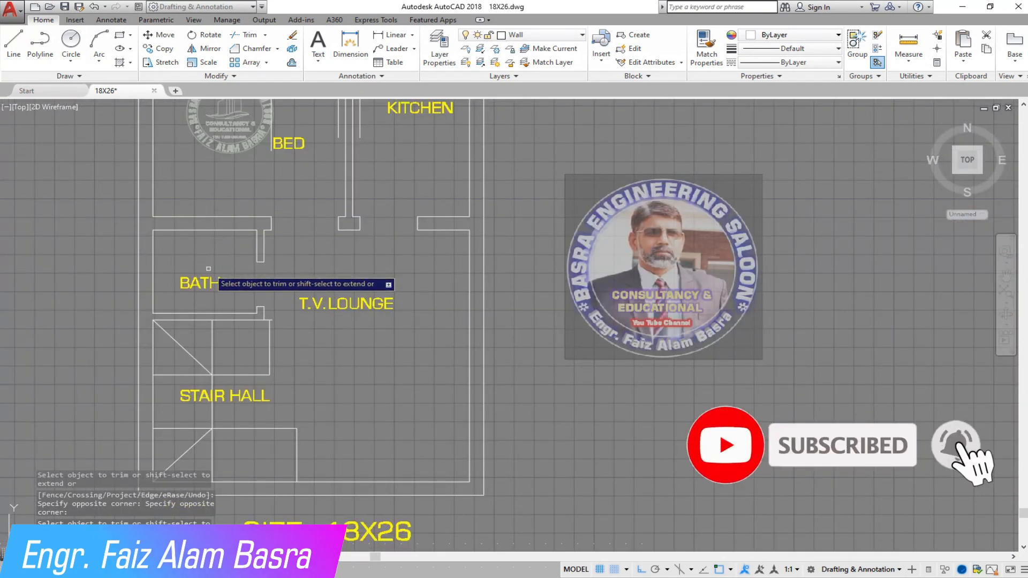
{"action": "scroll", "coordinate": [208, 269], "scroll_direction": "down", "scroll_amount": 2}
{"action": "scroll", "coordinate": [180, 307], "scroll_direction": "up", "scroll_amount": 3}
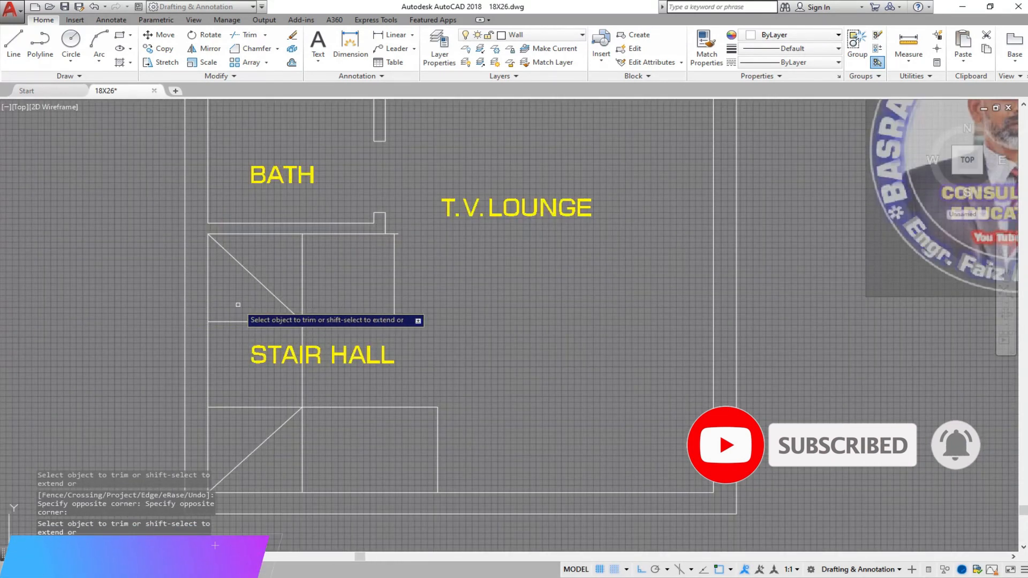
{"action": "right_click", "coordinate": [332, 268]}
{"action": "left_click", "coordinate": [360, 277]}
{"action": "left_click", "coordinate": [435, 289]}
{"action": "left_click", "coordinate": [389, 248]}
Trim the end of the stair hall's upper wall line that overhangs past the bath wall corner.
{"action": "scroll", "coordinate": [384, 243], "scroll_direction": "up", "scroll_amount": 2}
{"action": "left_click", "coordinate": [436, 245]}
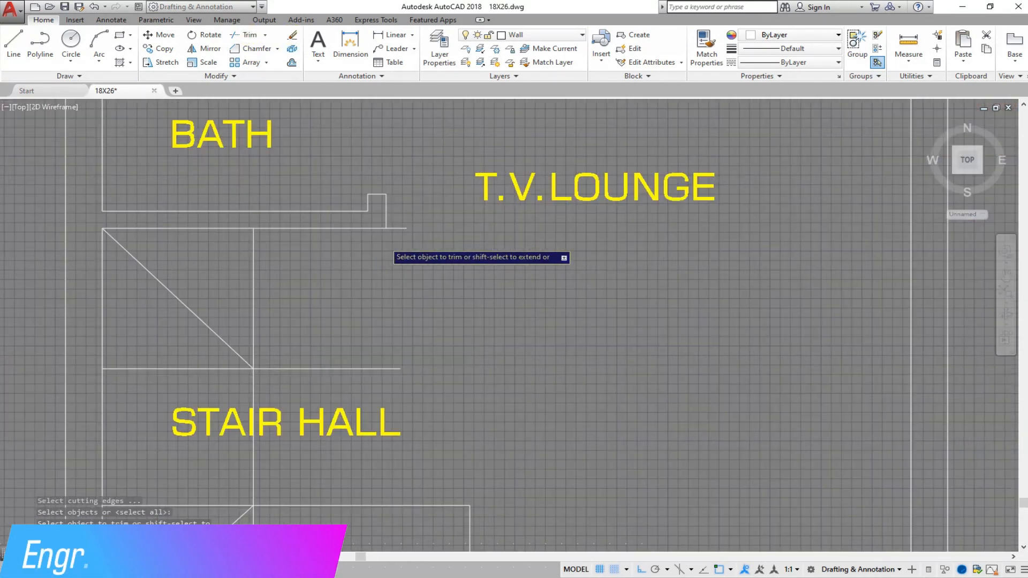
{"action": "left_click", "coordinate": [400, 218]}
{"action": "right_click", "coordinate": [400, 231]}
{"action": "left_click", "coordinate": [411, 244]}
Delete the three leftover vertical guide lines in the bedroom and kitchen.
{"action": "scroll", "coordinate": [332, 258], "scroll_direction": "down", "scroll_amount": 4}
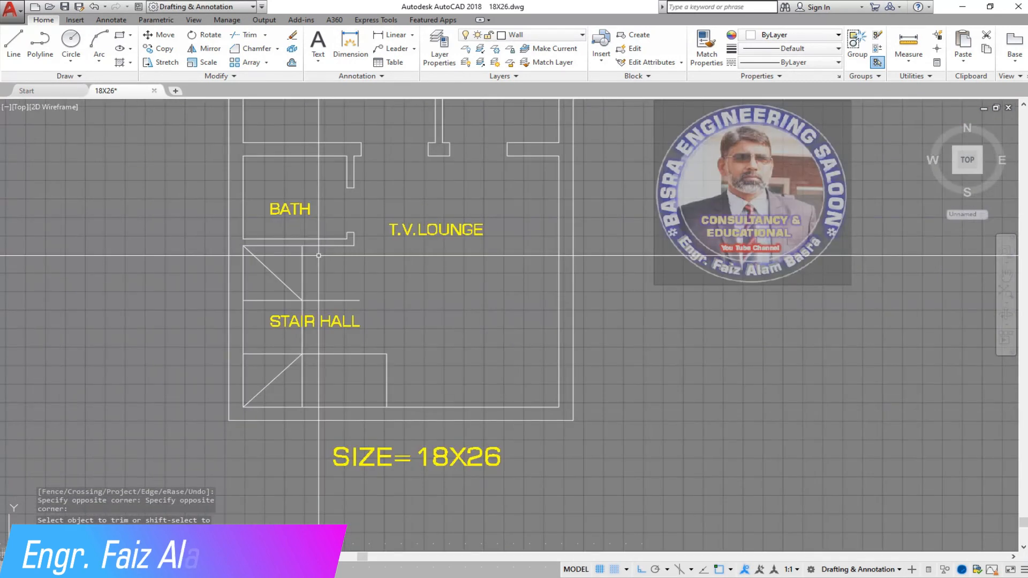
{"action": "scroll", "coordinate": [319, 256], "scroll_direction": "down", "scroll_amount": 3}
{"action": "scroll", "coordinate": [375, 197], "scroll_direction": "up", "scroll_amount": 10}
{"action": "left_click", "coordinate": [374, 199]}
{"action": "left_click", "coordinate": [301, 186]}
{"action": "left_click", "coordinate": [11, 154]}
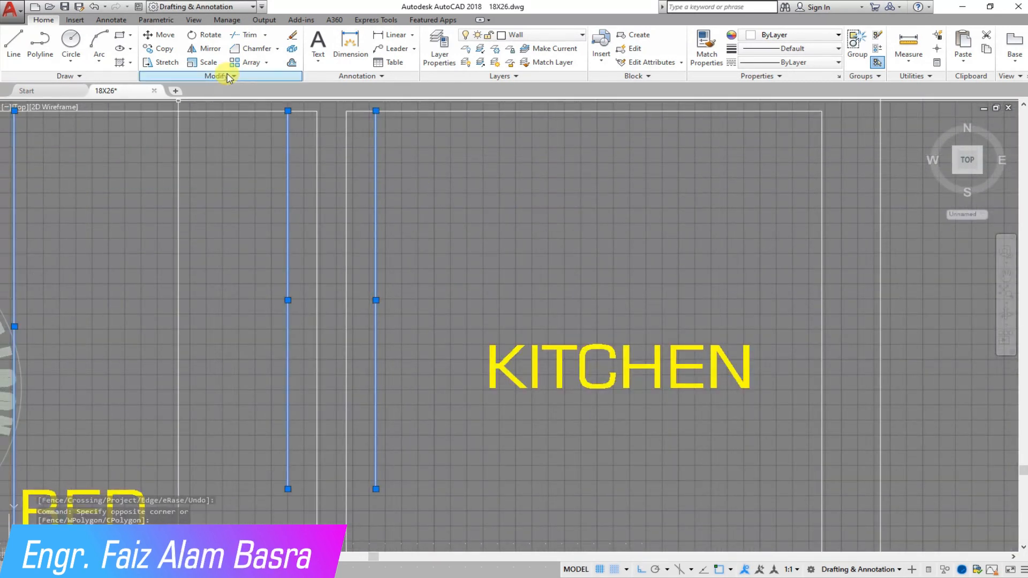
{"action": "left_click", "coordinate": [289, 36]}
Move the KITCHEN label left within the kitchen, toward the wall shared with the bedroom.
{"action": "scroll", "coordinate": [316, 234], "scroll_direction": "down", "scroll_amount": 6}
{"action": "scroll", "coordinate": [376, 303], "scroll_direction": "up", "scroll_amount": 2}
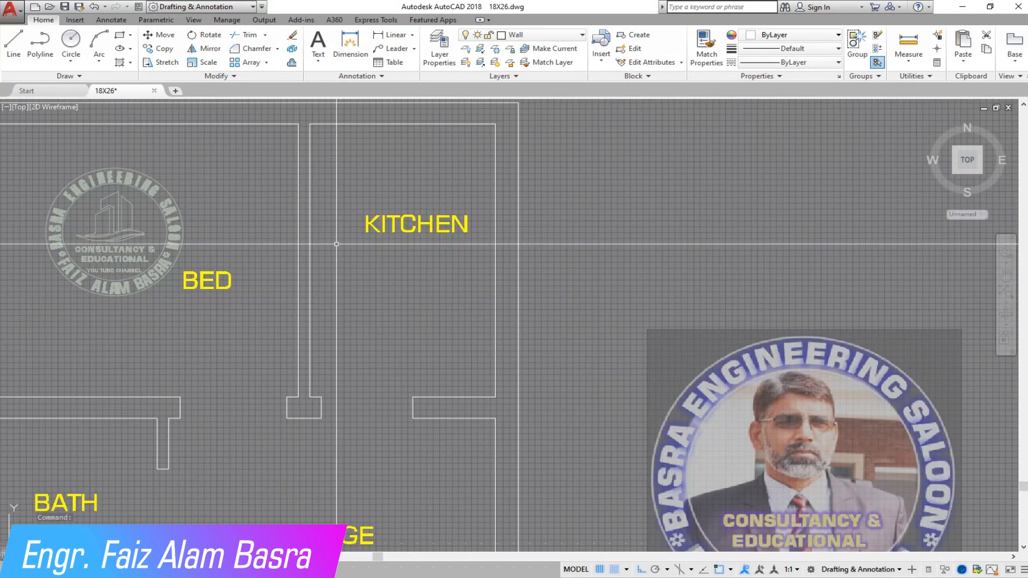
{"action": "left_click", "coordinate": [414, 231]}
{"action": "right_click", "coordinate": [415, 234]}
{"action": "left_click", "coordinate": [438, 244]}
{"action": "left_click", "coordinate": [382, 250]}
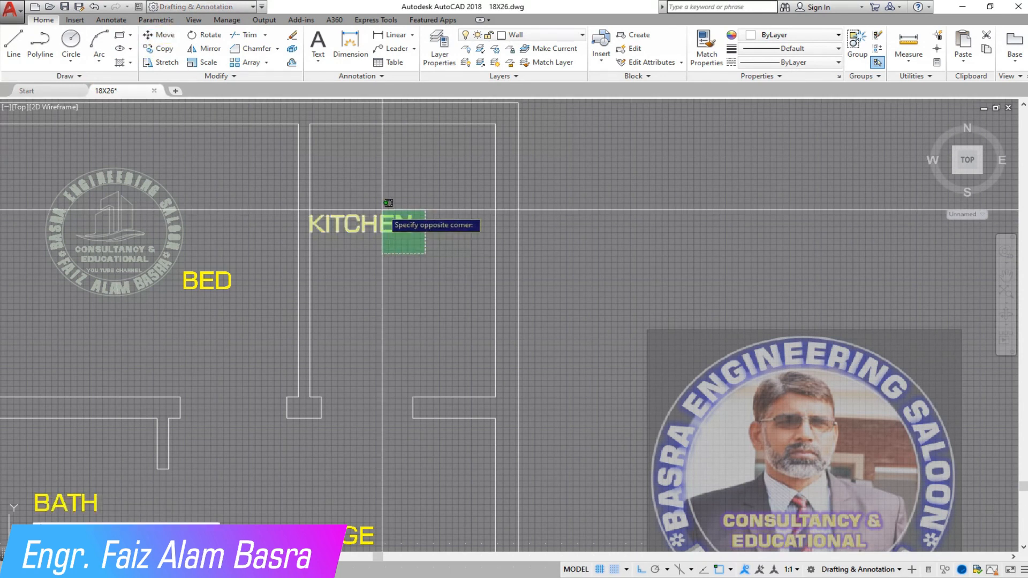
Dimension the bedroom's inside depth along its left wall, placing the dimension outside the house.
{"action": "scroll", "coordinate": [480, 253], "scroll_direction": "down", "scroll_amount": 2}
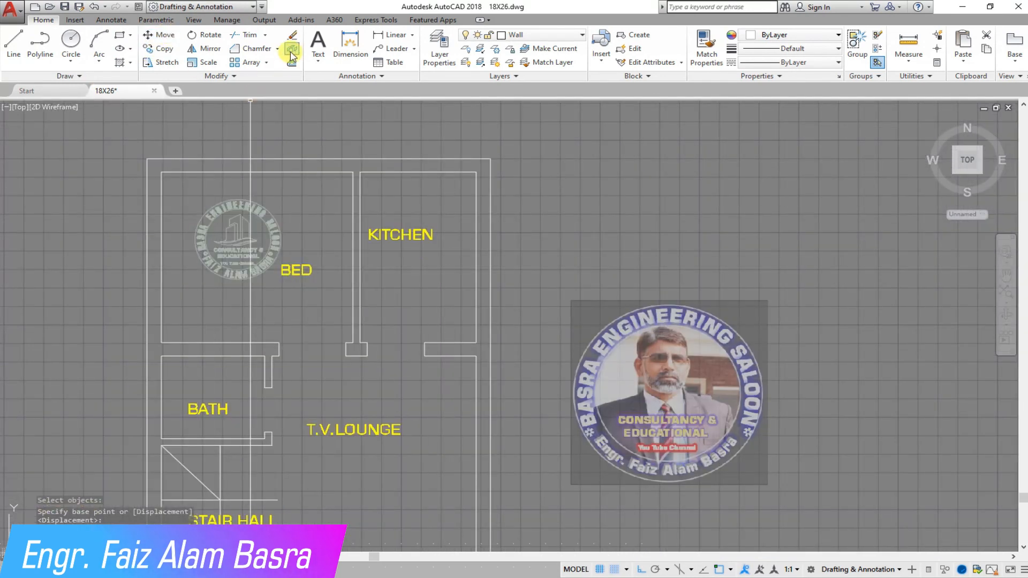
{"action": "left_click", "coordinate": [383, 39]}
{"action": "right_click", "coordinate": [169, 211]}
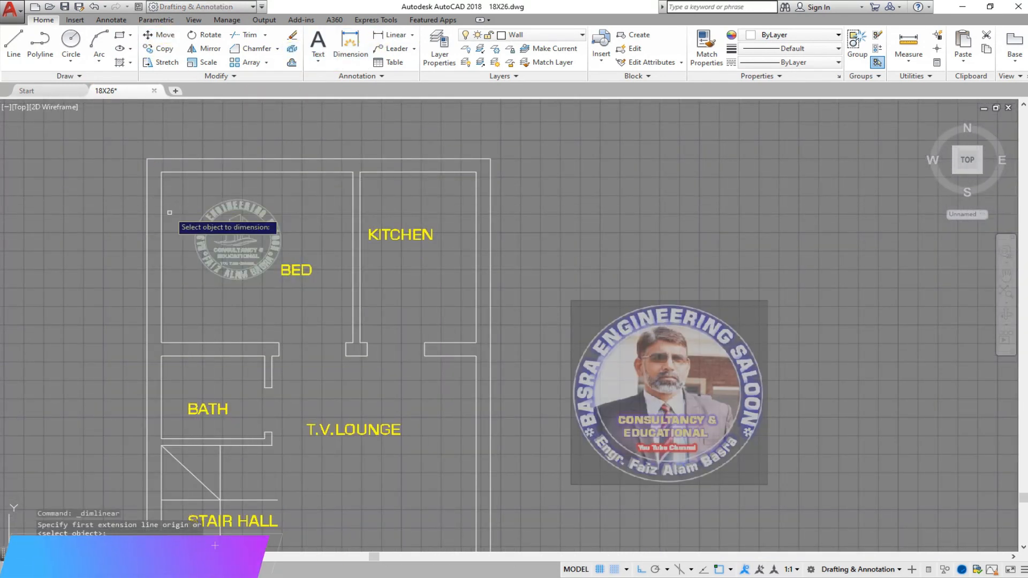
{"action": "left_click", "coordinate": [161, 214]}
{"action": "left_click", "coordinate": [98, 217]}
Dimension the bath's inside depth along its left wall, placing the dimension outside the house.
{"action": "scroll", "coordinate": [160, 214], "scroll_direction": "down", "scroll_amount": 3}
{"action": "scroll", "coordinate": [214, 209], "scroll_direction": "up", "scroll_amount": 1}
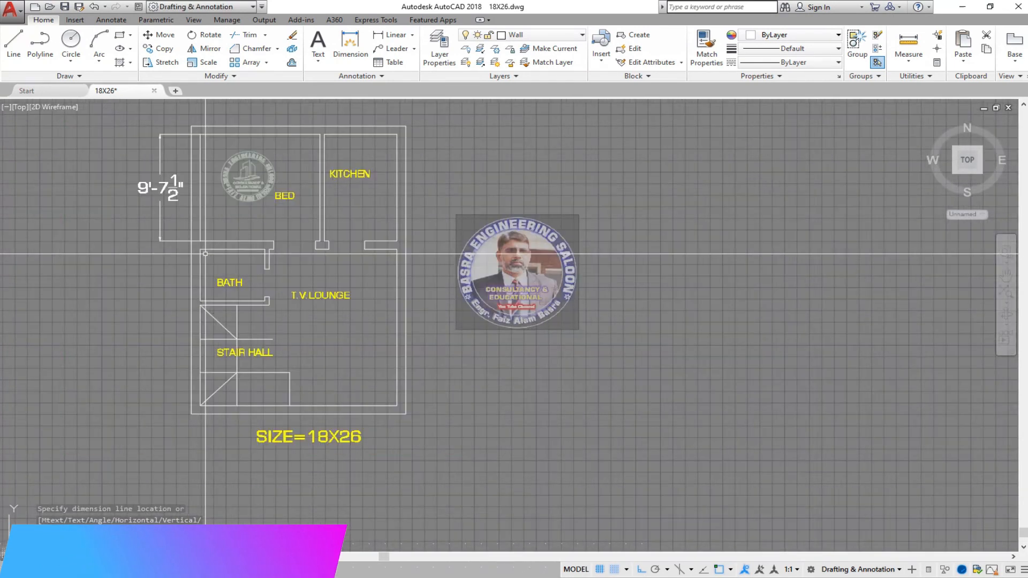
{"action": "scroll", "coordinate": [215, 206], "scroll_direction": "up", "scroll_amount": 2}
{"action": "scroll", "coordinate": [214, 206], "scroll_direction": "down", "scroll_amount": 2}
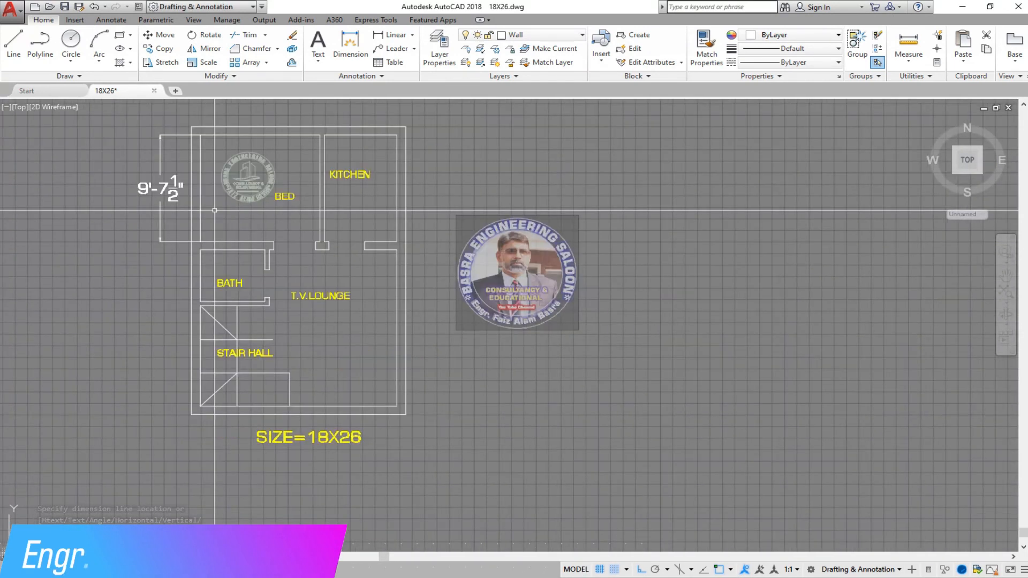
{"action": "scroll", "coordinate": [246, 236], "scroll_direction": "up", "scroll_amount": 2}
{"action": "left_click", "coordinate": [387, 37]}
{"action": "right_click", "coordinate": [187, 291]}
{"action": "left_click", "coordinate": [186, 289]}
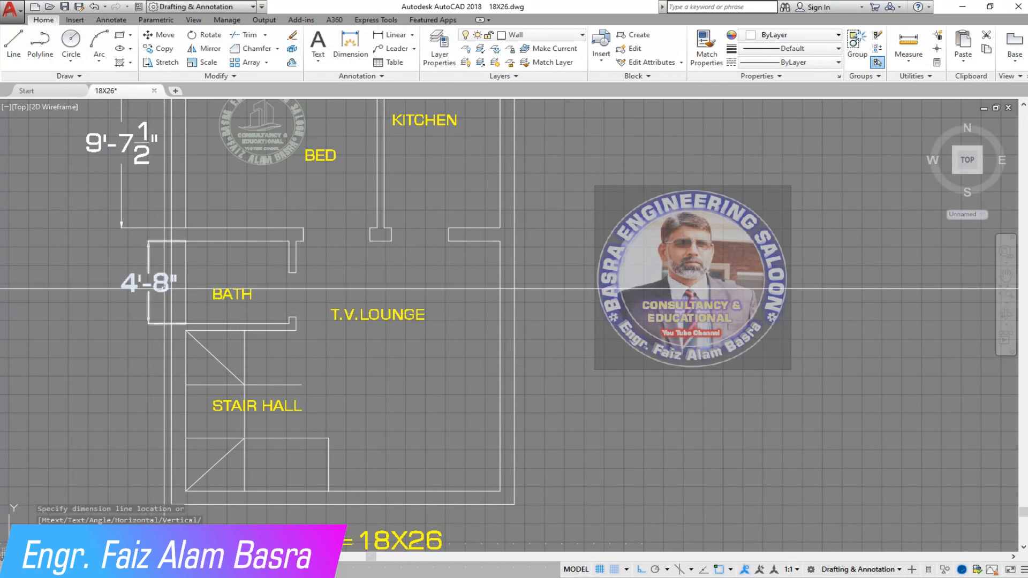
Stretch the bath's walls so the bath becomes 4'-6" deep and the bedroom 9'-9" deep.
{"action": "scroll", "coordinate": [169, 290], "scroll_direction": "up", "scroll_amount": 2}
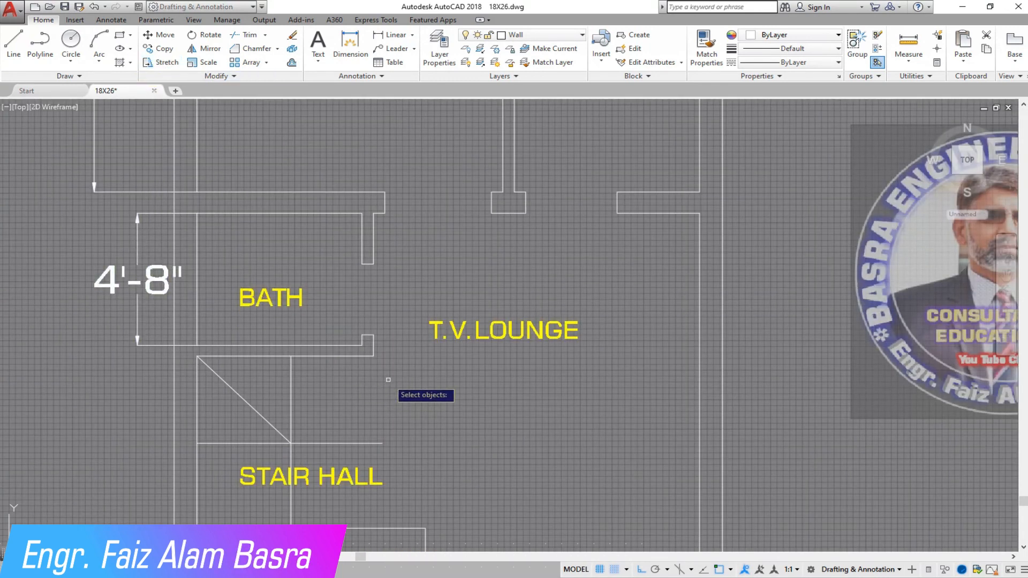
{"action": "left_click", "coordinate": [417, 449]}
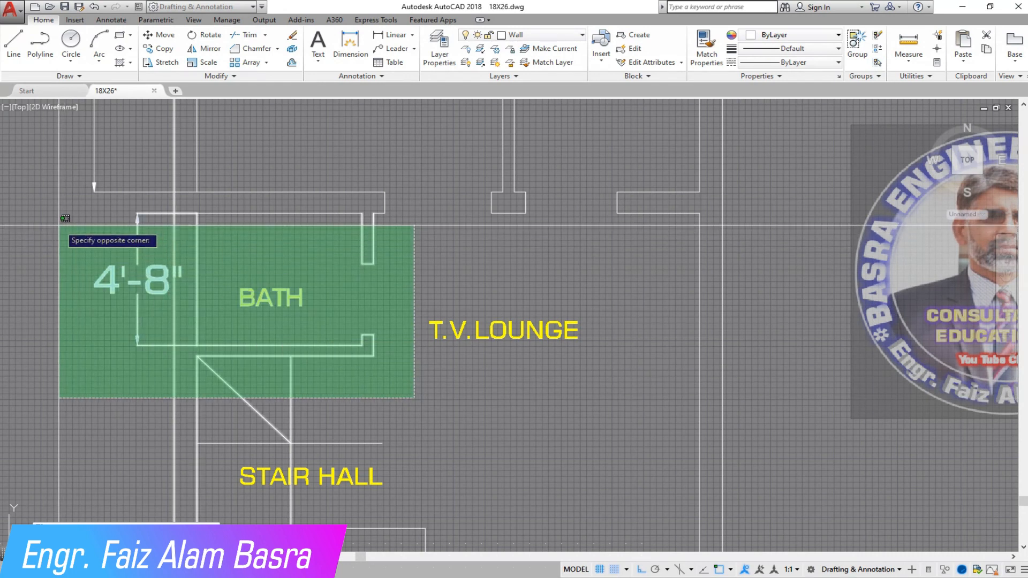
{"action": "left_click", "coordinate": [62, 222]}
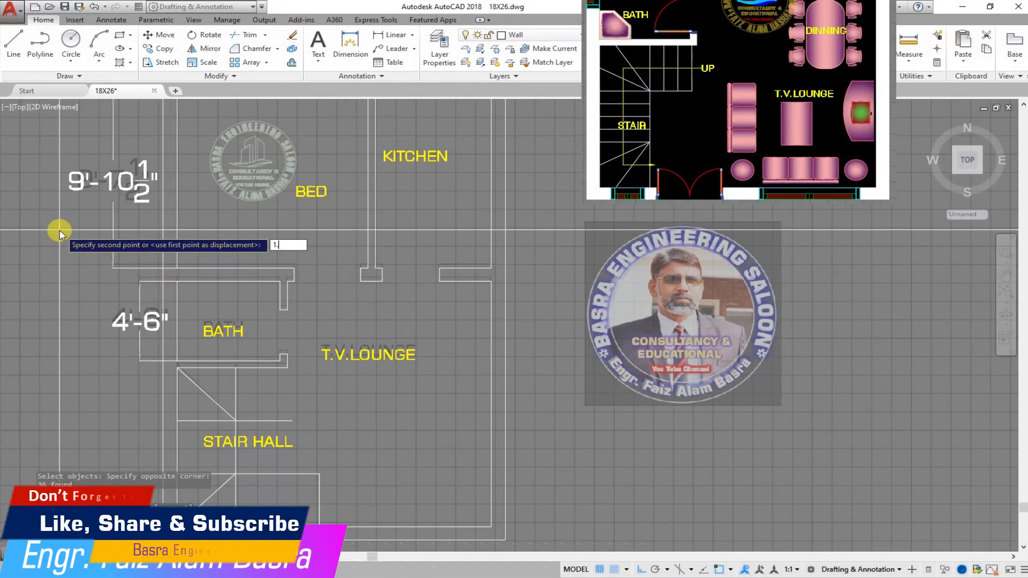
Delete the bedroom and bath depth dimensions outside the left wall.
{"action": "scroll", "coordinate": [136, 182], "scroll_direction": "down", "scroll_amount": 3}
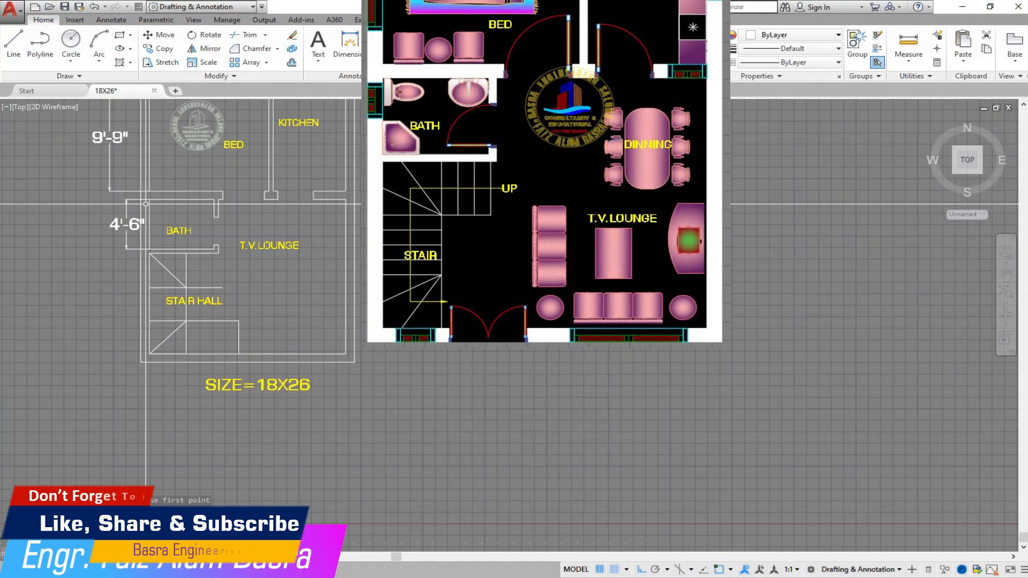
{"action": "scroll", "coordinate": [145, 204], "scroll_direction": "up", "scroll_amount": 3}
{"action": "left_click", "coordinate": [125, 207]}
{"action": "left_click", "coordinate": [120, 179]}
{"action": "key", "text": "Delete"}
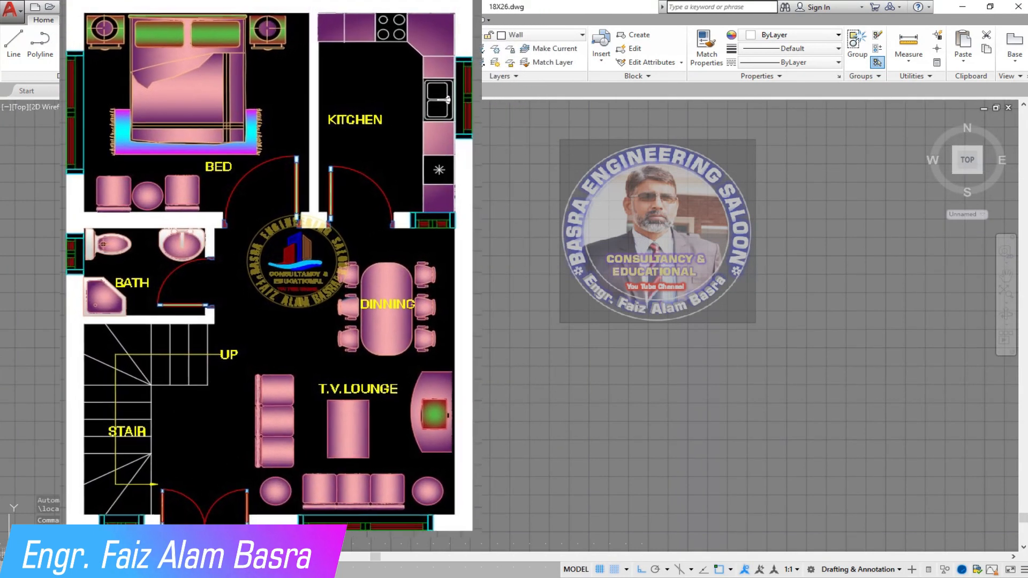
Measure the depth of the lower stair landing with a linear dimension, without placing it.
{"action": "scroll", "coordinate": [182, 352], "scroll_direction": "down", "scroll_amount": 2}
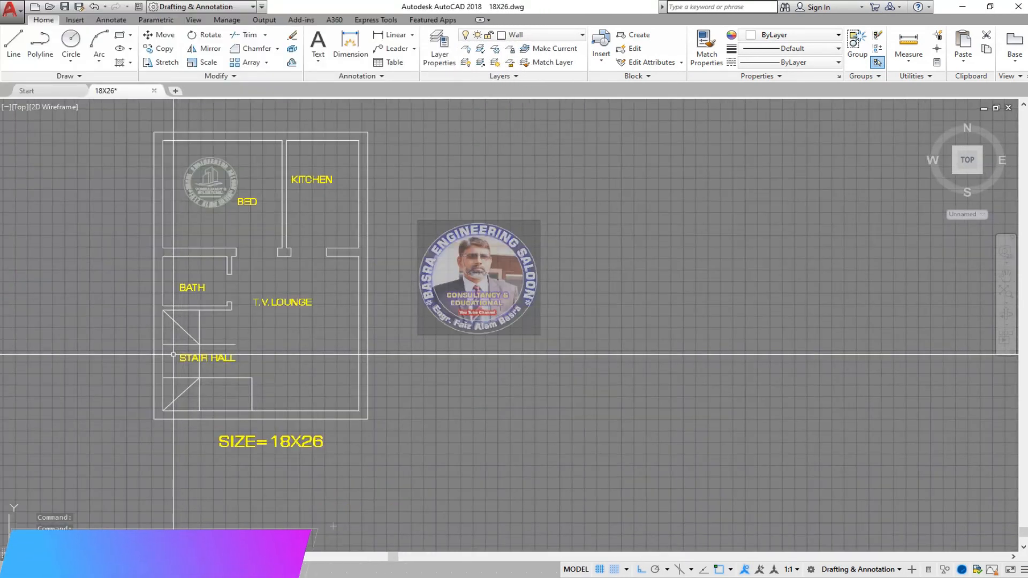
{"action": "scroll", "coordinate": [173, 355], "scroll_direction": "up", "scroll_amount": 5}
{"action": "scroll", "coordinate": [200, 289], "scroll_direction": "down", "scroll_amount": 3}
{"action": "scroll", "coordinate": [187, 395], "scroll_direction": "up", "scroll_amount": 3}
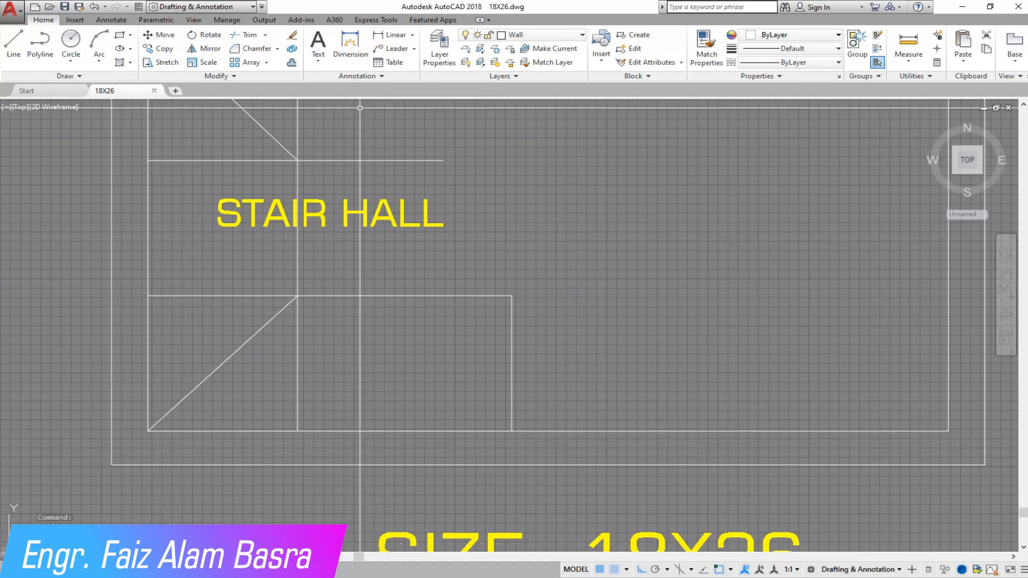
{"action": "left_click", "coordinate": [392, 36]}
{"action": "left_click", "coordinate": [297, 430]}
{"action": "left_click", "coordinate": [298, 296]}
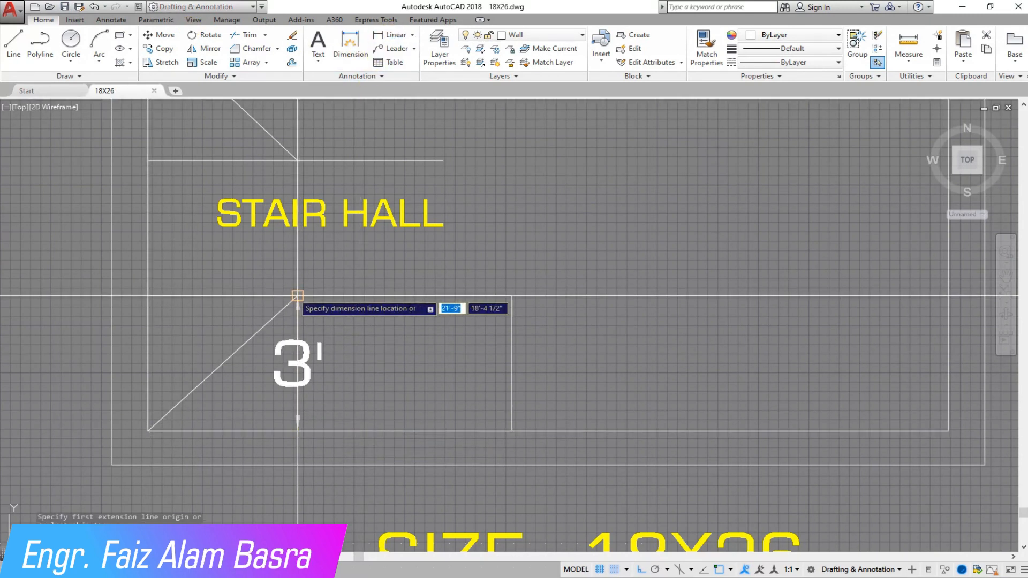
{"action": "key", "text": "Escape"}
Delete all the existing landing, diagonal and flight lines of the stair hall, keeping the room walls and label.
{"action": "left_click", "coordinate": [546, 362]}
{"action": "left_click", "coordinate": [254, 132]}
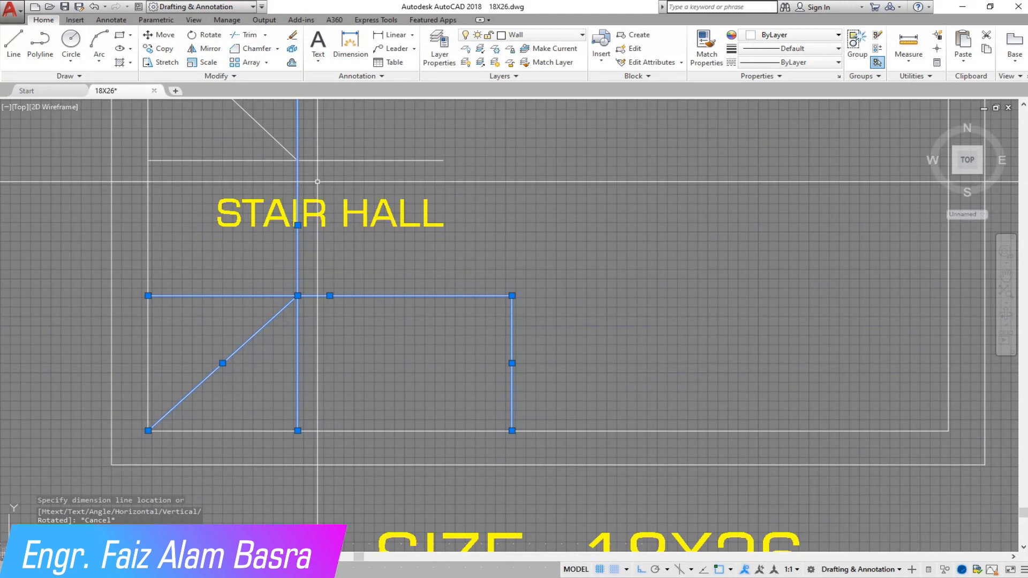
{"action": "key", "text": "Delete"}
{"action": "scroll", "coordinate": [185, 359], "scroll_direction": "up", "scroll_amount": 4}
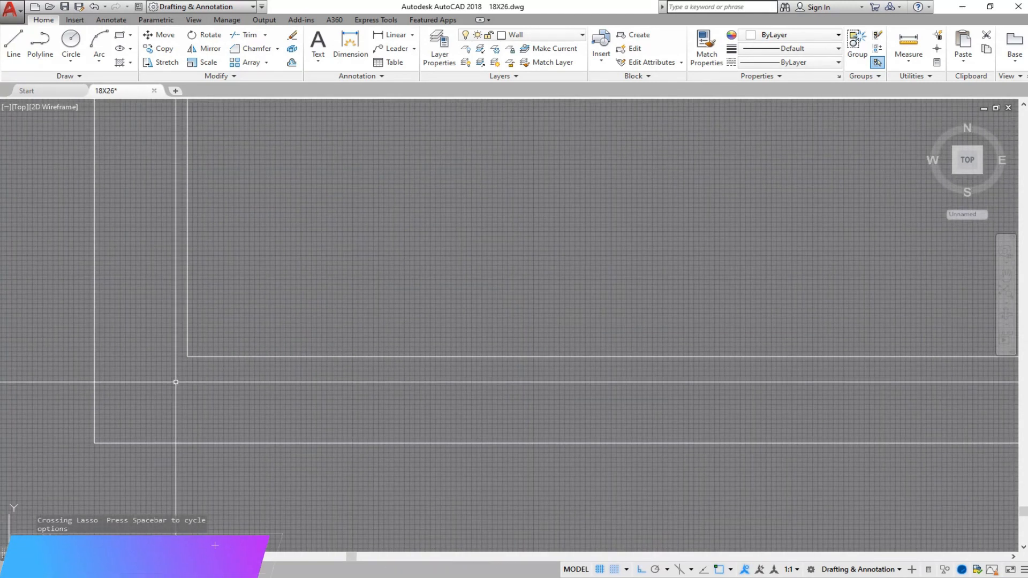
{"action": "left_click", "coordinate": [257, 49]}
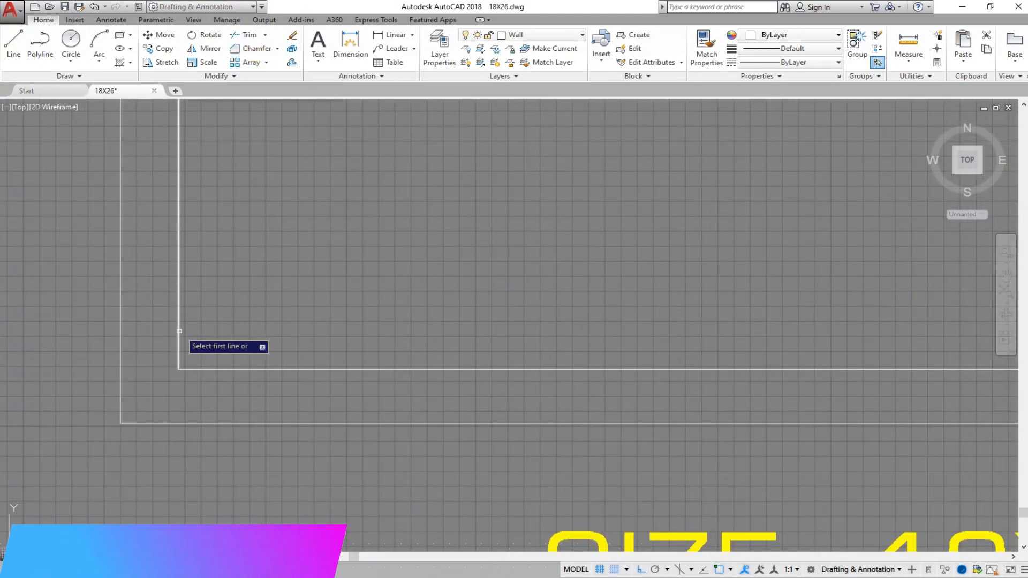
{"action": "scroll", "coordinate": [196, 367], "scroll_direction": "down", "scroll_amount": 5}
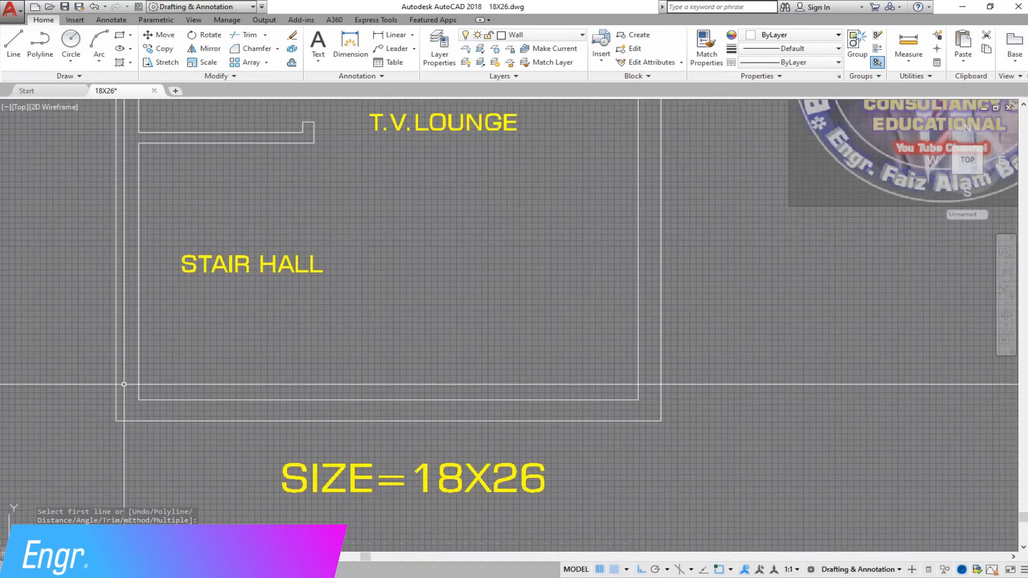
Move the STAIR HALL label right, out of the stair area and below the T.V.LOUNGE label.
{"action": "scroll", "coordinate": [171, 274], "scroll_direction": "up", "scroll_amount": 4}
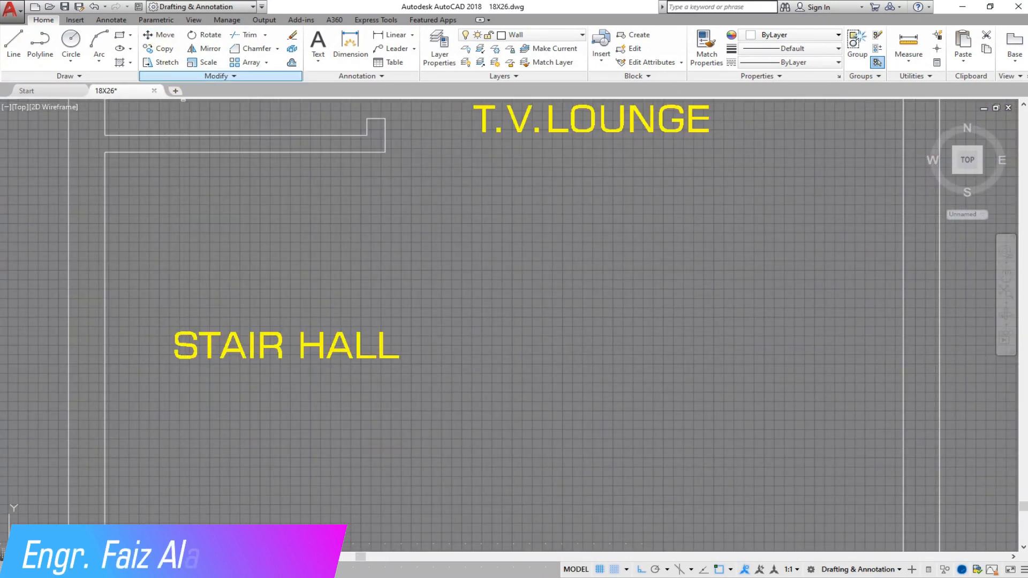
{"action": "key", "text": "Return"}
{"action": "left_click", "coordinate": [220, 307]}
{"action": "left_click", "coordinate": [546, 305]}
{"action": "scroll", "coordinate": [237, 216], "scroll_direction": "down", "scroll_amount": 2}
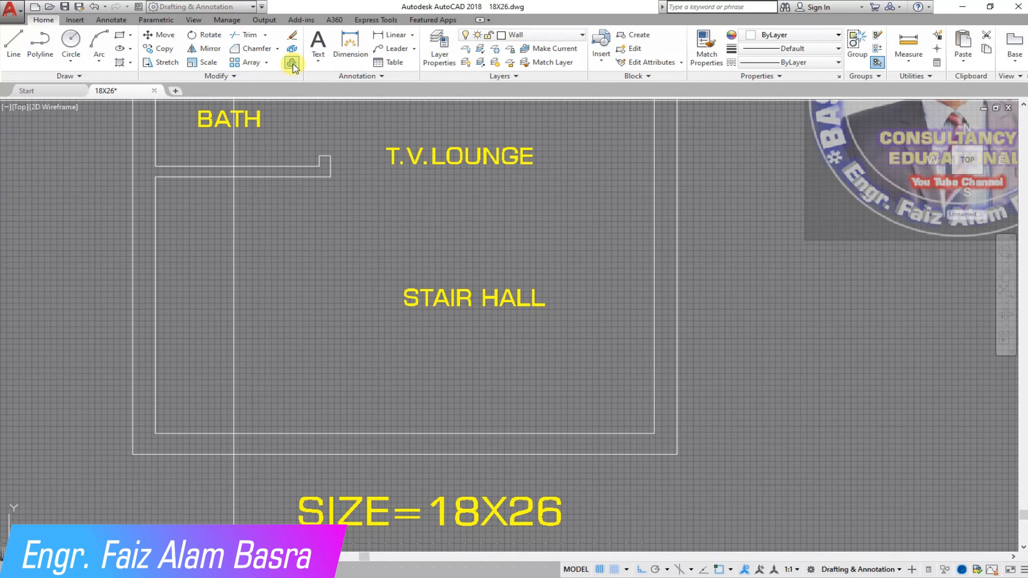
Offset the stair area's left, upper and lower inner wall lines inward to outline the stair width and both landings.
{"action": "left_click", "coordinate": [156, 266]}
{"action": "left_click", "coordinate": [261, 195]}
{"action": "left_click", "coordinate": [233, 176]}
{"action": "left_click", "coordinate": [229, 273]}
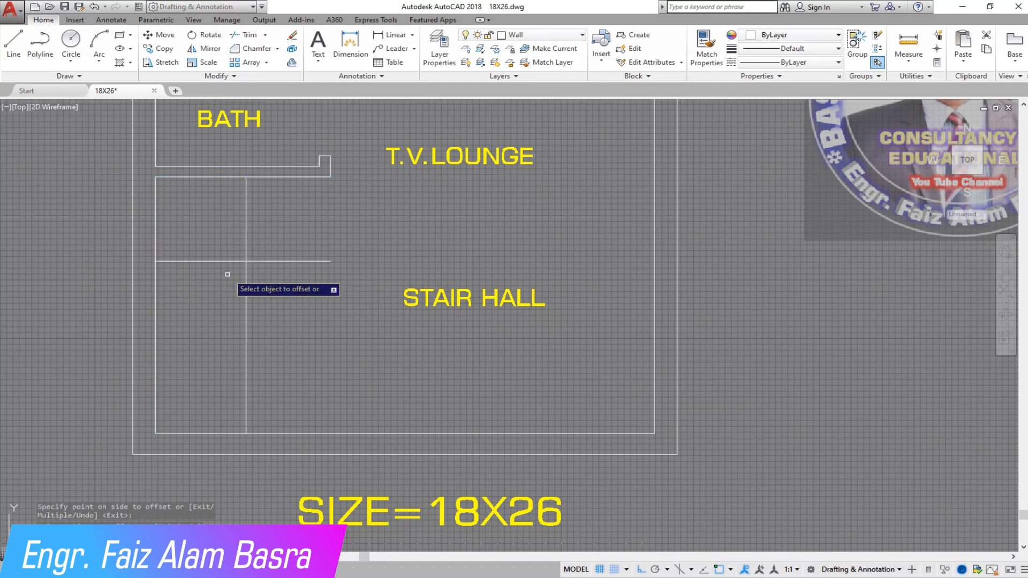
{"action": "left_click", "coordinate": [272, 431]}
{"action": "left_click", "coordinate": [272, 367]}
{"action": "right_click", "coordinate": [281, 319]}
{"action": "left_click", "coordinate": [300, 322]}
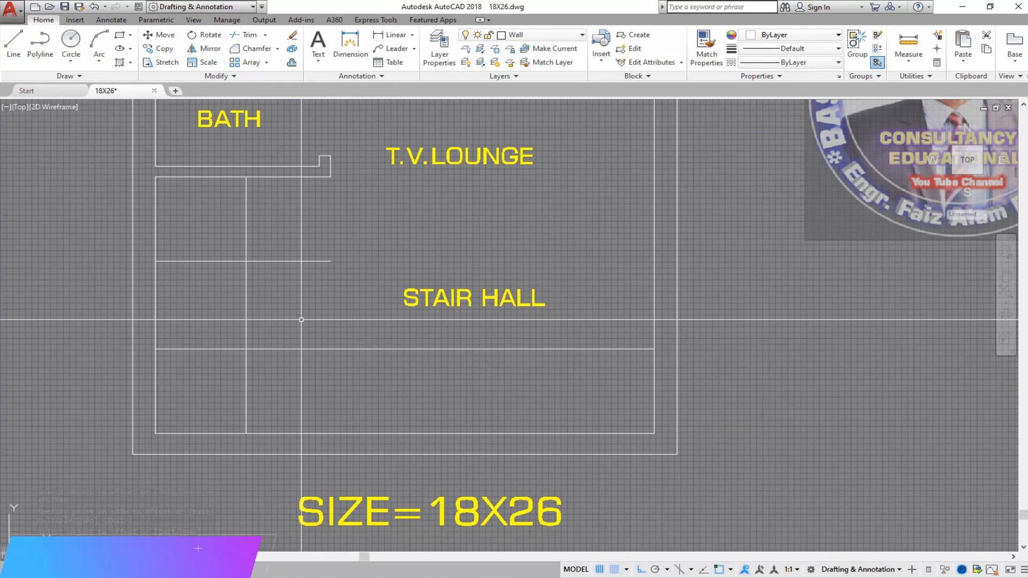
Offset the lower landing line upward three times at equal spacing to form the stair tread lines.
{"action": "key", "text": "Return"}
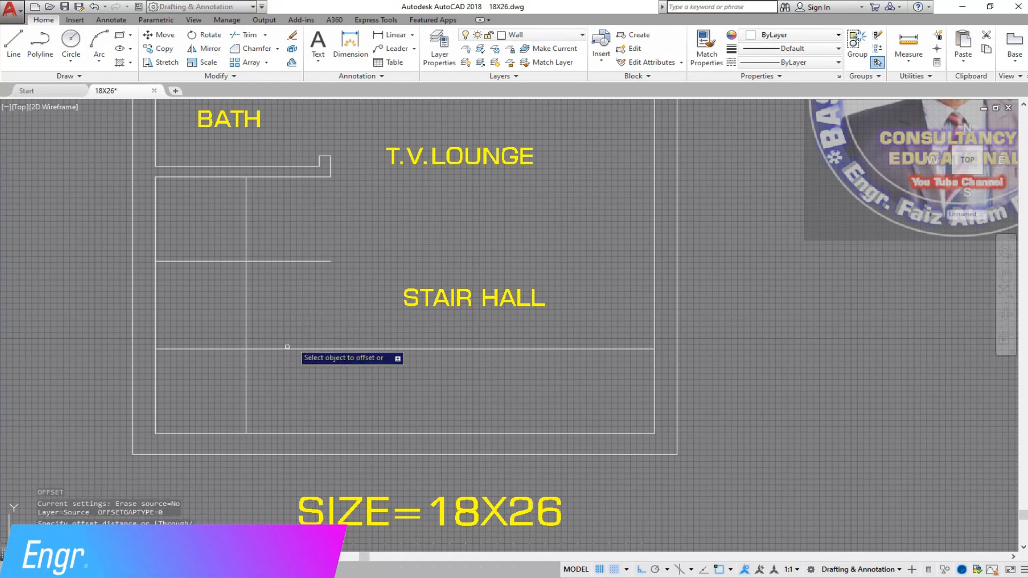
{"action": "left_click", "coordinate": [258, 350]}
{"action": "left_click", "coordinate": [260, 325]}
{"action": "left_click", "coordinate": [264, 326]}
{"action": "left_click", "coordinate": [269, 305]}
{"action": "left_click", "coordinate": [270, 302]}
{"action": "left_click", "coordinate": [272, 278]}
Dimension the gap between the top tread line and the upper landing line beside the stairs.
{"action": "scroll", "coordinate": [250, 262], "scroll_direction": "up", "scroll_amount": 2}
{"action": "scroll", "coordinate": [266, 350], "scroll_direction": "down", "scroll_amount": 1}
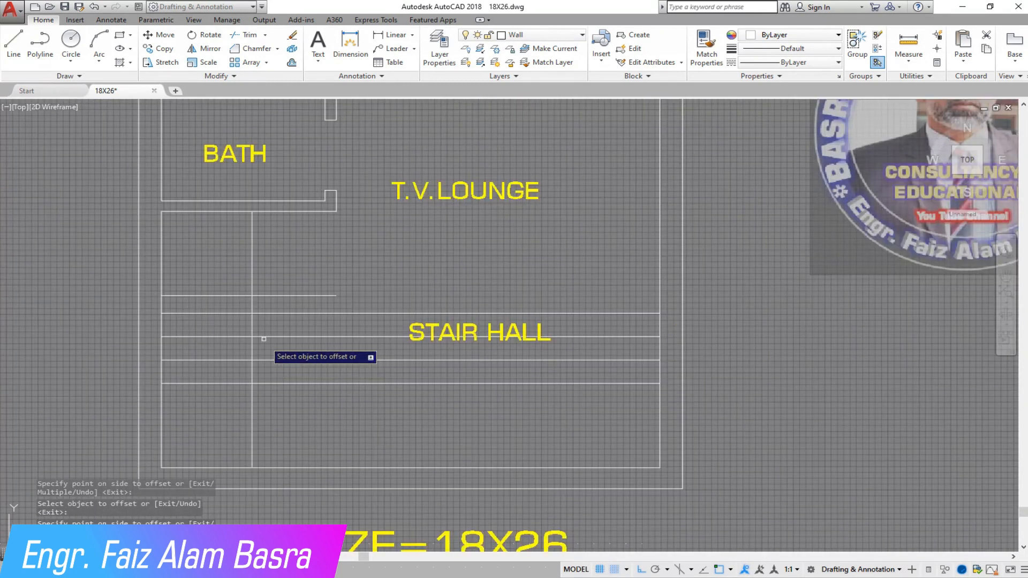
{"action": "scroll", "coordinate": [242, 274], "scroll_direction": "up", "scroll_amount": 2}
{"action": "right_click", "coordinate": [234, 274]}
{"action": "left_click", "coordinate": [243, 284]}
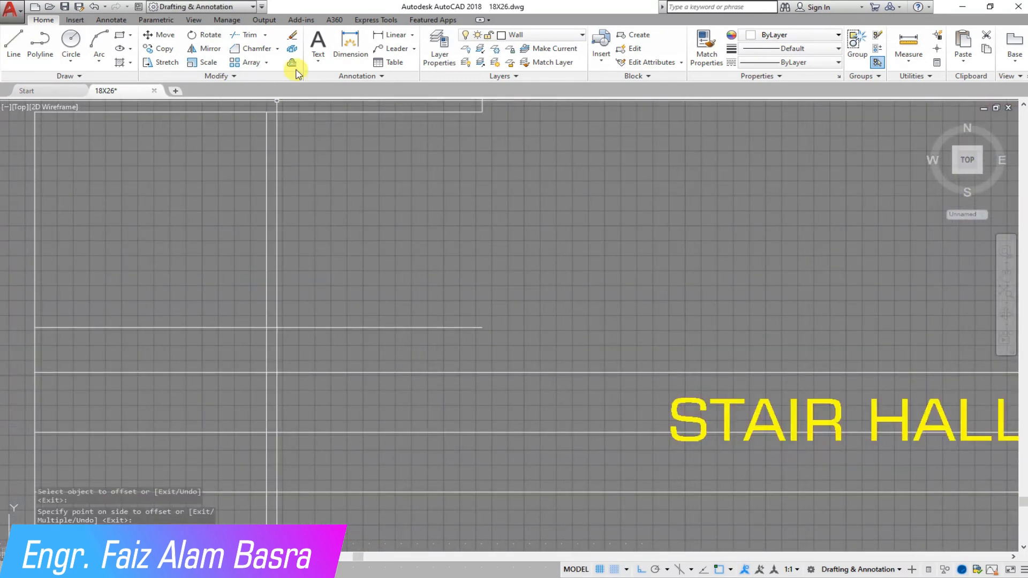
{"action": "left_click", "coordinate": [384, 38]}
{"action": "left_click", "coordinate": [266, 372]}
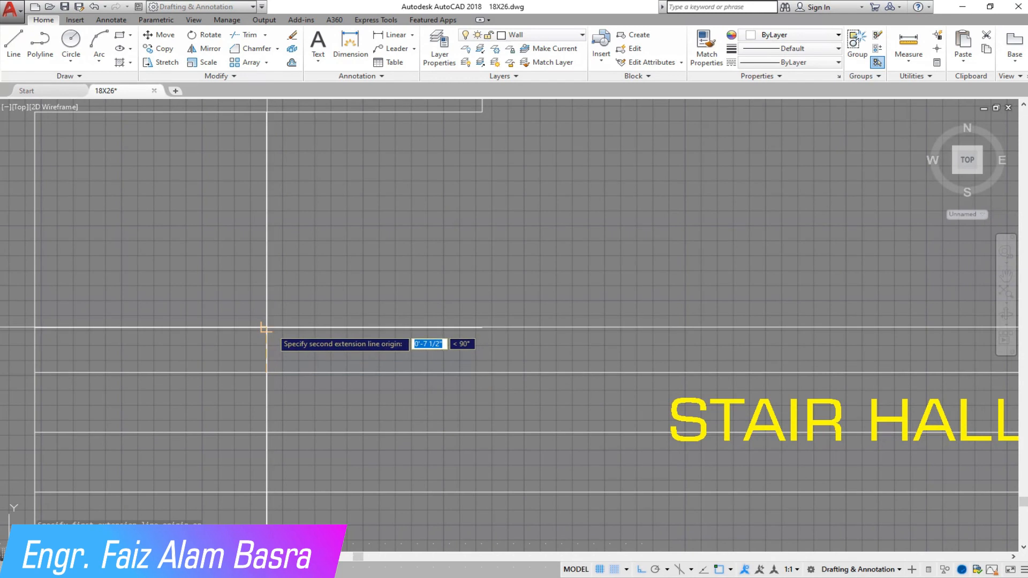
{"action": "left_click", "coordinate": [266, 329]}
{"action": "scroll", "coordinate": [174, 364], "scroll_direction": "down", "scroll_amount": 3}
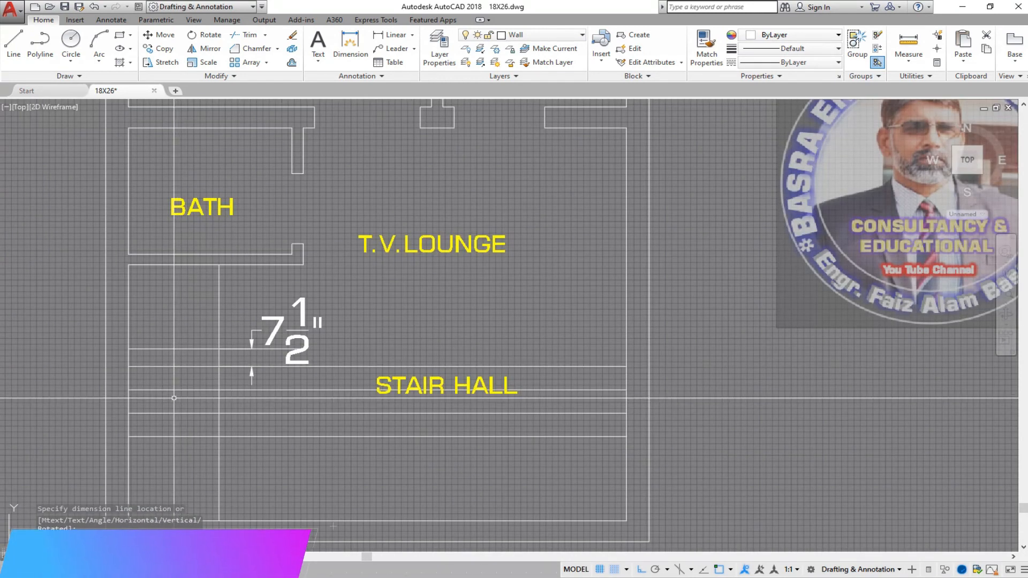
Stretch the bath's lower wall and the upper landing line upward by 1.5", including the BATH and T.V.LOUNGE labels.
{"action": "scroll", "coordinate": [167, 443], "scroll_direction": "down", "scroll_amount": 2}
{"action": "scroll", "coordinate": [141, 338], "scroll_direction": "up", "scroll_amount": 2}
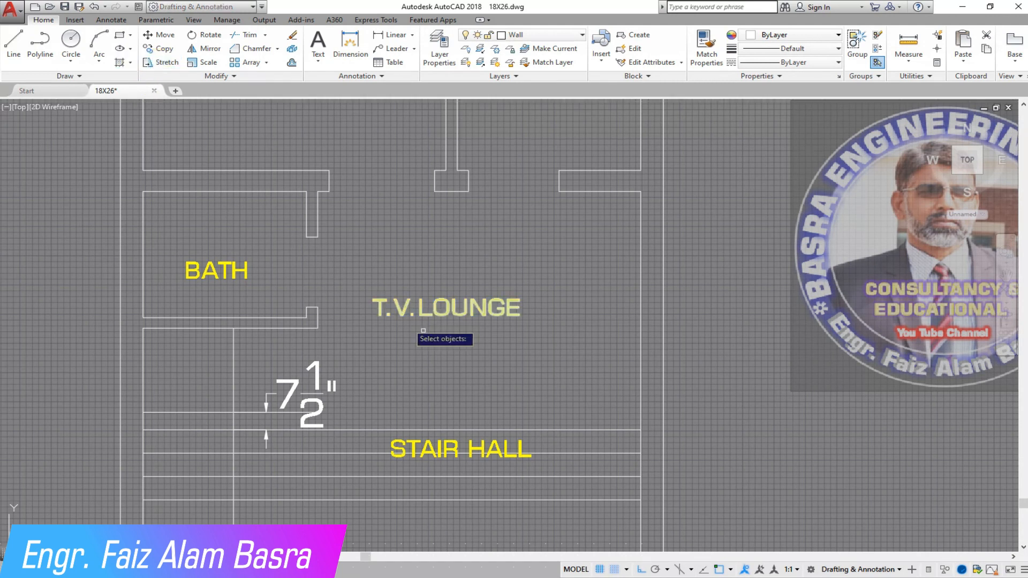
{"action": "left_click", "coordinate": [693, 402]}
{"action": "left_click", "coordinate": [731, 394]}
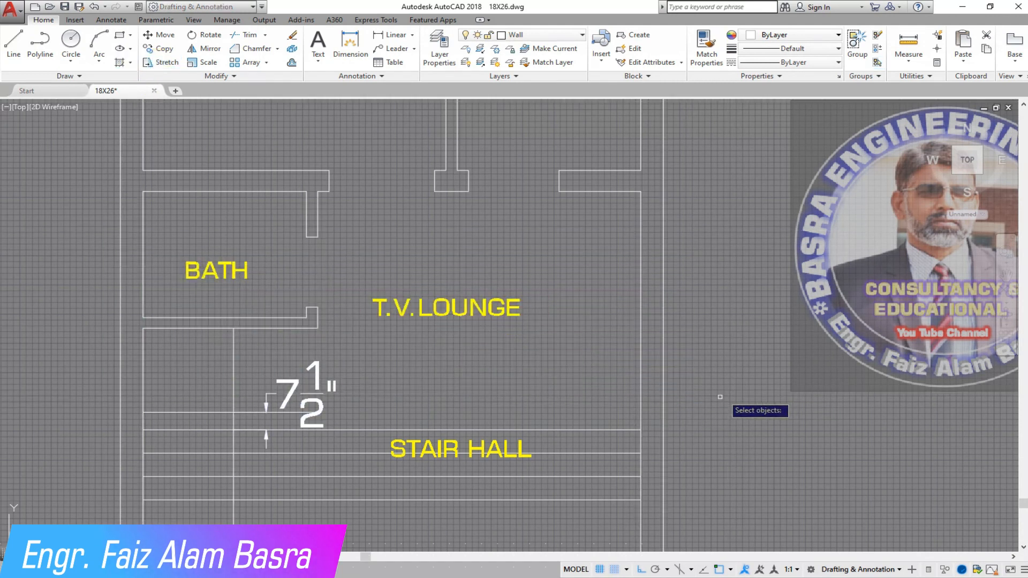
{"action": "left_click", "coordinate": [681, 418]}
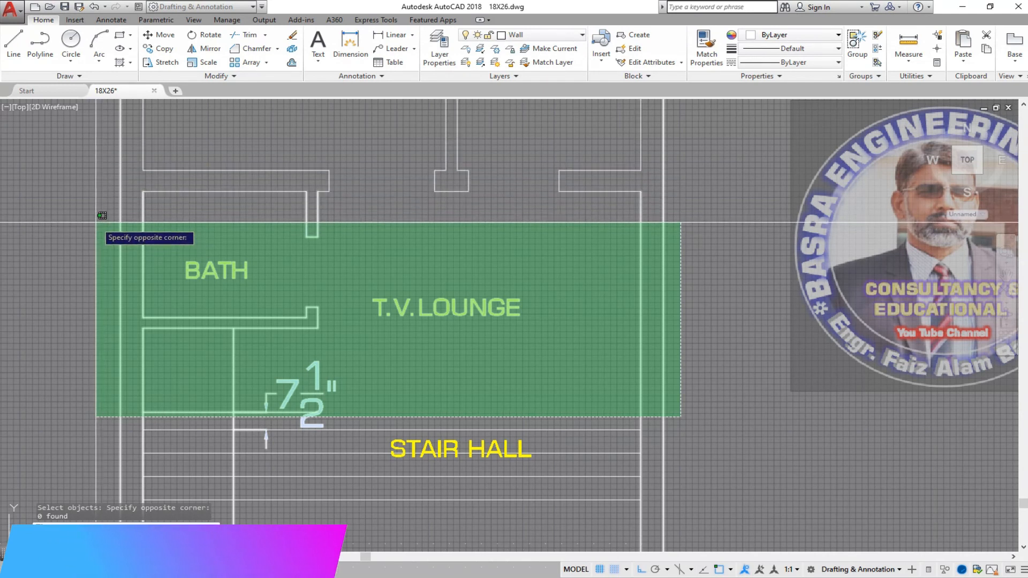
{"action": "left_click", "coordinate": [99, 209]}
{"action": "key", "text": "Return"}
{"action": "left_click", "coordinate": [353, 347]}
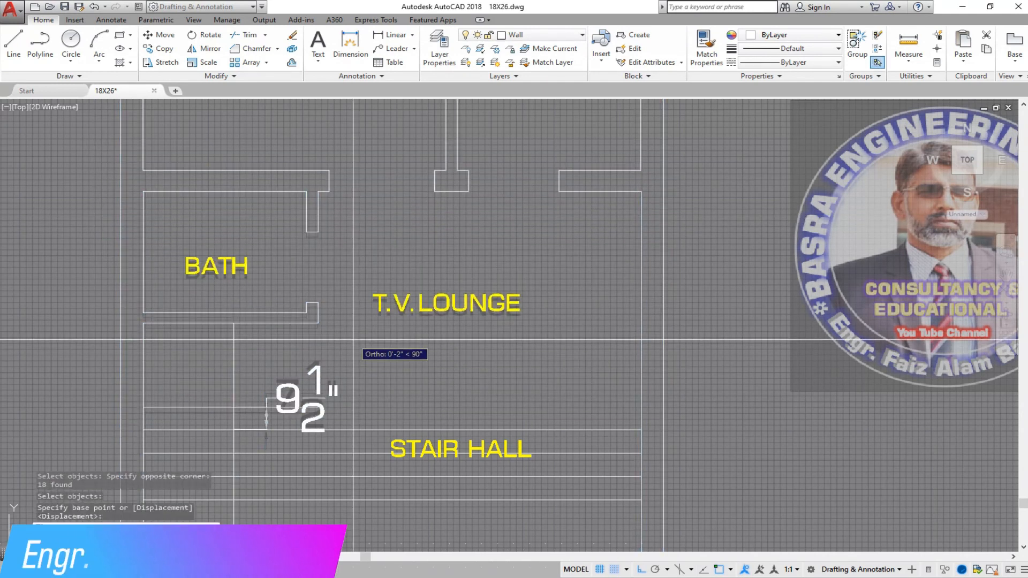
{"action": "key", "text": "Return"}
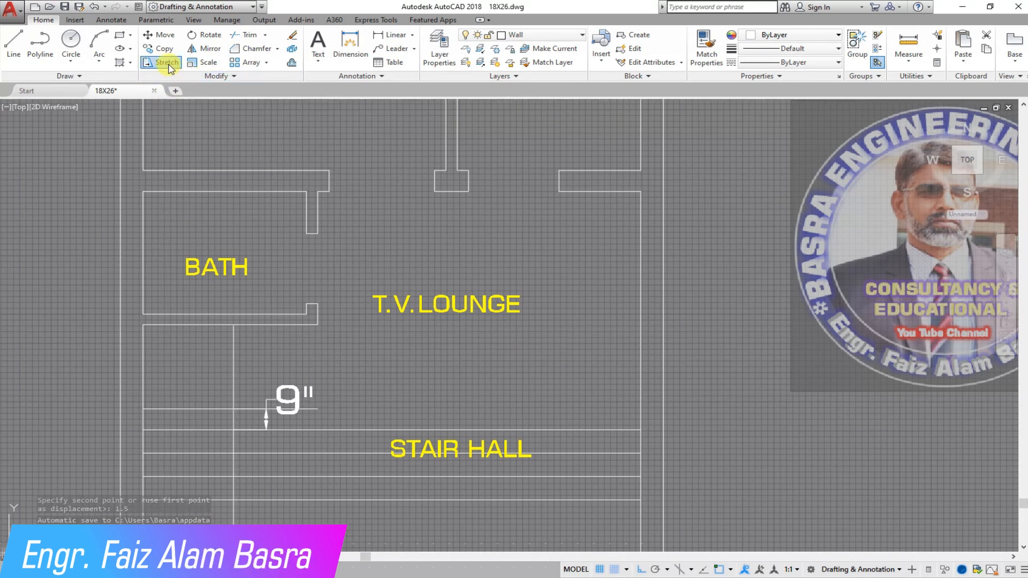
Stretch the same bath wall, landing line and labels upward by another 1" to make the tread gap 10".
{"action": "left_click", "coordinate": [701, 411]}
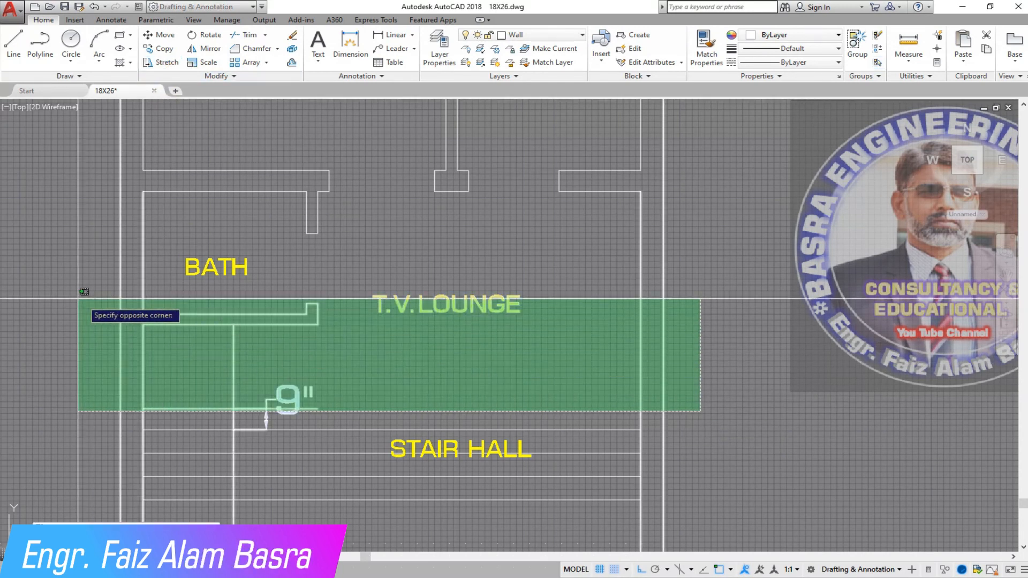
{"action": "left_click", "coordinate": [59, 215]}
{"action": "key", "text": "Return"}
{"action": "left_click", "coordinate": [76, 277]}
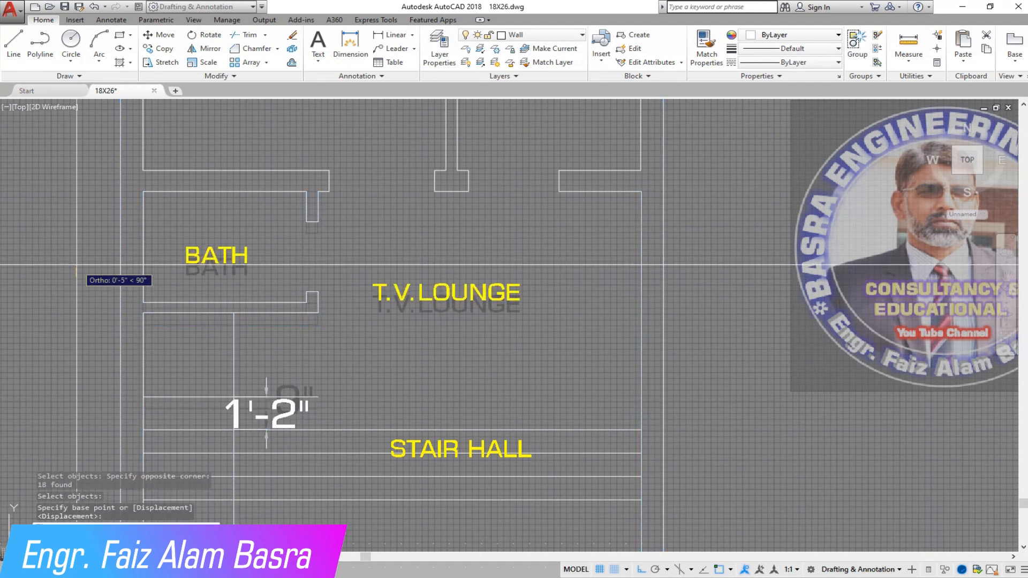
{"action": "type", "text": "1"}
{"action": "key", "text": "Return"}
Measure the bath's inside depth along its left wall with a linear dimension.
{"action": "scroll", "coordinate": [267, 458], "scroll_direction": "up", "scroll_amount": 1}
{"action": "scroll", "coordinate": [223, 356], "scroll_direction": "down", "scroll_amount": 1}
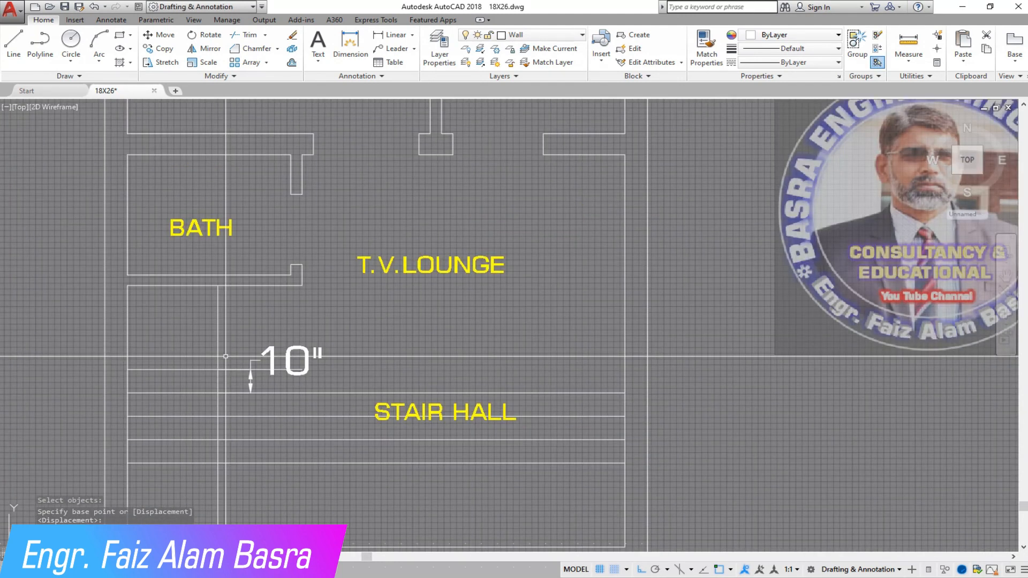
{"action": "left_click", "coordinate": [128, 186]}
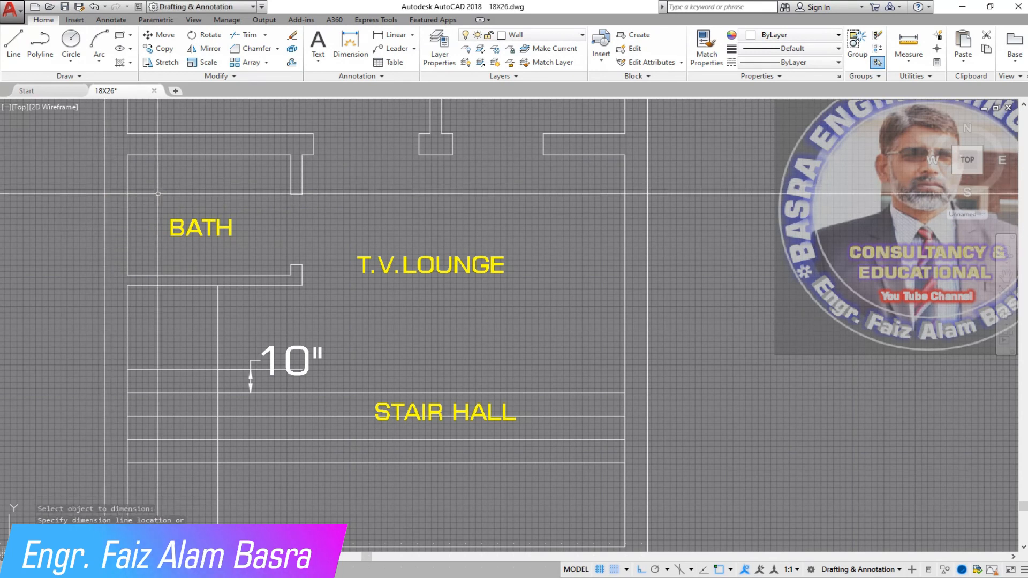
Trim the three tread lines between the two landings where they pass the stair's vertical edge line.
{"action": "scroll", "coordinate": [337, 283], "scroll_direction": "down", "scroll_amount": 2}
{"action": "scroll", "coordinate": [356, 300], "scroll_direction": "up", "scroll_amount": 1}
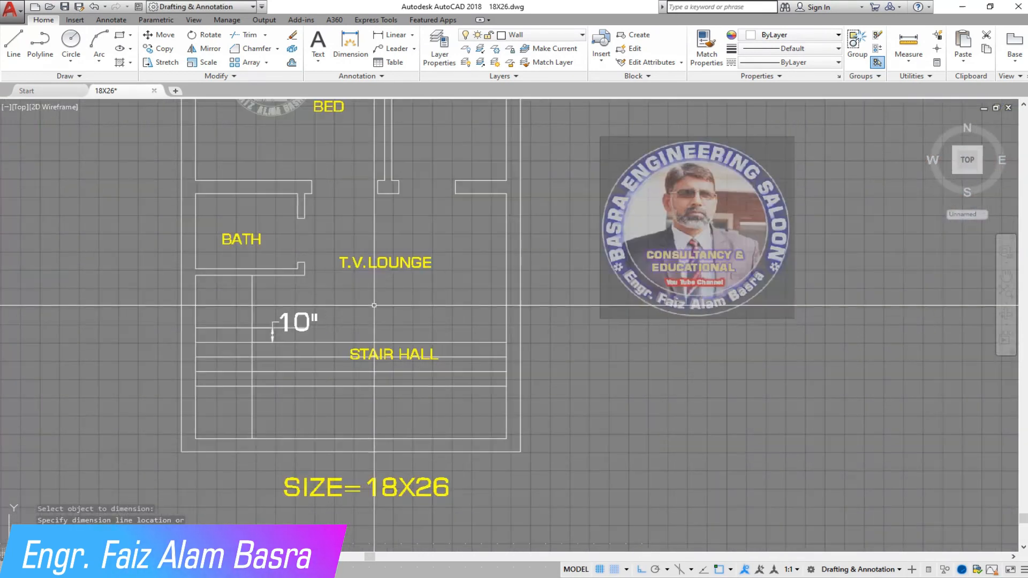
{"action": "left_click", "coordinate": [234, 38]}
{"action": "key", "text": "Return"}
{"action": "scroll", "coordinate": [283, 377], "scroll_direction": "up", "scroll_amount": 2}
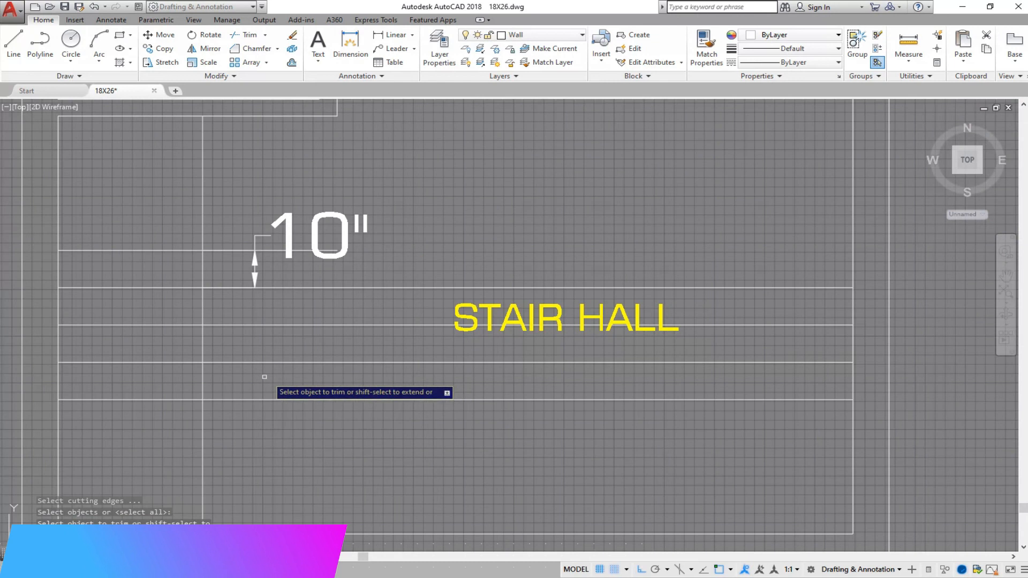
{"action": "left_click", "coordinate": [253, 375]}
{"action": "left_click", "coordinate": [220, 275]}
{"action": "left_click", "coordinate": [235, 304]}
{"action": "left_click", "coordinate": [225, 282]}
{"action": "right_click", "coordinate": [273, 312]}
{"action": "left_click", "coordinate": [300, 321]}
Erase the tread gap dimension and the leftover tread line pieces beside the stair's edge line.
{"action": "left_click", "coordinate": [290, 301]}
{"action": "left_click", "coordinate": [240, 271]}
{"action": "left_click", "coordinate": [292, 35]}
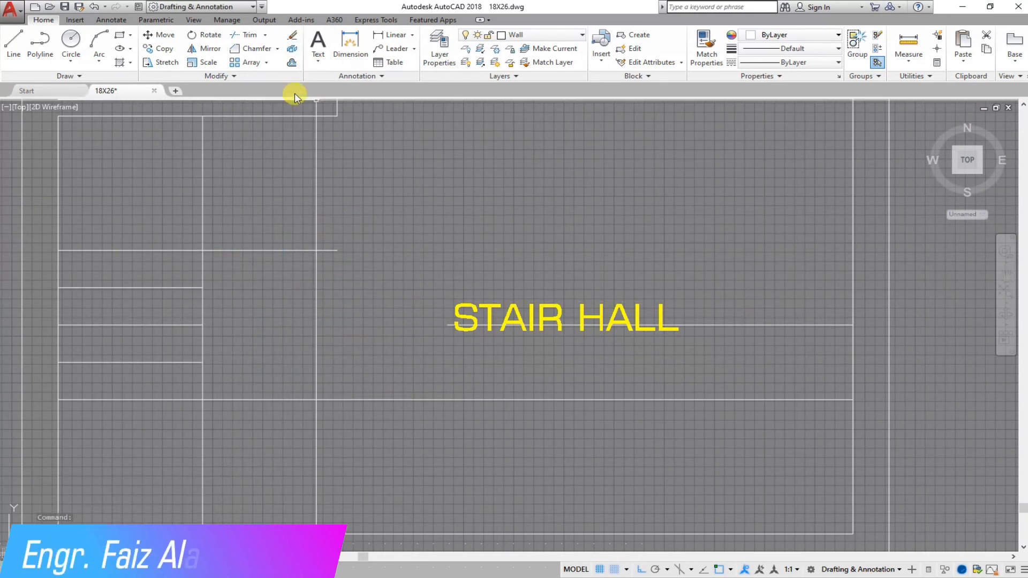
Offset the stair's vertical edge line four times toward the stair hall to form evenly spaced tread lines.
{"action": "scroll", "coordinate": [271, 249], "scroll_direction": "down", "scroll_amount": 2}
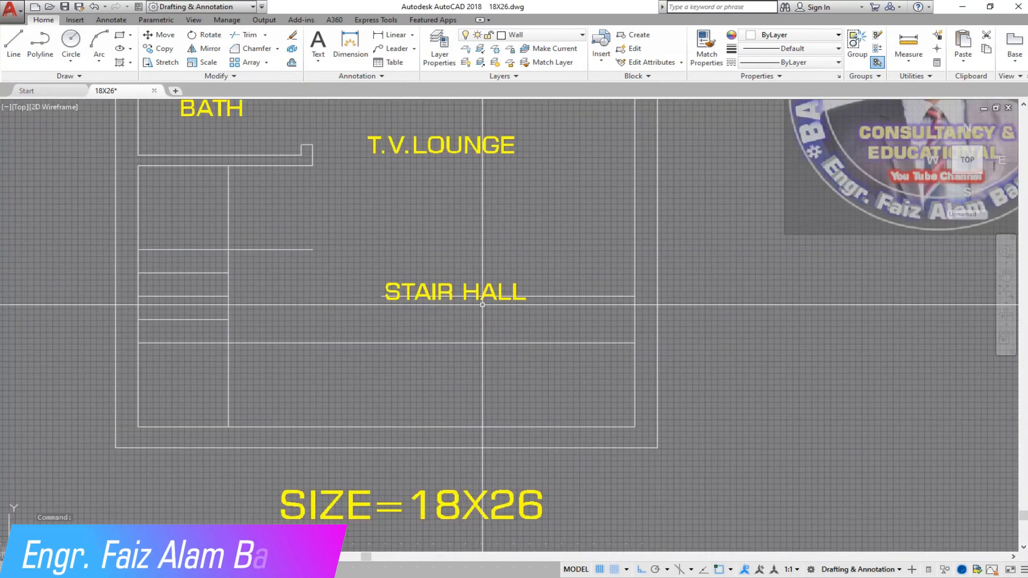
{"action": "left_click", "coordinate": [292, 64]}
{"action": "key", "text": "Return"}
{"action": "left_click", "coordinate": [229, 229]}
{"action": "left_click", "coordinate": [239, 227]}
{"action": "left_click", "coordinate": [253, 228]}
{"action": "left_click", "coordinate": [302, 225]}
{"action": "left_click", "coordinate": [278, 226]}
{"action": "left_click", "coordinate": [334, 226]}
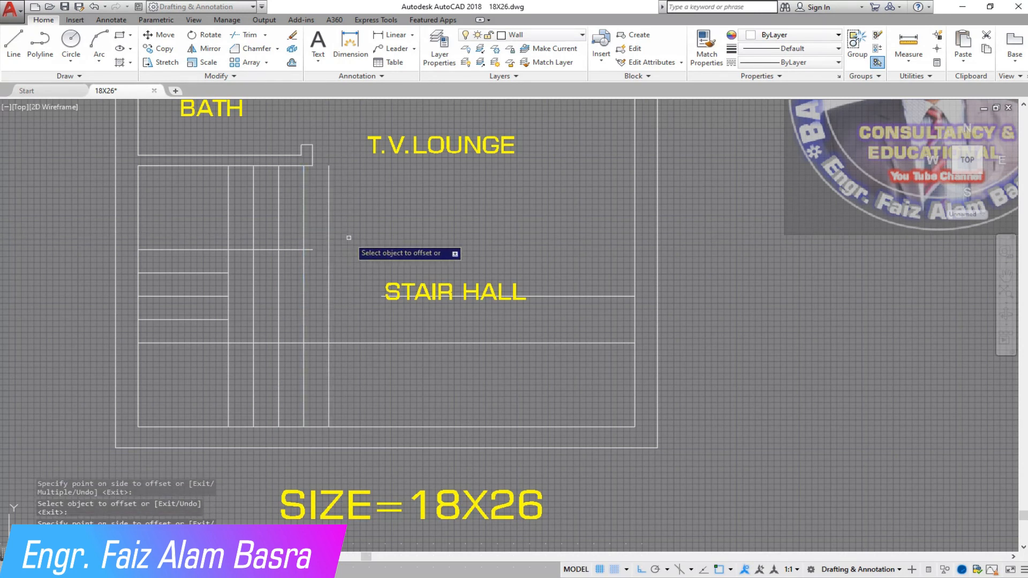
End the offset and erase the leftover tread line running through the STAIR HALL label.
{"action": "scroll", "coordinate": [230, 295], "scroll_direction": "down", "scroll_amount": 3}
{"action": "scroll", "coordinate": [322, 231], "scroll_direction": "up", "scroll_amount": 3}
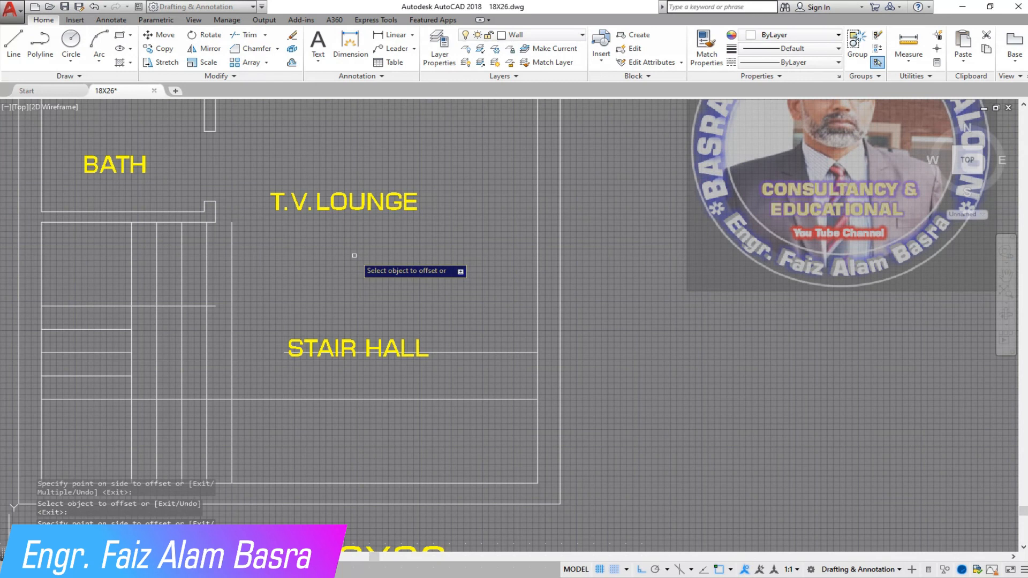
{"action": "scroll", "coordinate": [339, 255], "scroll_direction": "down", "scroll_amount": 2}
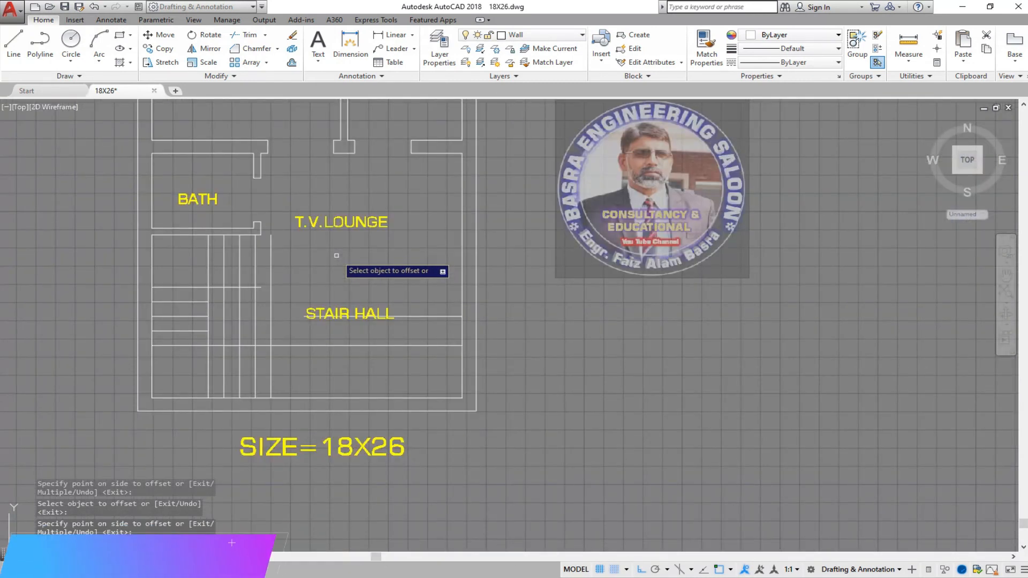
{"action": "scroll", "coordinate": [381, 376], "scroll_direction": "up", "scroll_amount": 2}
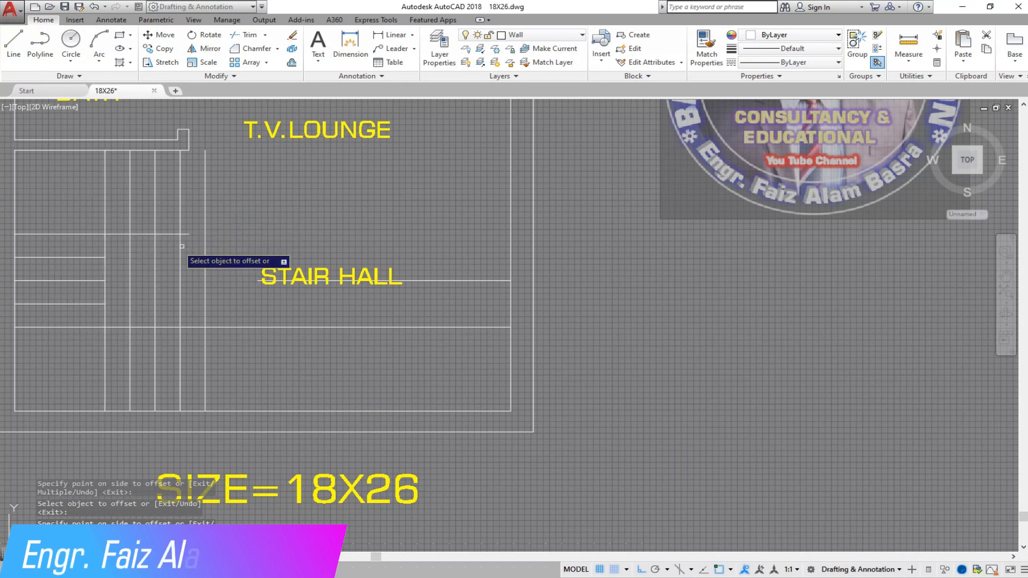
{"action": "right_click", "coordinate": [234, 242]}
{"action": "left_click", "coordinate": [250, 249]}
{"action": "left_click", "coordinate": [463, 280]}
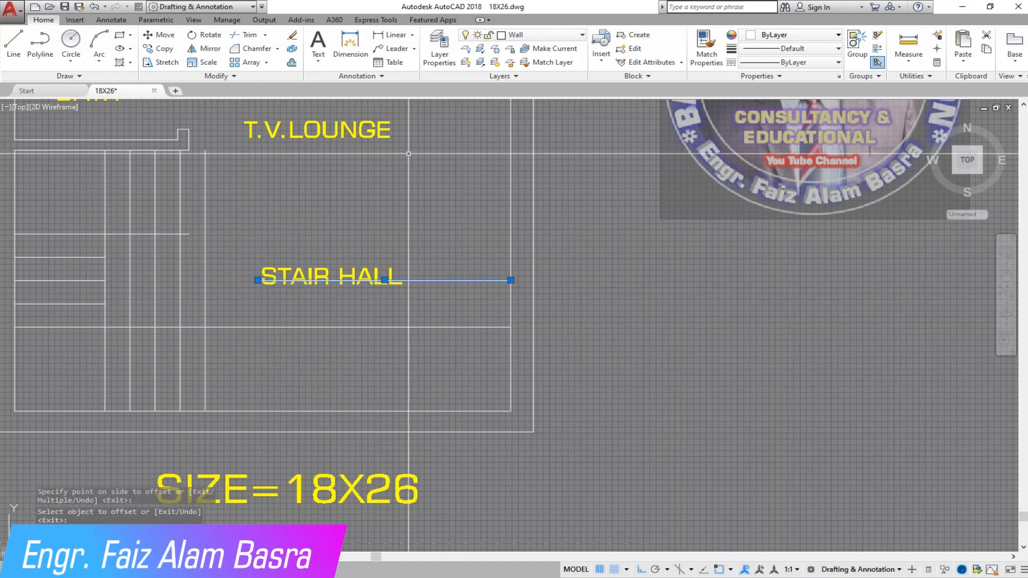
{"action": "left_click", "coordinate": [292, 38]}
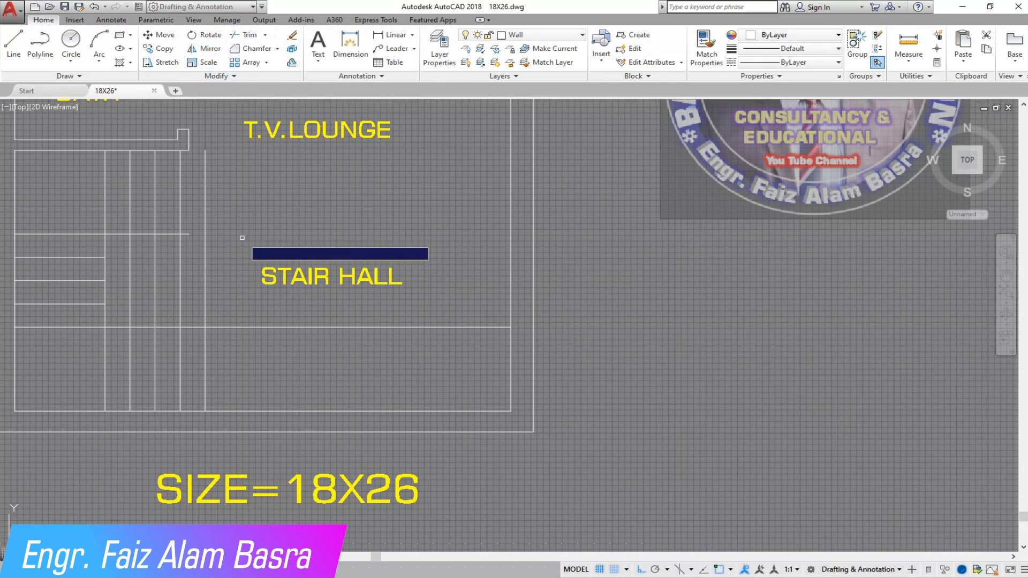
Trim the lower landing line between the last two vertical lines, then erase its remainder and the outermost vertical line.
{"action": "left_click", "coordinate": [189, 327]}
{"action": "right_click", "coordinate": [226, 272]}
{"action": "left_click", "coordinate": [240, 279]}
{"action": "left_click", "coordinate": [234, 343]}
{"action": "left_click", "coordinate": [199, 303]}
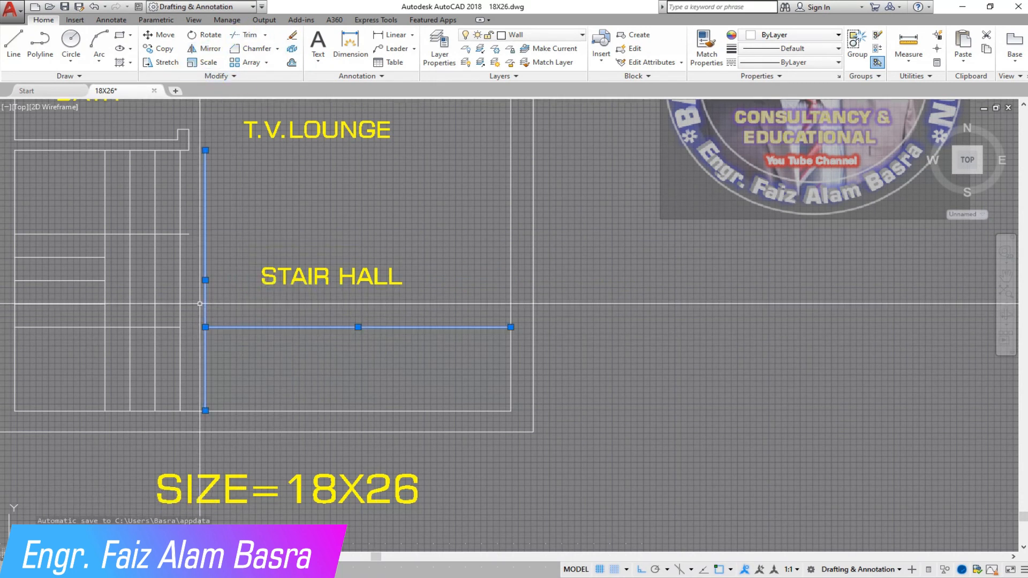
{"action": "left_click", "coordinate": [292, 37]}
Trim the vertical tread lines between the upper and lower landing lines and the upper line's overhang past the last tread.
{"action": "left_click", "coordinate": [244, 36]}
{"action": "right_click", "coordinate": [233, 195]}
{"action": "left_click", "coordinate": [190, 291]}
{"action": "left_click", "coordinate": [126, 261]}
{"action": "left_click", "coordinate": [193, 241]}
{"action": "left_click", "coordinate": [187, 226]}
{"action": "right_click", "coordinate": [191, 278]}
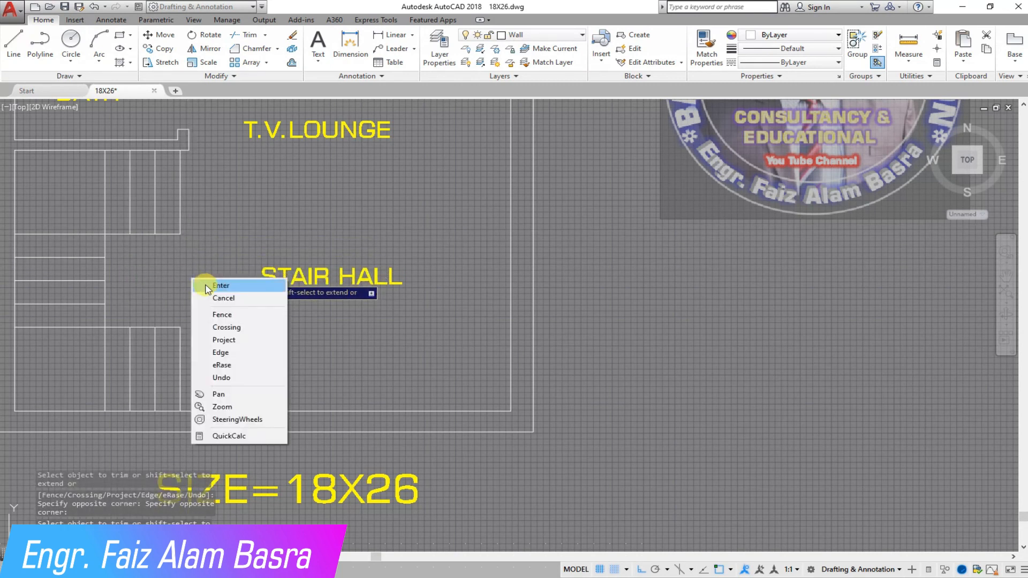
{"action": "left_click", "coordinate": [208, 288]}
Draw a diagonal winder line from the upper landing's inner corner across its top edge, with ortho off.
{"action": "scroll", "coordinate": [375, 379], "scroll_direction": "down", "scroll_amount": 2}
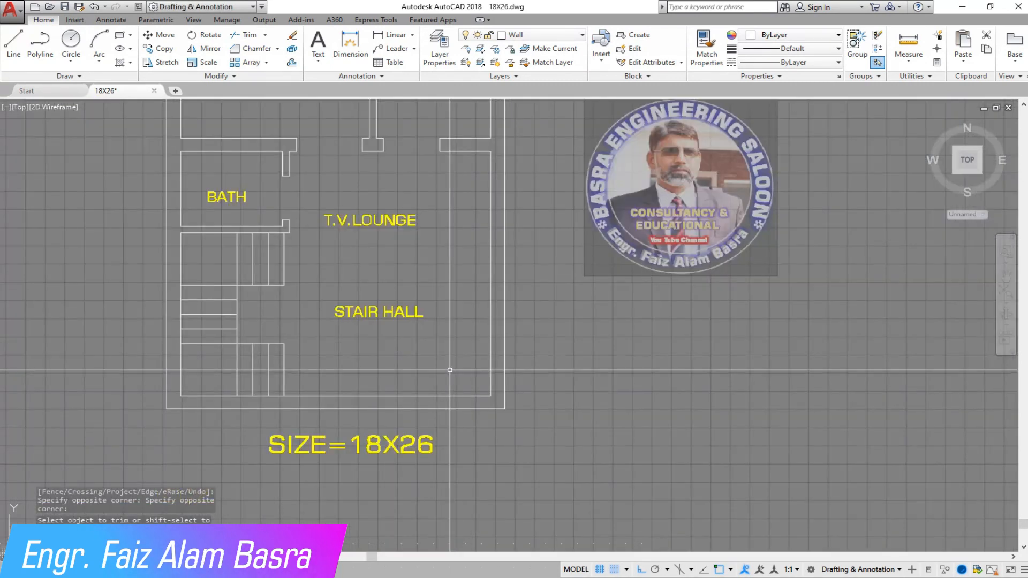
{"action": "scroll", "coordinate": [240, 341], "scroll_direction": "up", "scroll_amount": 2}
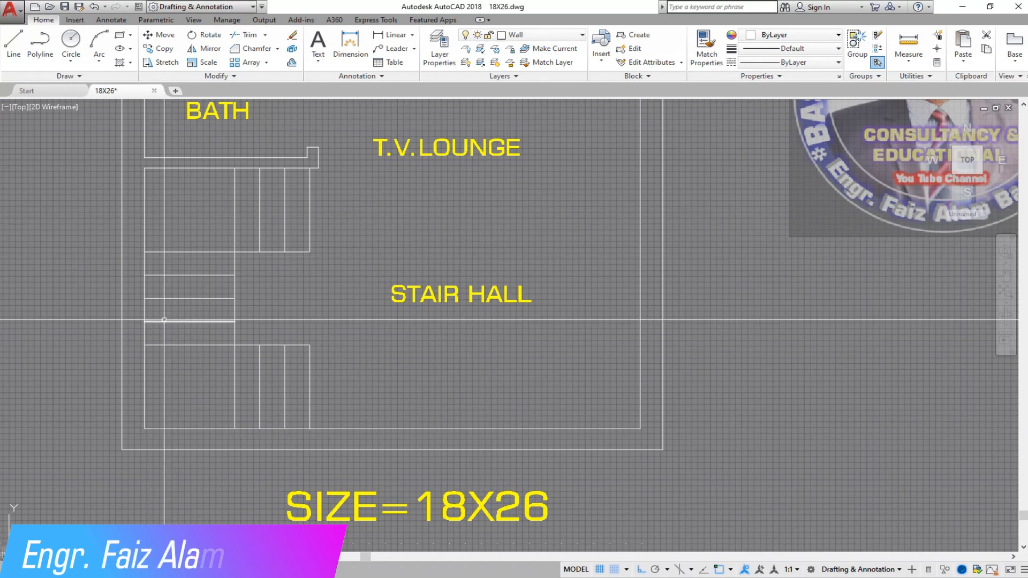
{"action": "scroll", "coordinate": [186, 140], "scroll_direction": "up", "scroll_amount": 2}
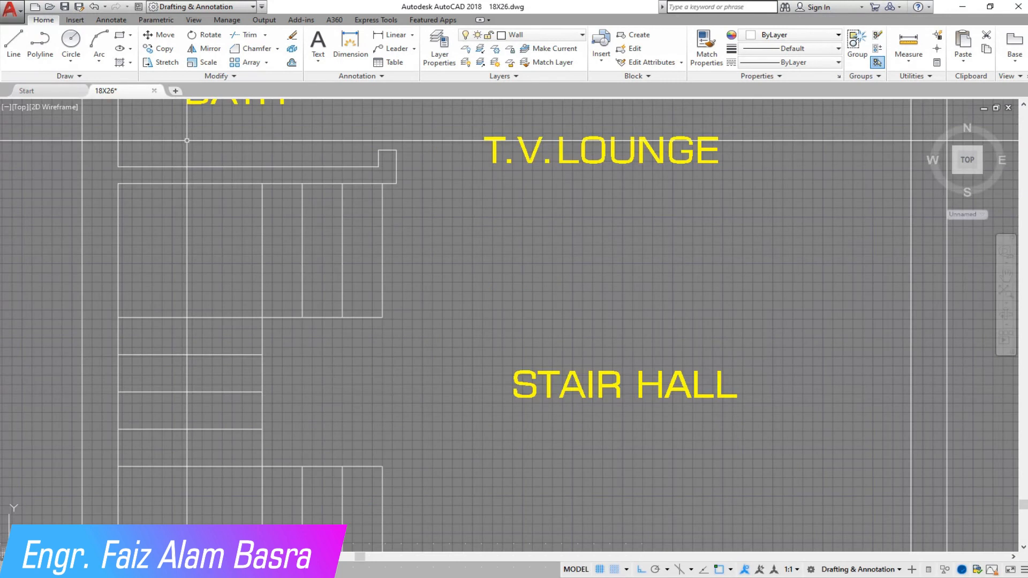
{"action": "left_click", "coordinate": [33, 52]}
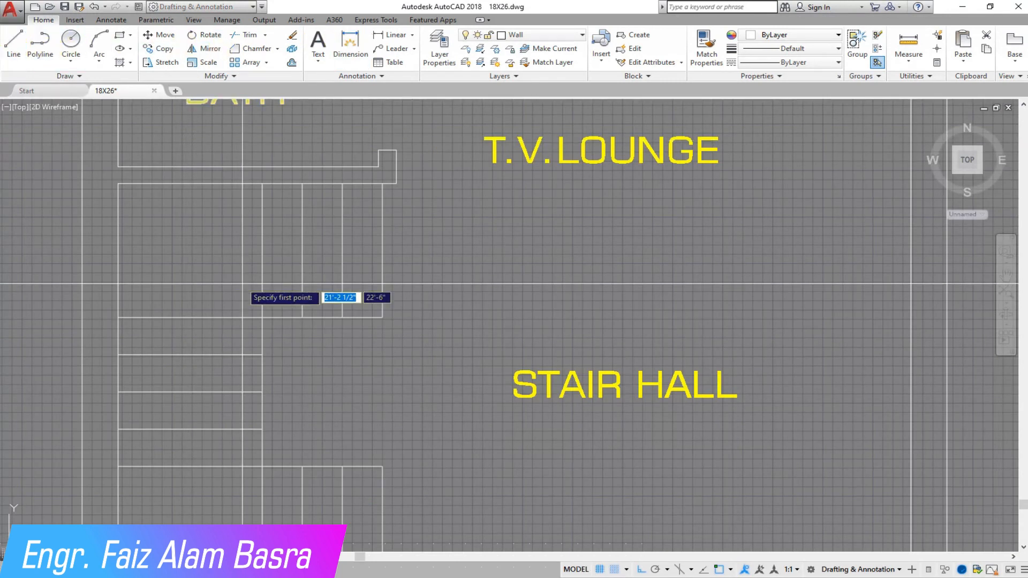
{"action": "left_click", "coordinate": [262, 318]}
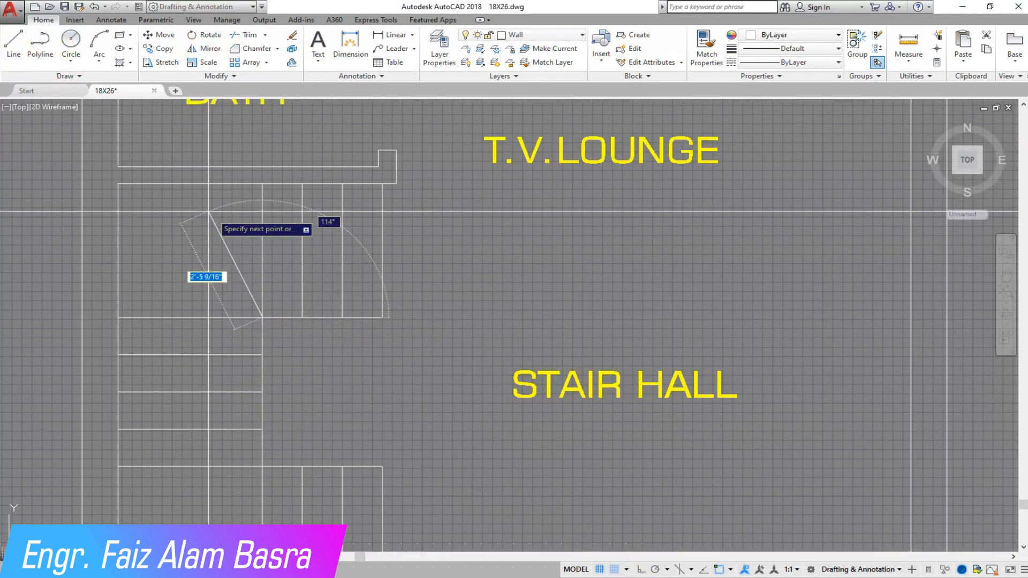
{"action": "scroll", "coordinate": [175, 178], "scroll_direction": "up", "scroll_amount": 4}
{"action": "key", "text": "Escape"}
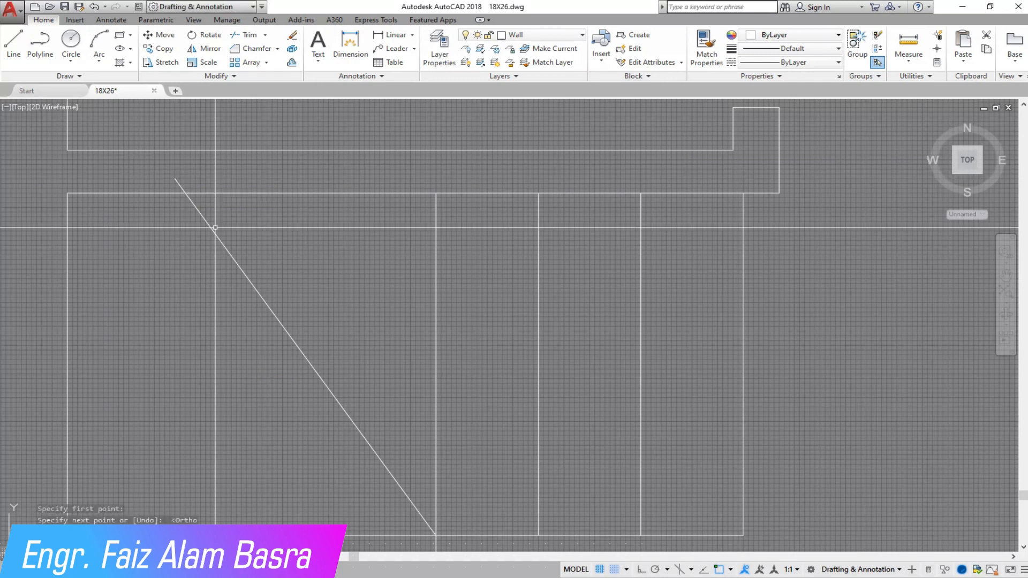
Draw a second winder line from the same corner past the landing's outer wall and trim both lines at the walls.
{"action": "scroll", "coordinate": [252, 242], "scroll_direction": "down", "scroll_amount": 2}
{"action": "key", "text": "Return"}
{"action": "left_click", "coordinate": [367, 424]}
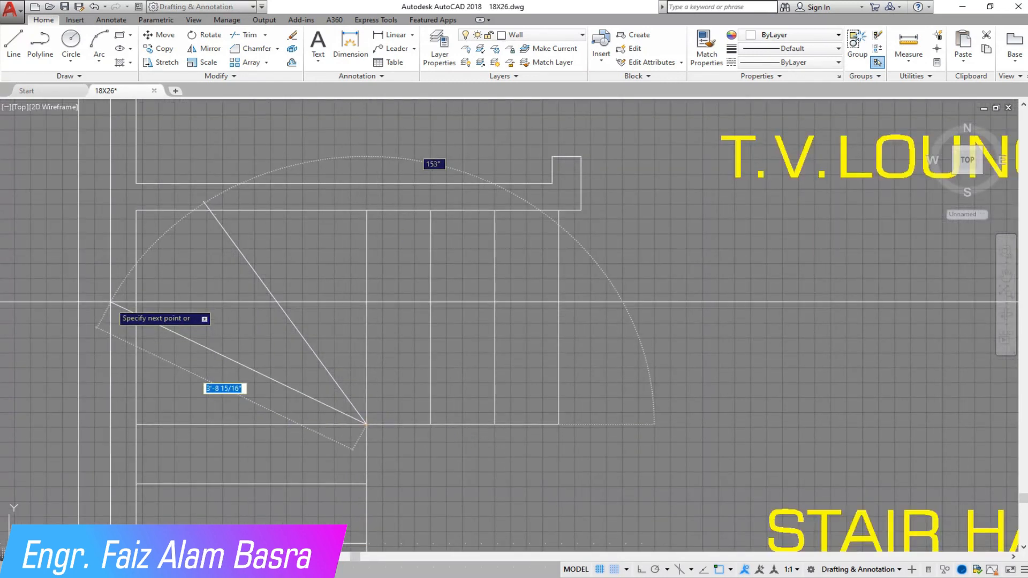
{"action": "key", "text": "Escape"}
{"action": "key", "text": "Return"}
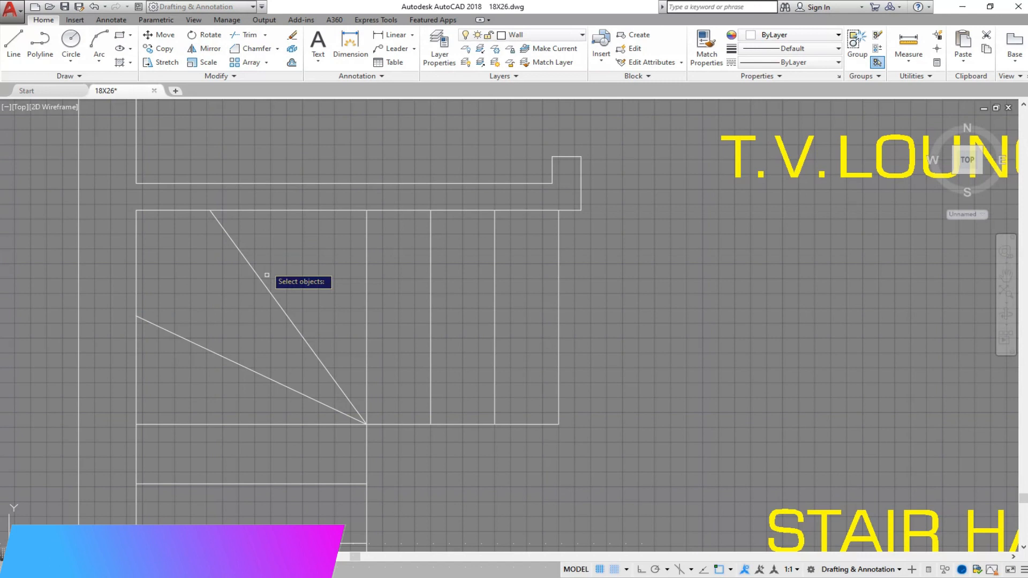
Mirror the two winder lines about the middle tread line onto the lower landing, erasing the source lines.
{"action": "left_click", "coordinate": [266, 391]}
{"action": "left_click", "coordinate": [236, 228]}
{"action": "scroll", "coordinate": [273, 236], "scroll_direction": "down", "scroll_amount": 5}
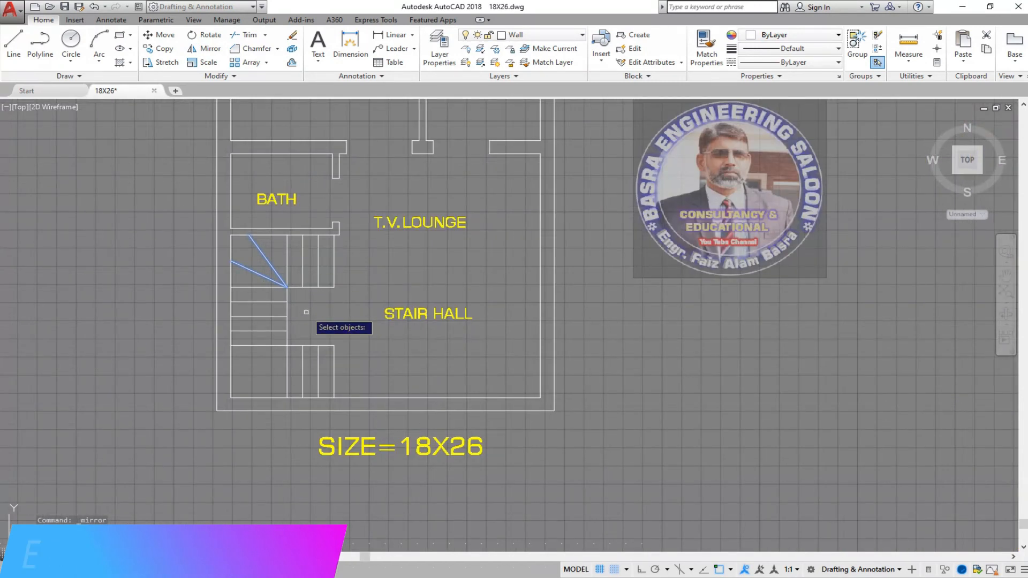
{"action": "key", "text": "Return"}
{"action": "scroll", "coordinate": [306, 312], "scroll_direction": "up", "scroll_amount": 4}
{"action": "left_click", "coordinate": [268, 300]}
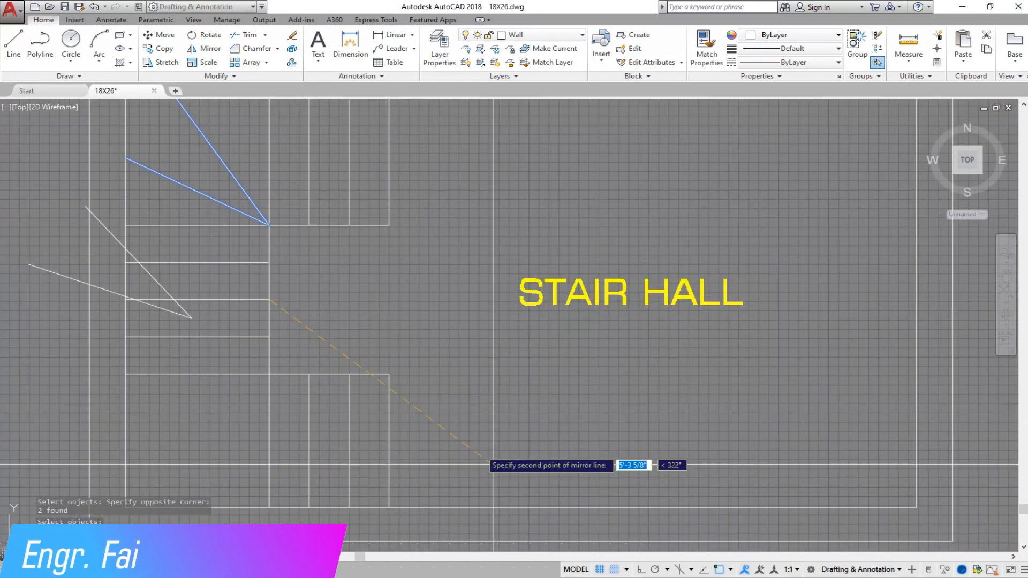
{"action": "left_click", "coordinate": [449, 302]}
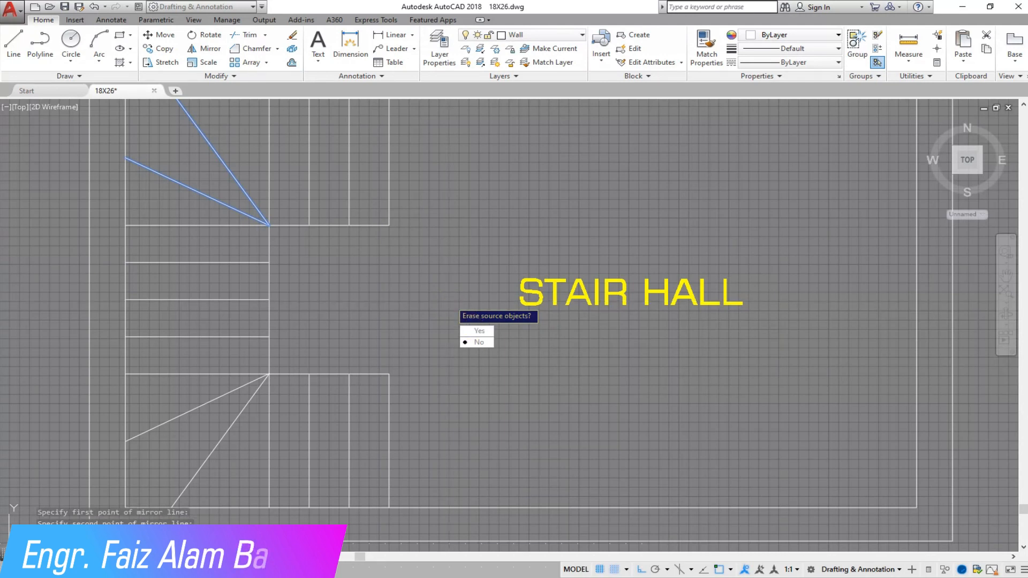
{"action": "type", "text": "y"}
{"action": "key", "text": "Return"}
{"action": "scroll", "coordinate": [305, 297], "scroll_direction": "down", "scroll_amount": 2}
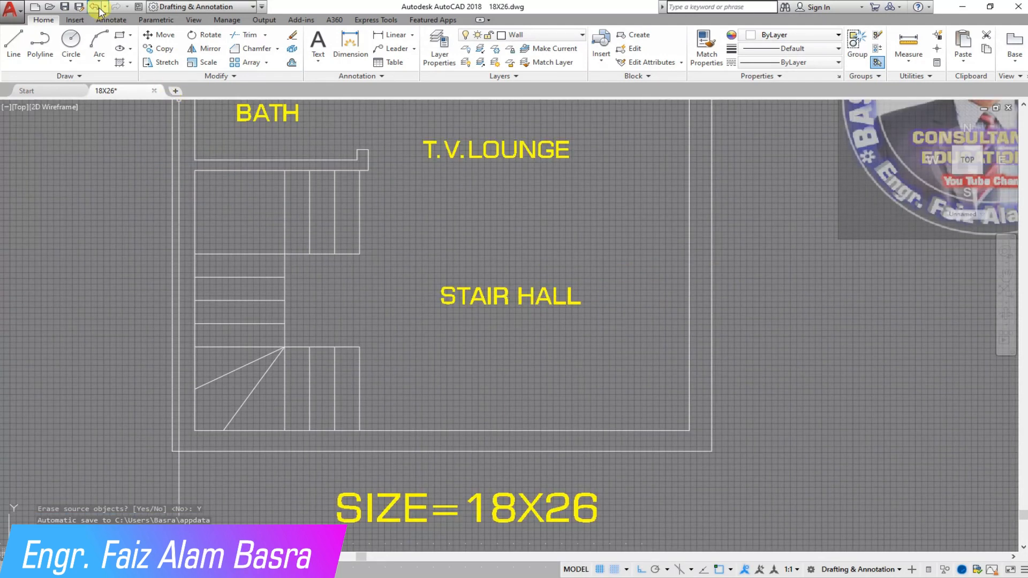
Mirror the lower landing's two winder lines back onto the upper landing, keeping the source lines.
{"action": "left_click", "coordinate": [95, 7]}
{"action": "left_click", "coordinate": [212, 51]}
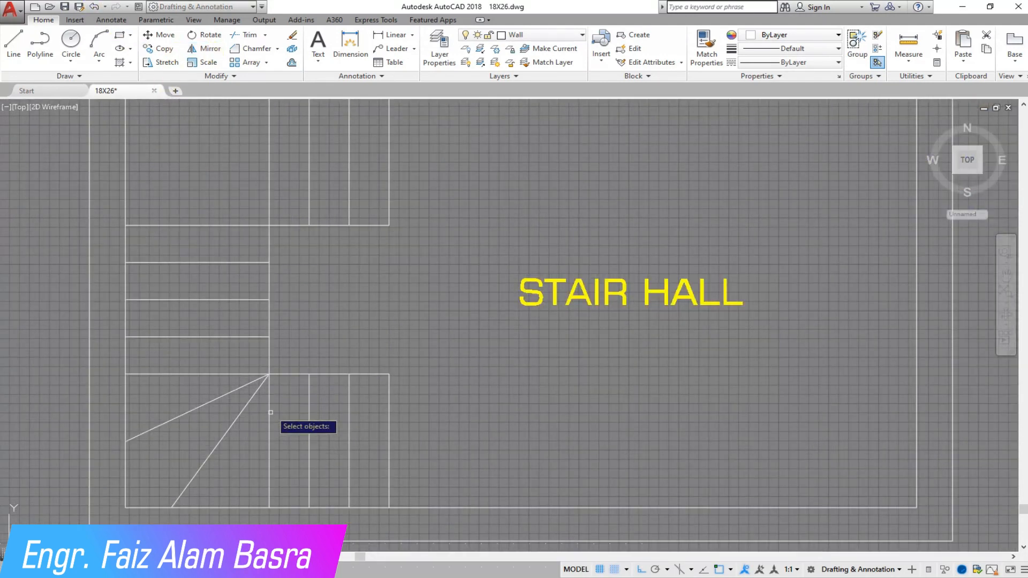
{"action": "left_click", "coordinate": [292, 300]}
{"action": "left_click", "coordinate": [404, 308]}
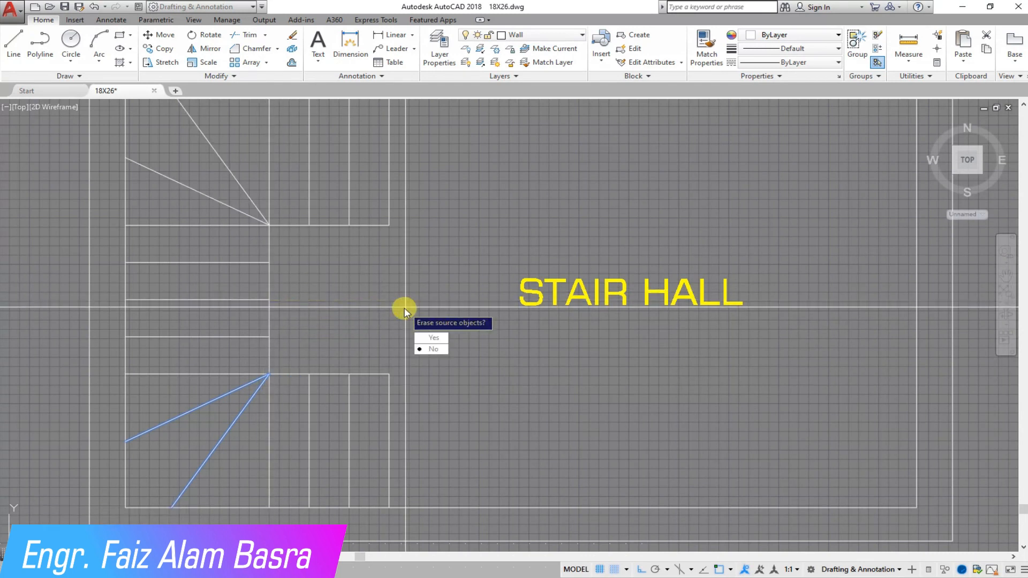
{"action": "left_click", "coordinate": [436, 349]}
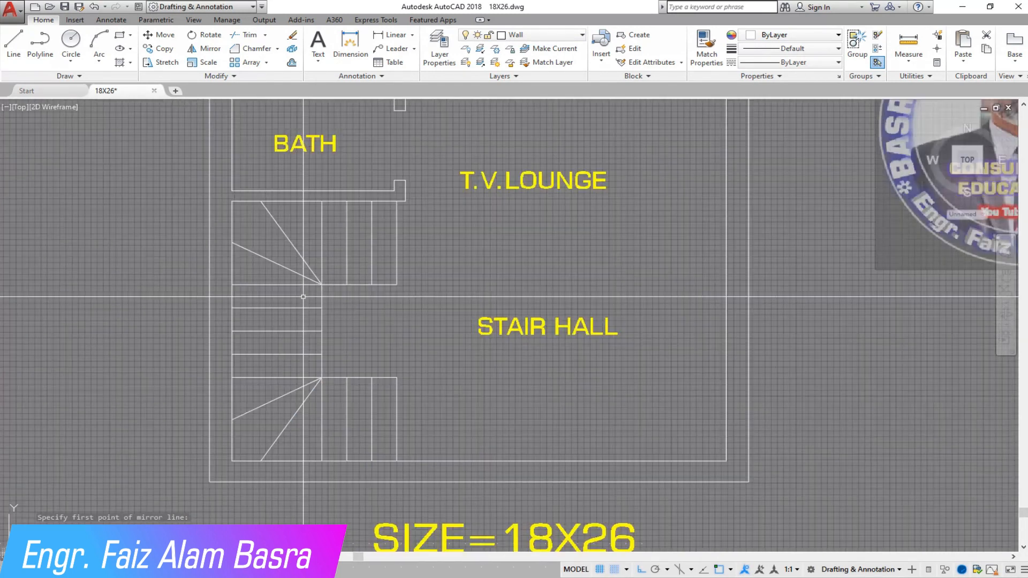
{"action": "scroll", "coordinate": [335, 257], "scroll_direction": "up", "scroll_amount": 2}
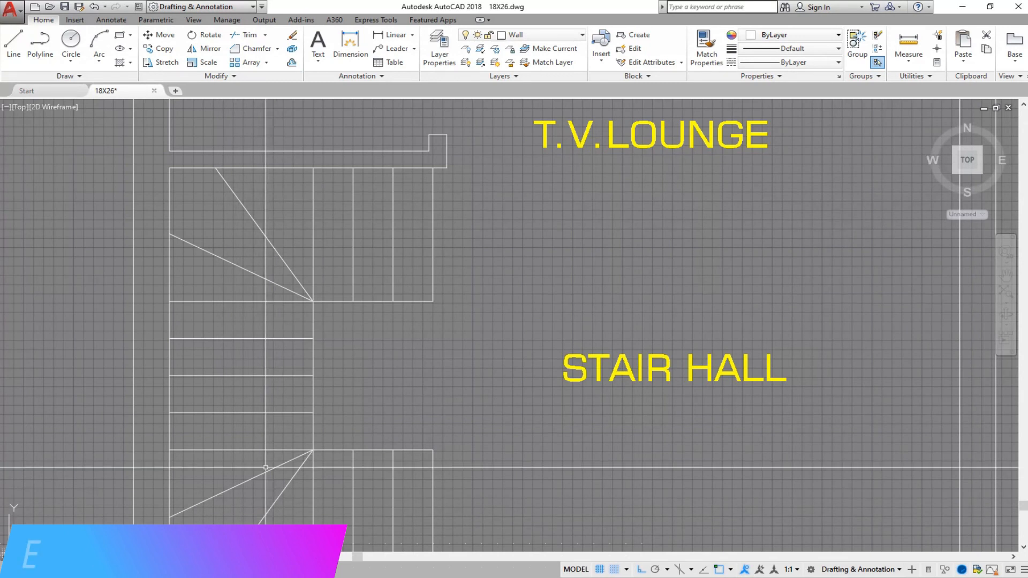
{"action": "scroll", "coordinate": [227, 282], "scroll_direction": "down", "scroll_amount": 1}
{"action": "scroll", "coordinate": [272, 433], "scroll_direction": "up", "scroll_amount": 1}
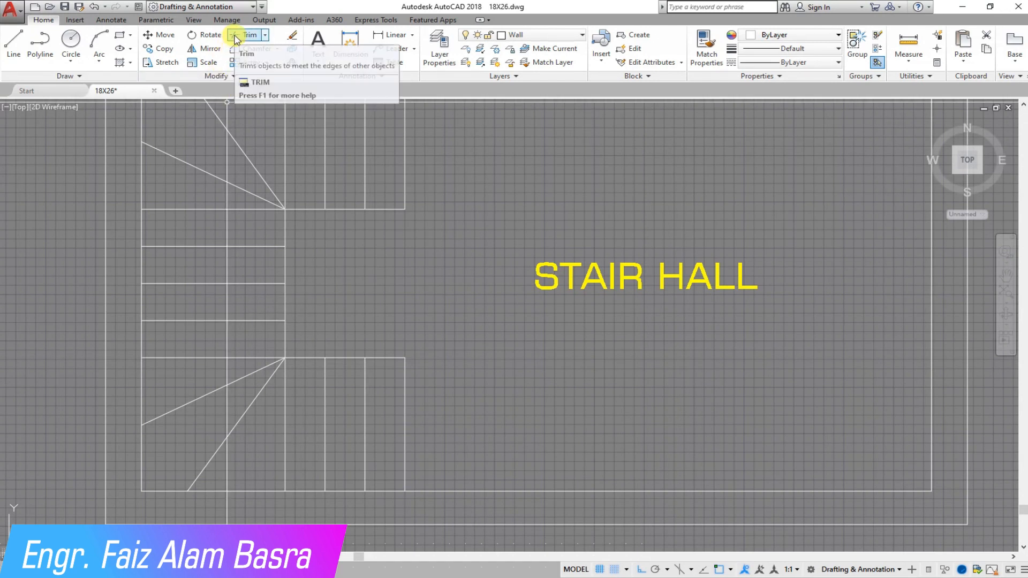
{"action": "scroll", "coordinate": [416, 257], "scroll_direction": "down", "scroll_amount": 3}
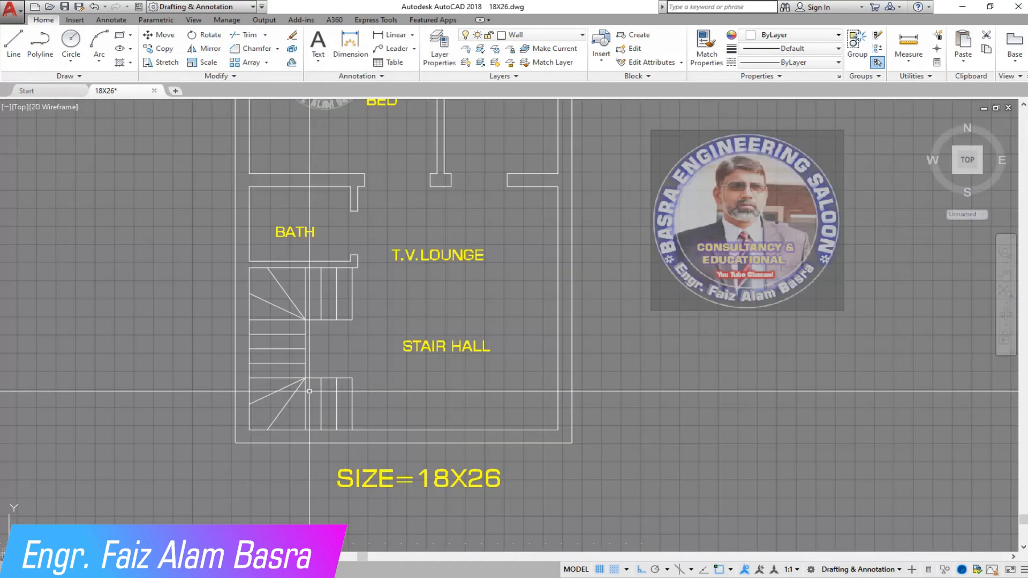
{"action": "scroll", "coordinate": [416, 261], "scroll_direction": "up", "scroll_amount": 2}
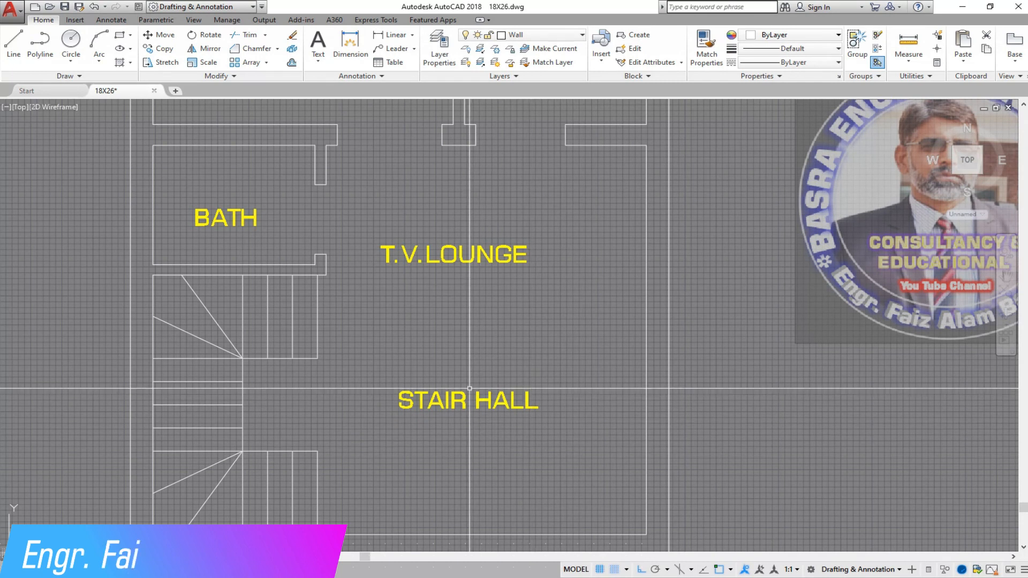
{"action": "middle_click_drag", "start_coordinate": [489, 334], "coordinate": [476, 271]}
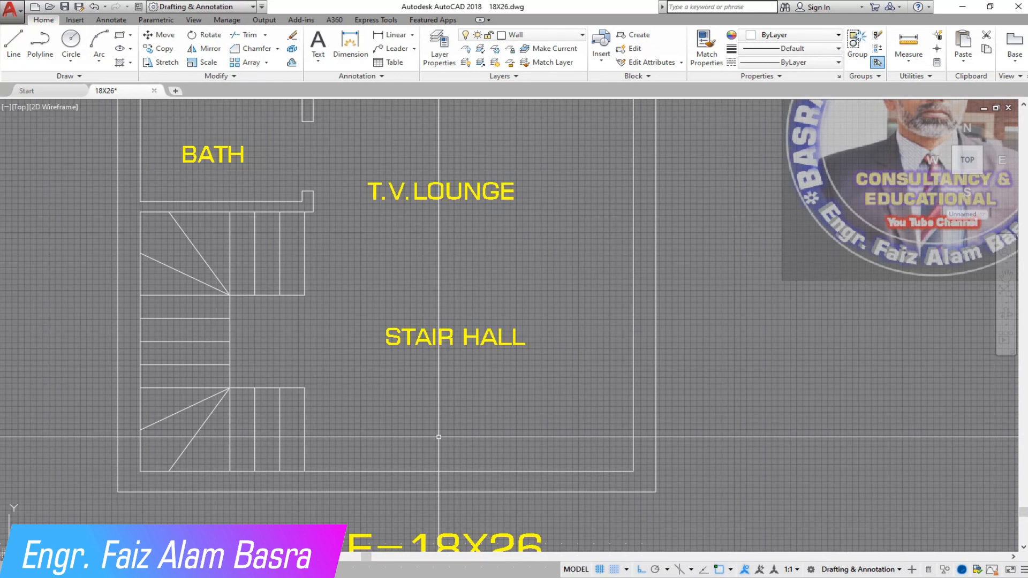
Trim the lower landing line beyond the stair's edge and erase the three tread lines beside that landing with their connecting line.
{"action": "left_click", "coordinate": [248, 35]}
{"action": "key", "text": "Return"}
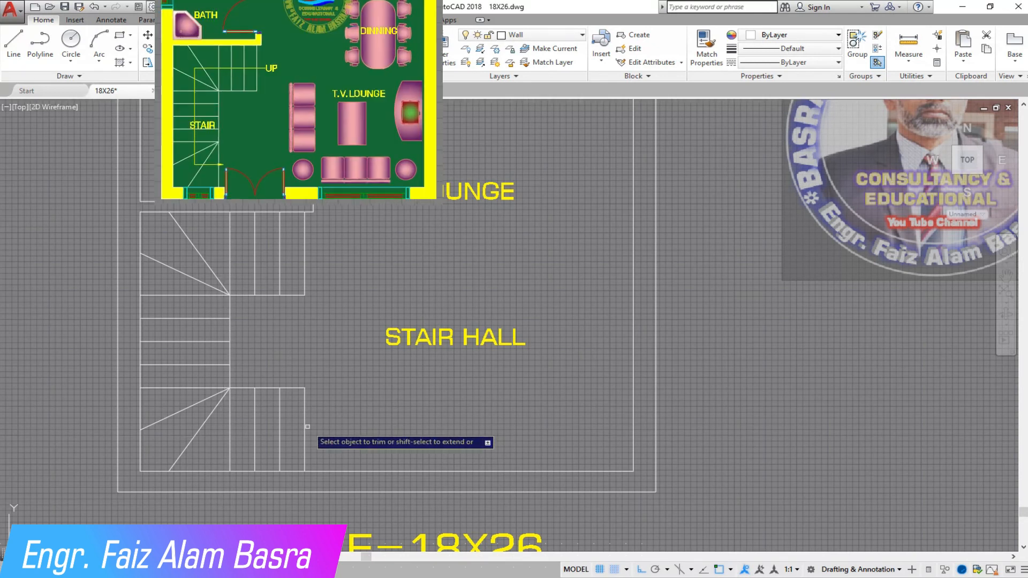
{"action": "left_click", "coordinate": [332, 428]}
{"action": "left_click", "coordinate": [241, 363]}
{"action": "right_click", "coordinate": [291, 355]}
{"action": "left_click", "coordinate": [303, 361]}
{"action": "left_click", "coordinate": [327, 426]}
{"action": "left_click", "coordinate": [250, 374]}
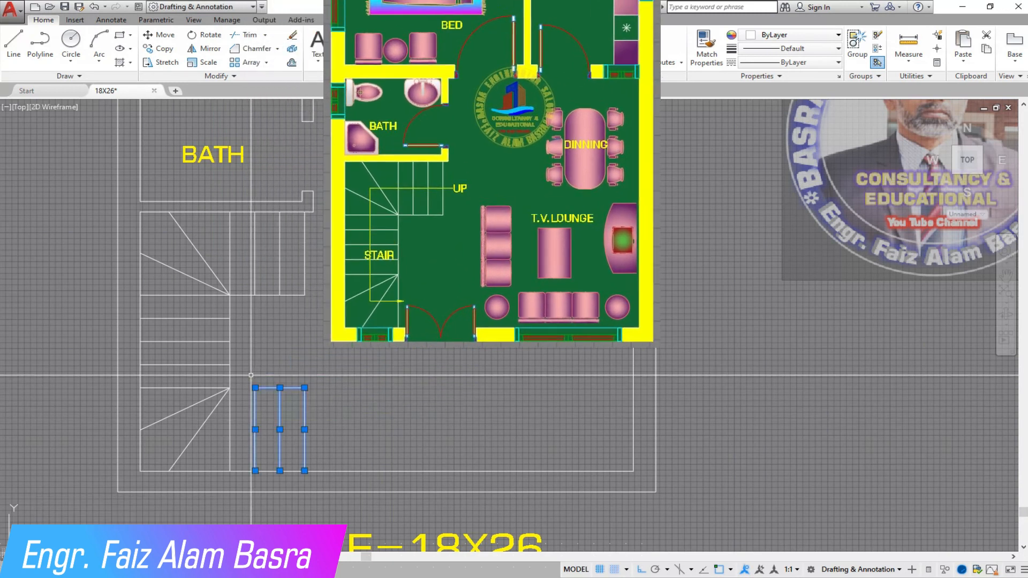
{"action": "left_click", "coordinate": [292, 36]}
{"action": "scroll", "coordinate": [266, 204], "scroll_direction": "down", "scroll_amount": 2}
{"action": "scroll", "coordinate": [286, 352], "scroll_direction": "up", "scroll_amount": 2}
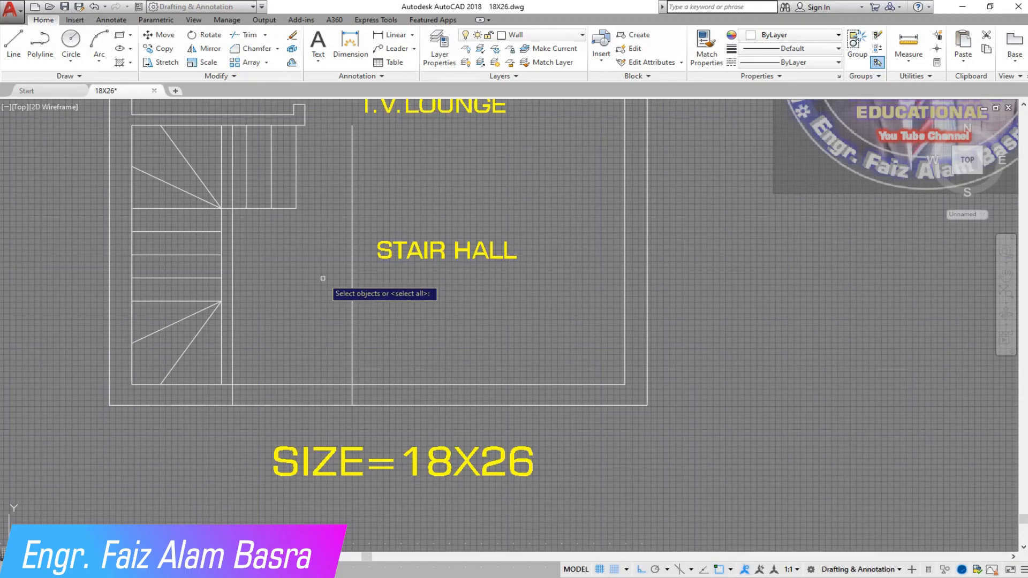
Trim the two construction lines inside the stair hall and the front wall lines between them to open the front entrance.
{"action": "left_click", "coordinate": [390, 367]}
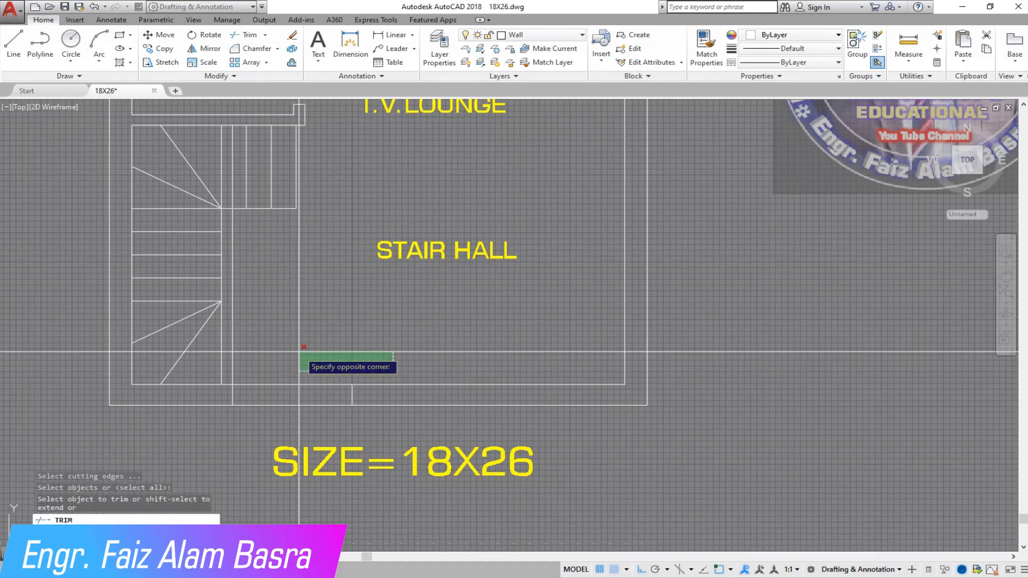
{"action": "left_click", "coordinate": [253, 356]}
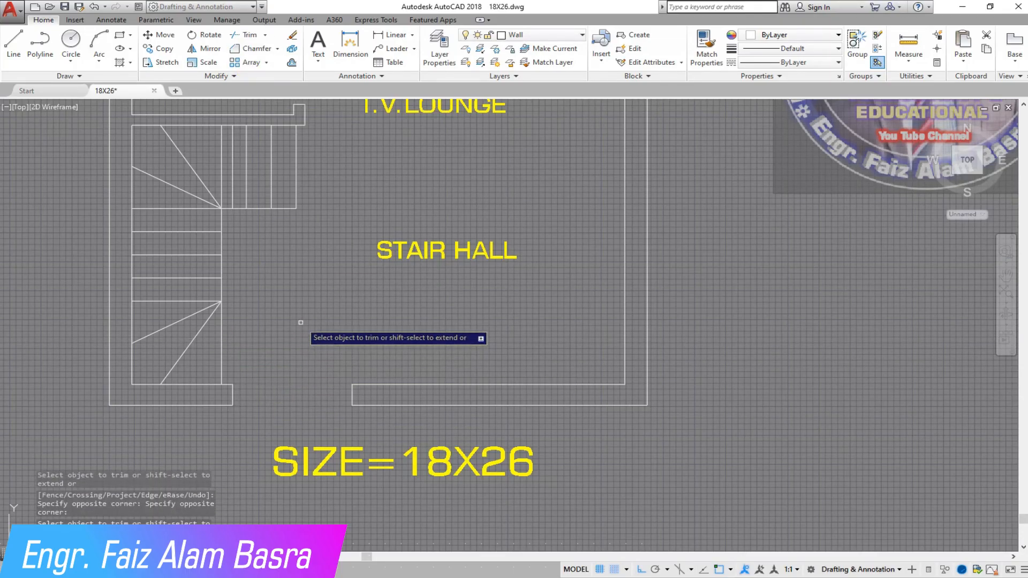
{"action": "scroll", "coordinate": [234, 333], "scroll_direction": "down", "scroll_amount": 2}
{"action": "scroll", "coordinate": [384, 242], "scroll_direction": "up", "scroll_amount": 2}
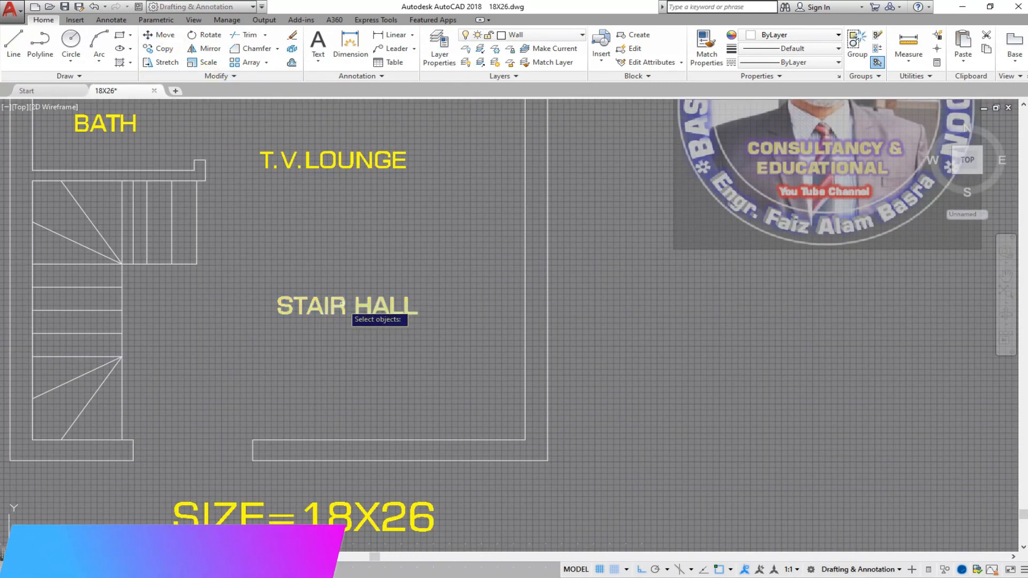
Move the STAIR HALL label onto the middle of the stair flight and shorten its text to STAIR.
{"action": "left_click", "coordinate": [335, 303]}
{"action": "left_click", "coordinate": [122, 311]}
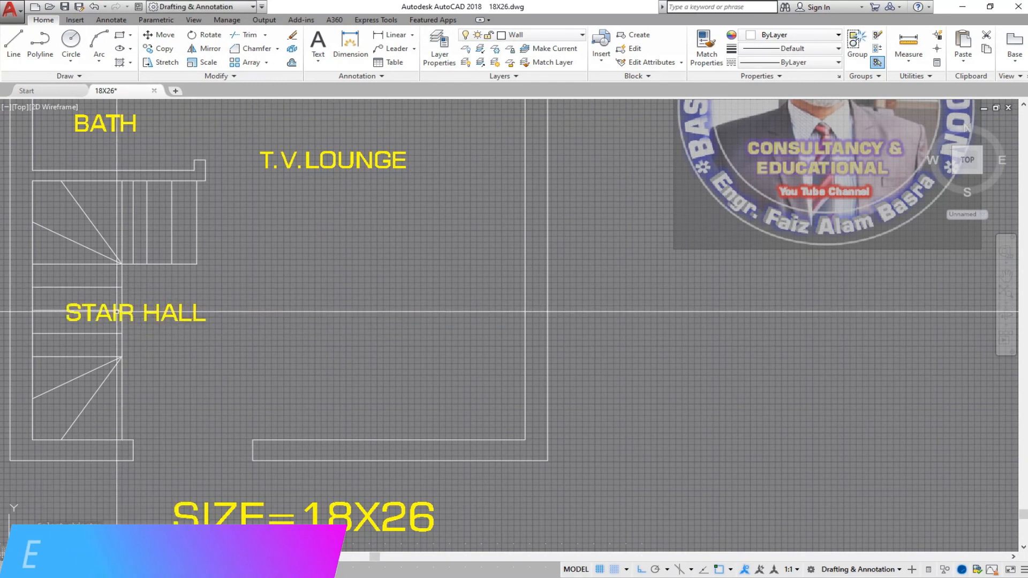
{"action": "double_click", "coordinate": [148, 311]}
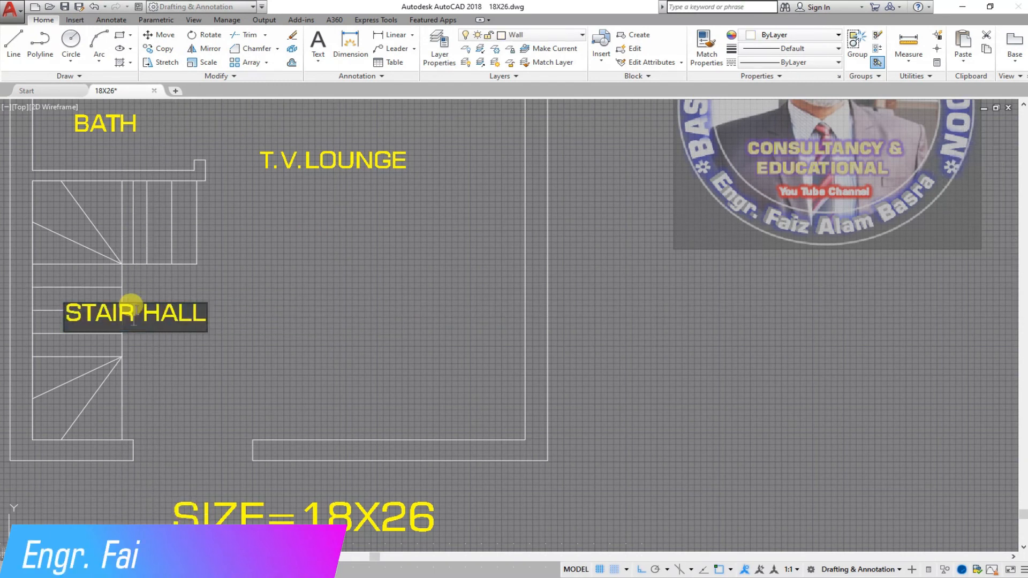
{"action": "key", "text": "BackSpace"}
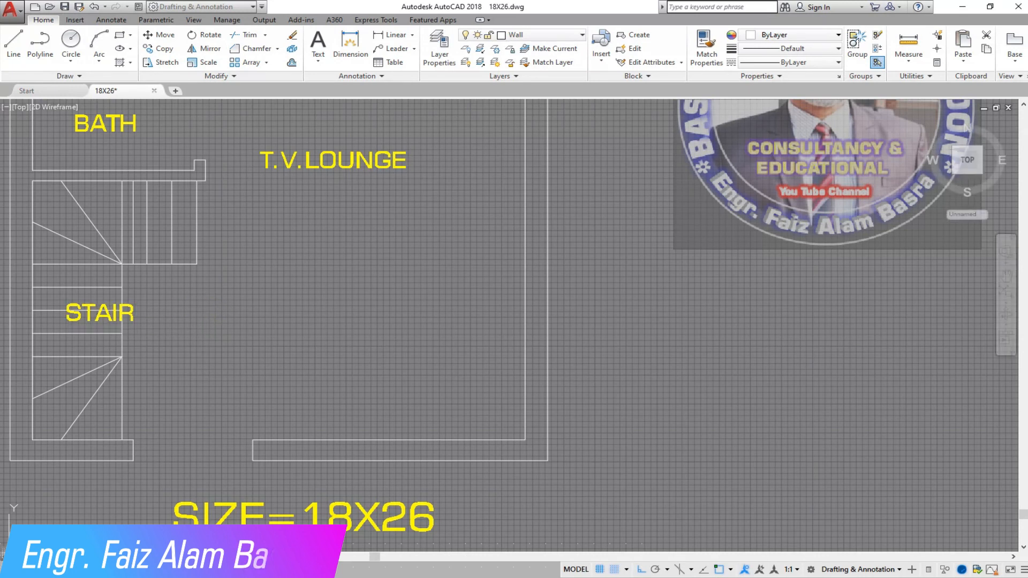
{"action": "right_click", "coordinate": [195, 315]}
{"action": "left_click", "coordinate": [209, 319]}
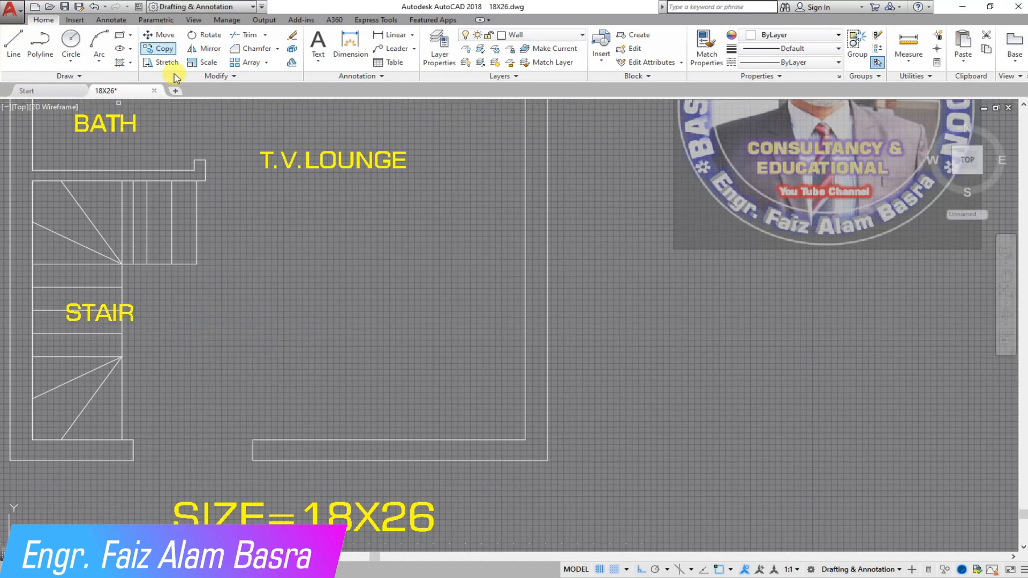
Move the STAIR label slightly down, straight along the stair flight.
{"action": "key", "text": "Return"}
{"action": "left_click", "coordinate": [158, 298]}
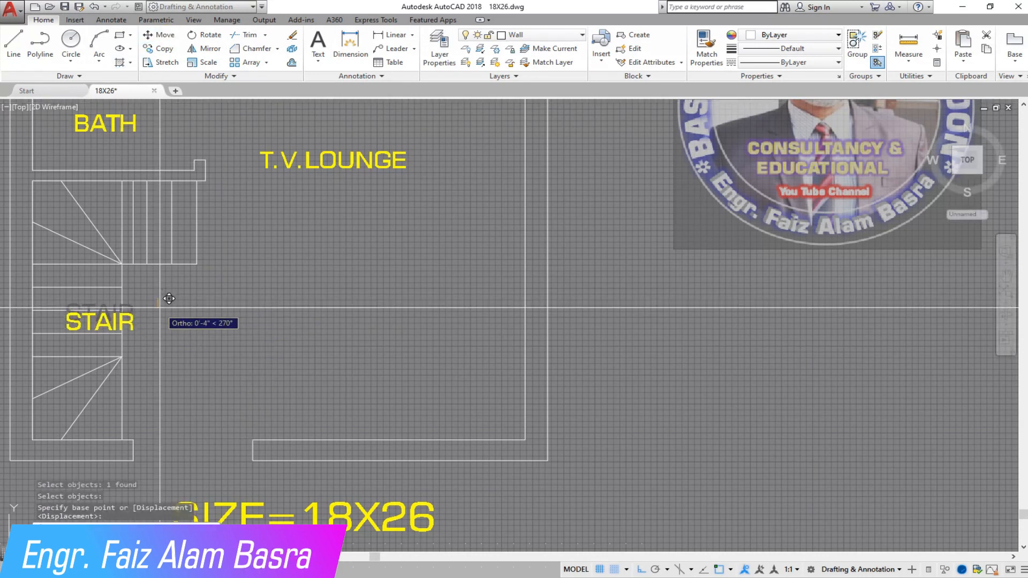
{"action": "key", "text": "Escape"}
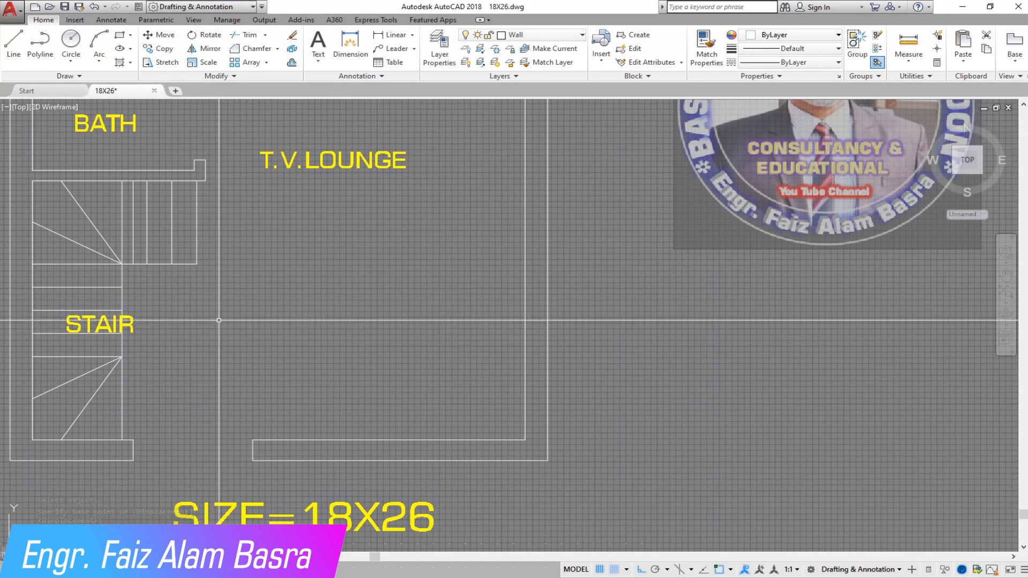
Erase the leftover vertical line beside the upper landing's first tread and save the drawing.
{"action": "scroll", "coordinate": [223, 313], "scroll_direction": "down", "scroll_amount": 2}
{"action": "scroll", "coordinate": [142, 266], "scroll_direction": "up", "scroll_amount": 4}
{"action": "left_click", "coordinate": [200, 230]}
{"action": "left_click", "coordinate": [296, 36]}
{"action": "scroll", "coordinate": [199, 321], "scroll_direction": "down", "scroll_amount": 3}
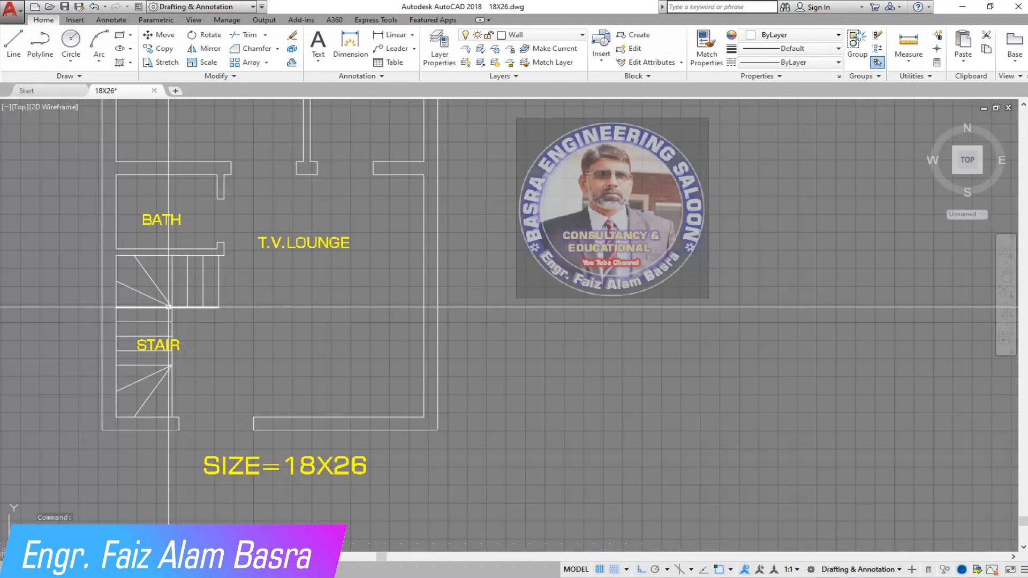
{"action": "scroll", "coordinate": [110, 178], "scroll_direction": "up", "scroll_amount": 1}
{"action": "left_click", "coordinate": [65, 6]}
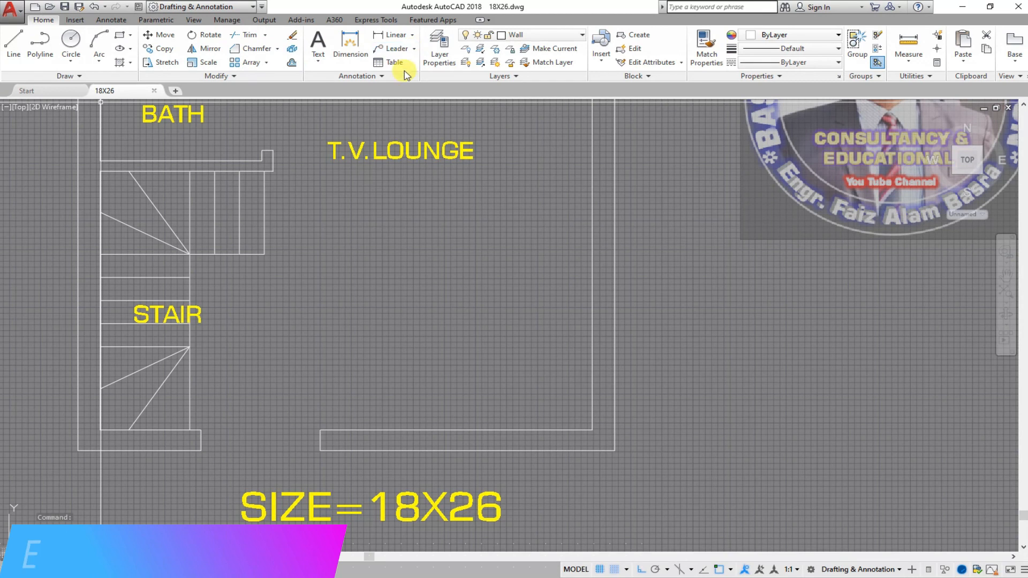
Start a multileader and set its maximum number of leader points to 4.
{"action": "left_click", "coordinate": [415, 50]}
{"action": "left_click", "coordinate": [395, 68]}
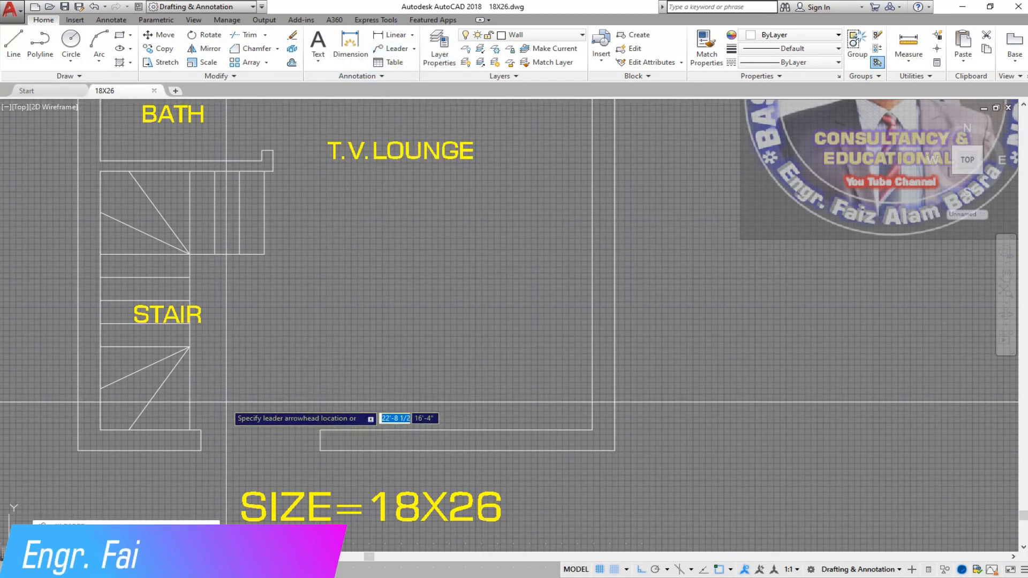
{"action": "key", "text": "Return"}
{"action": "left_click", "coordinate": [271, 446]}
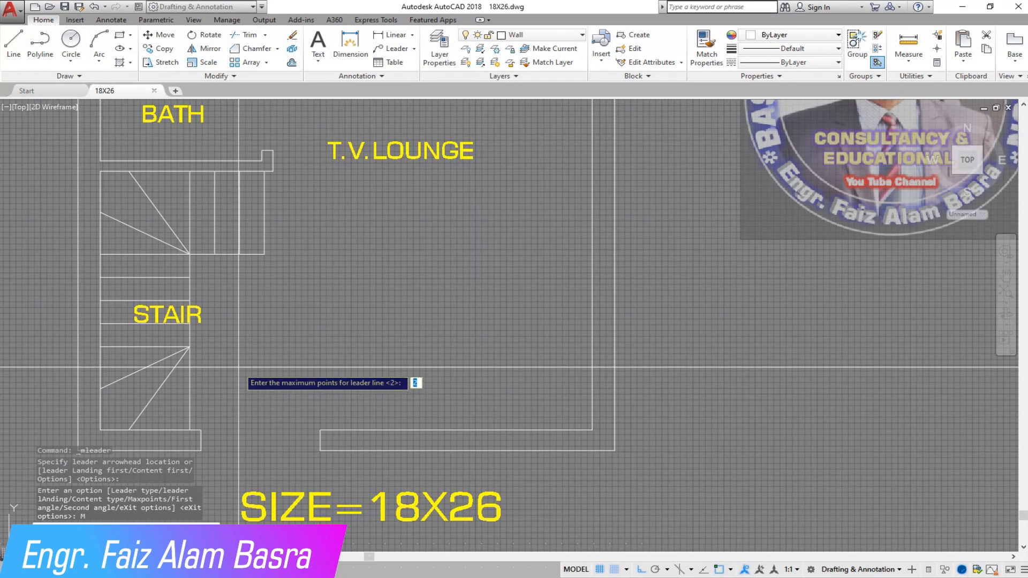
{"action": "type", "text": "4"}
{"action": "key", "text": "Return"}
{"action": "left_click", "coordinate": [284, 467]}
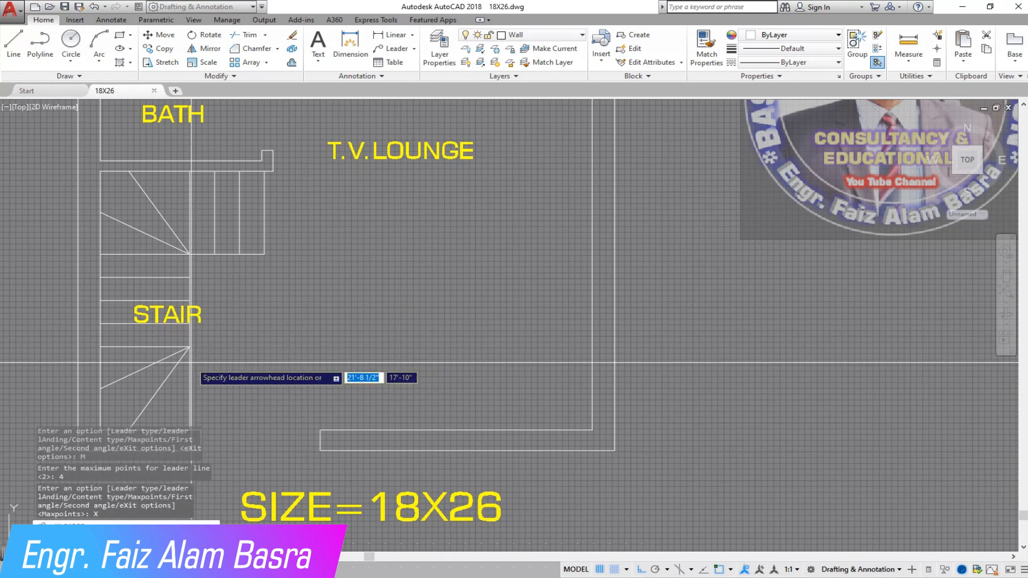
Draw the leader from the lower landing up the flight and out past the upper treads, labelled UP.
{"action": "scroll", "coordinate": [211, 330], "scroll_direction": "up", "scroll_amount": 3}
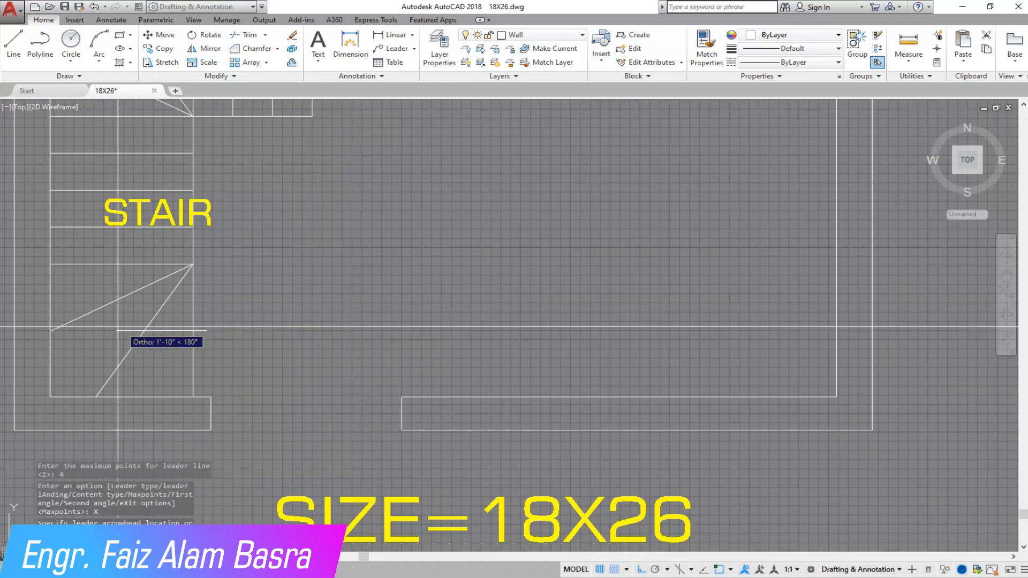
{"action": "scroll", "coordinate": [118, 326], "scroll_direction": "down", "scroll_amount": 3}
{"action": "scroll", "coordinate": [115, 107], "scroll_direction": "up", "scroll_amount": 3}
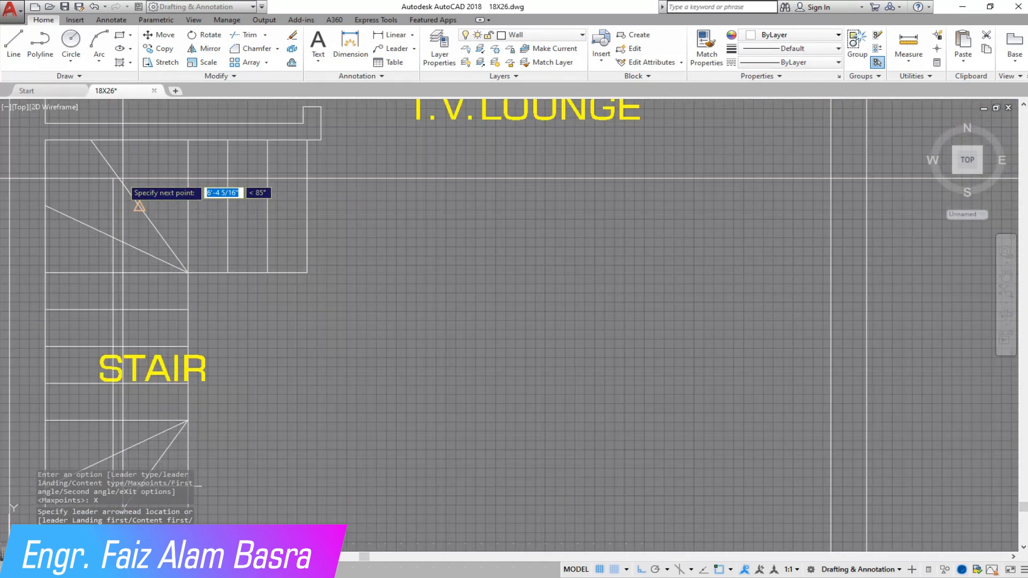
{"action": "left_click", "coordinate": [113, 206]}
{"action": "type", "text": "UP"}
{"action": "left_click", "coordinate": [331, 229]}
{"action": "left_click", "coordinate": [346, 231]}
{"action": "left_click", "coordinate": [310, 188]}
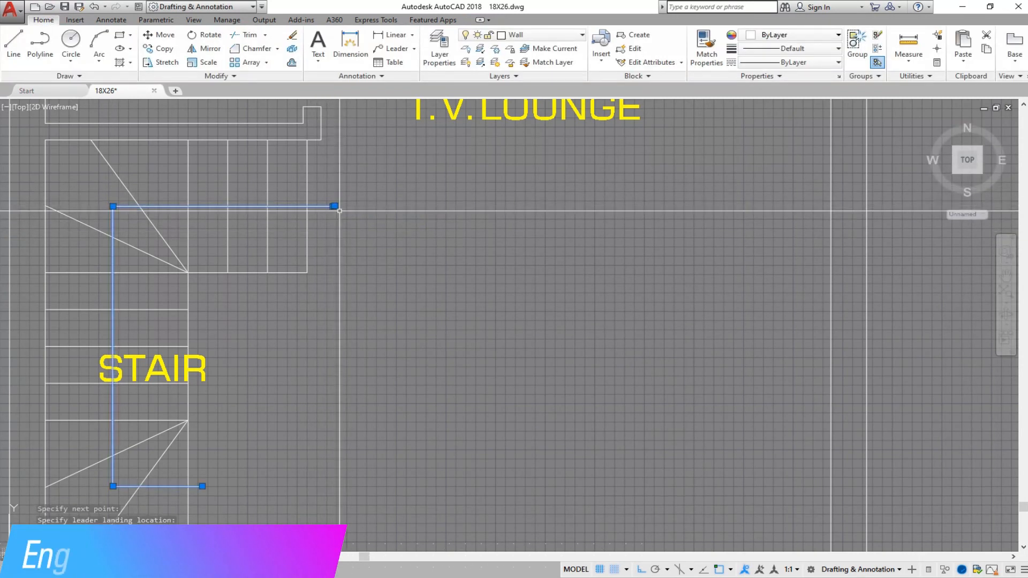
Set the UP leader's arrowhead size to 4" and its text height to 5".
{"action": "left_click", "coordinate": [140, 8]}
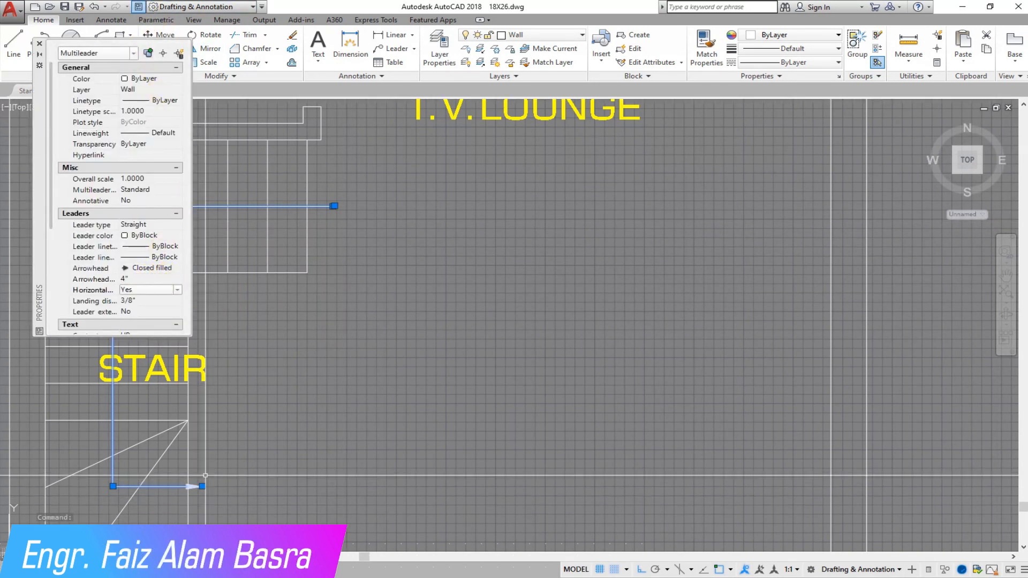
{"action": "scroll", "coordinate": [113, 257], "scroll_direction": "down", "scroll_amount": 4}
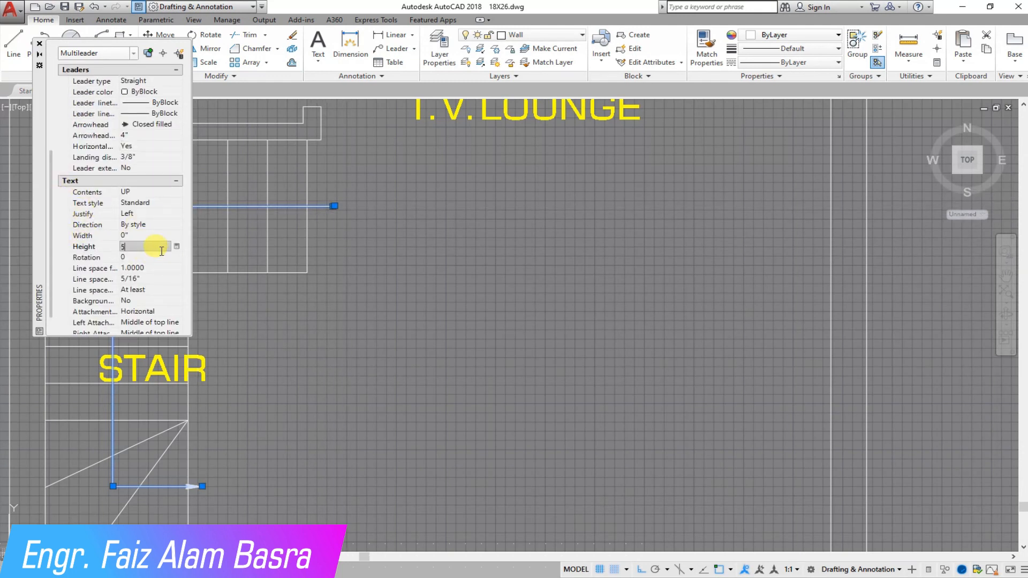
{"action": "left_click", "coordinate": [39, 43]}
{"action": "key", "text": "Escape"}
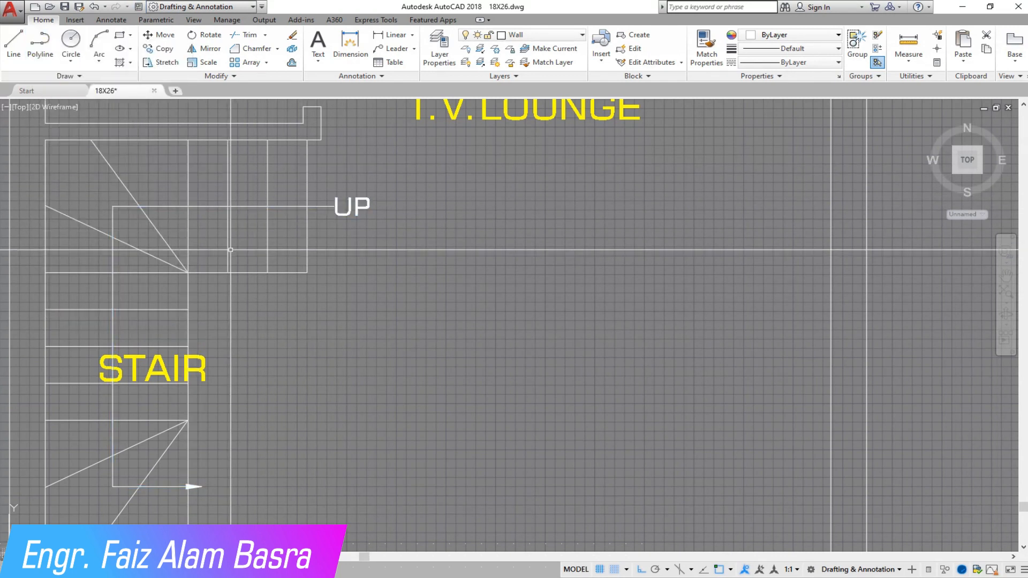
Set the T.V.LOUNGE label's text height to 5".
{"action": "scroll", "coordinate": [164, 288], "scroll_direction": "down", "scroll_amount": 2}
{"action": "left_click", "coordinate": [390, 176]}
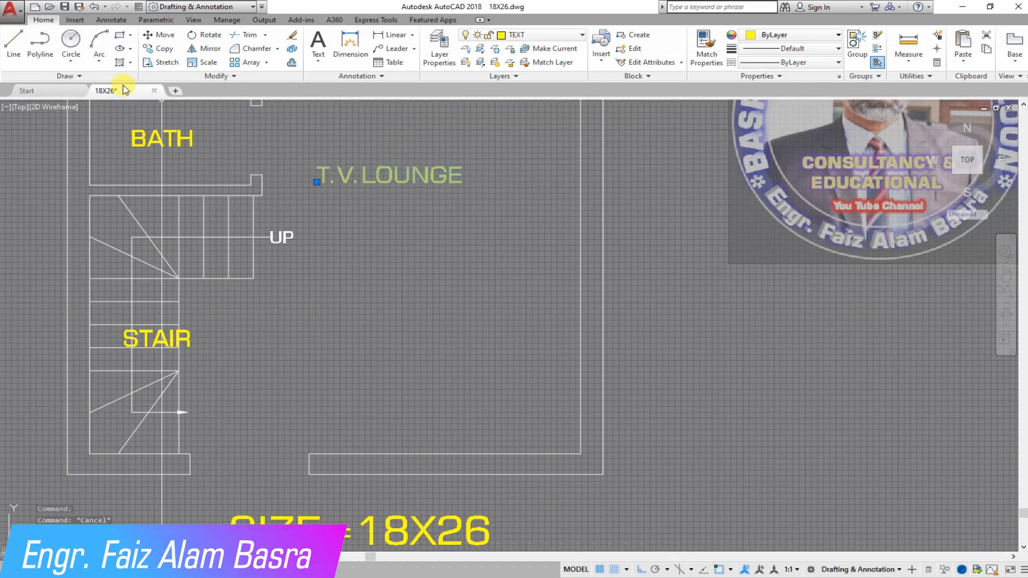
{"action": "left_click", "coordinate": [138, 7]}
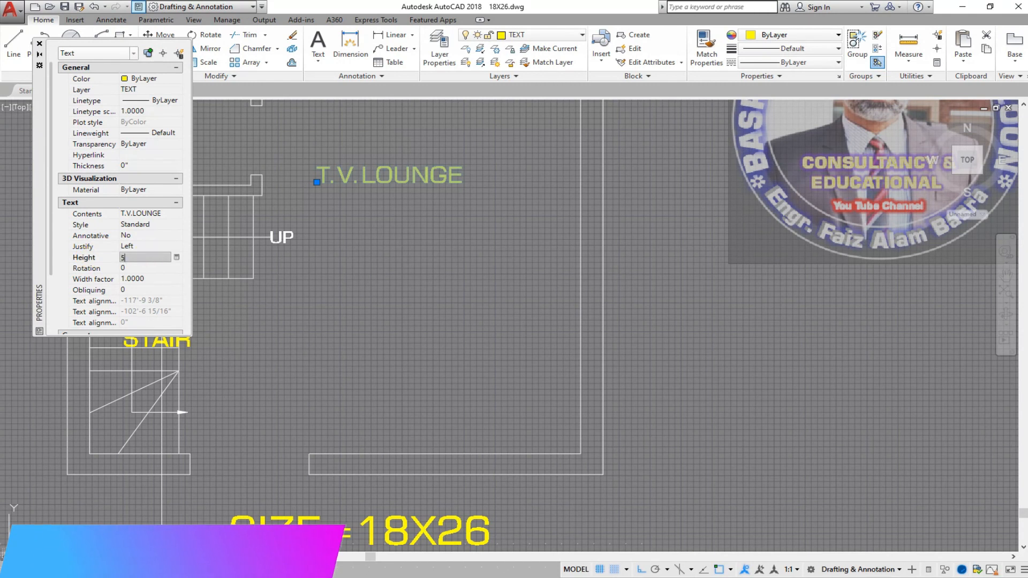
{"action": "left_click", "coordinate": [39, 45]}
{"action": "key", "text": "Escape"}
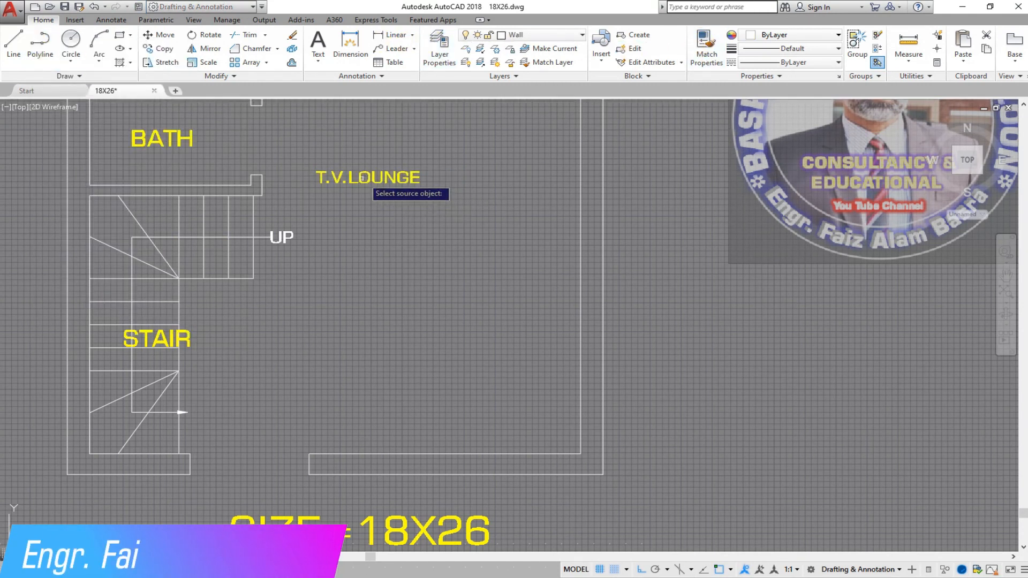
Match the T.V.LOUNGE label's properties onto the STAIR, BATH and SIZE=18X26 labels.
{"action": "left_click", "coordinate": [349, 179]}
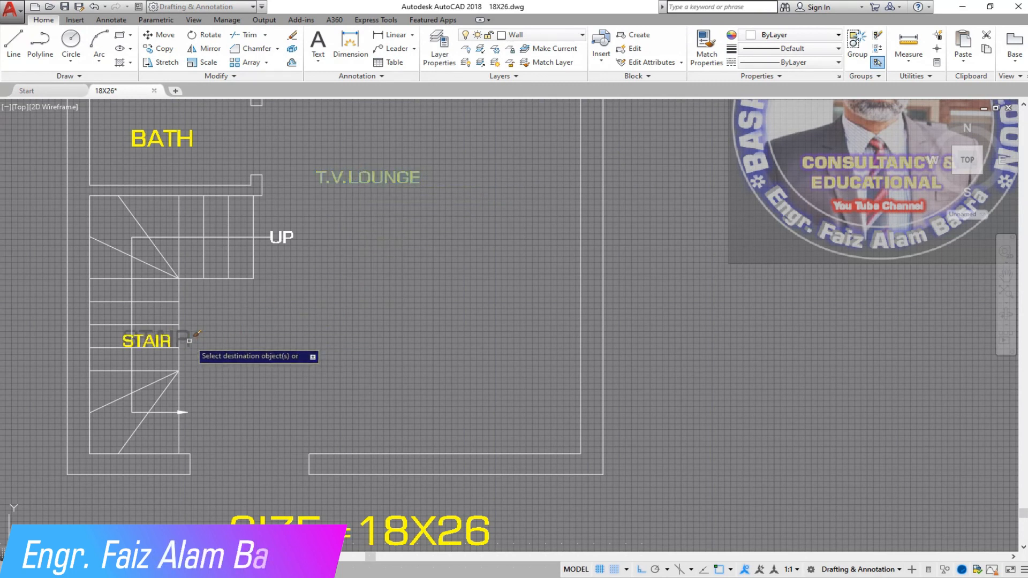
{"action": "left_click", "coordinate": [188, 139]}
{"action": "left_click", "coordinate": [377, 511]}
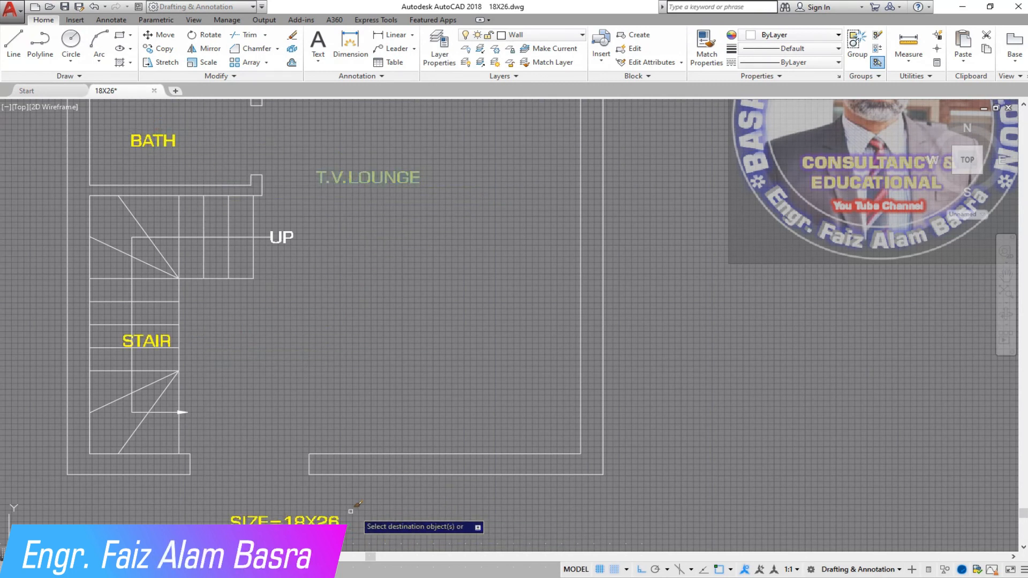
Match the same text properties onto the UP leader and the BED and KITCHEN labels.
{"action": "scroll", "coordinate": [301, 477], "scroll_direction": "down", "scroll_amount": 2}
{"action": "left_click", "coordinate": [314, 373]}
{"action": "left_click", "coordinate": [282, 309]}
{"action": "left_click", "coordinate": [326, 156]}
{"action": "left_click", "coordinate": [415, 137]}
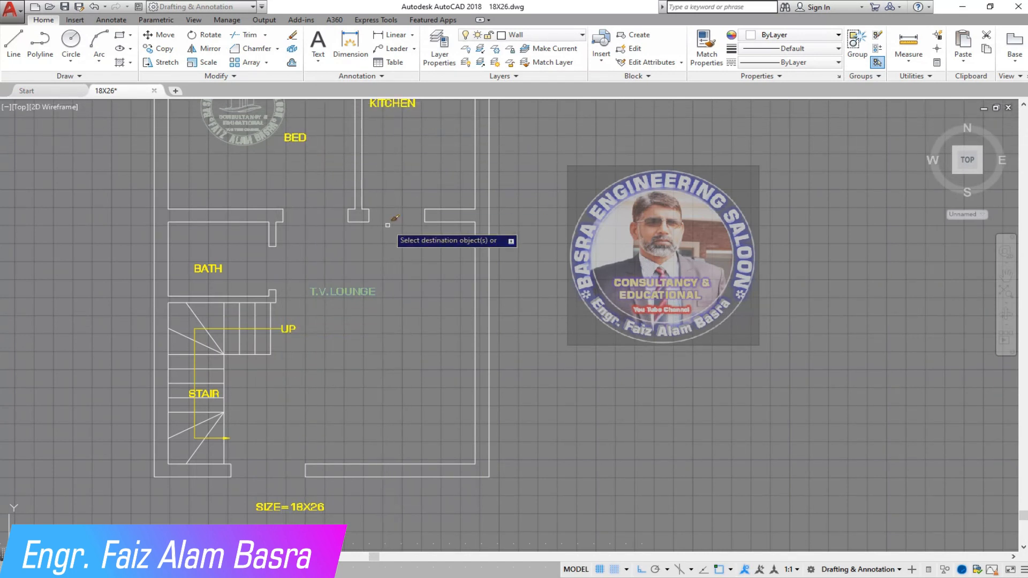
{"action": "scroll", "coordinate": [375, 246], "scroll_direction": "down", "scroll_amount": 4}
{"action": "scroll", "coordinate": [352, 244], "scroll_direction": "up", "scroll_amount": 2}
{"action": "scroll", "coordinate": [299, 364], "scroll_direction": "up", "scroll_amount": 4}
{"action": "right_click", "coordinate": [296, 341]}
{"action": "left_click", "coordinate": [300, 360]}
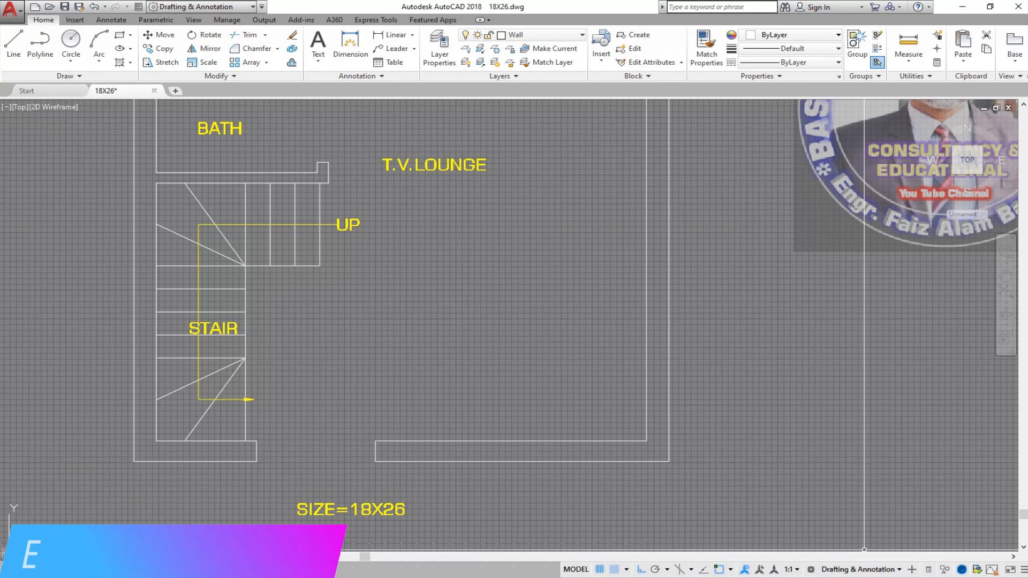
Copy door blocks into the bedroom and kitchen door openings.
{"action": "scroll", "coordinate": [364, 407], "scroll_direction": "down", "scroll_amount": 2}
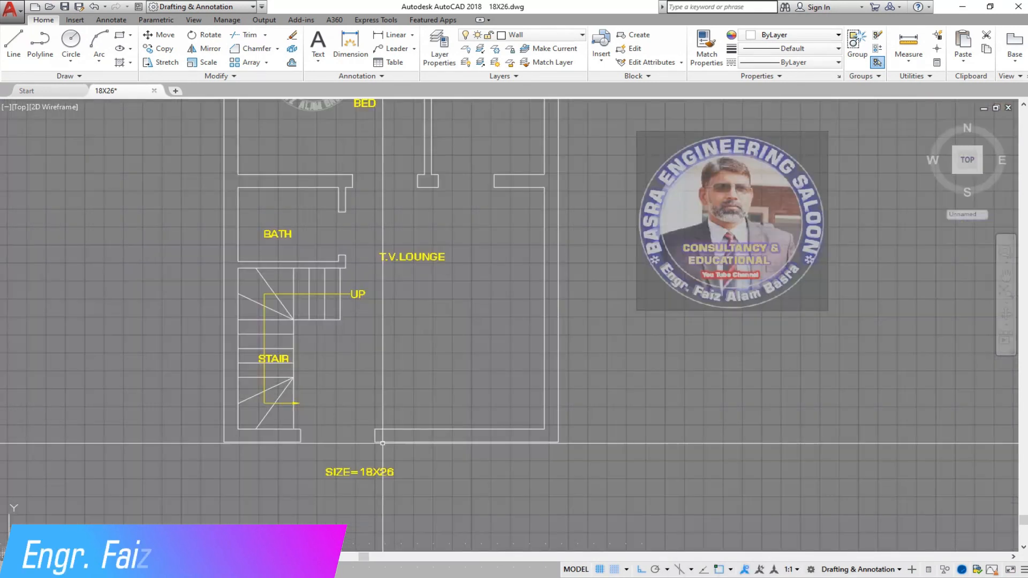
{"action": "scroll", "coordinate": [392, 341], "scroll_direction": "up", "scroll_amount": 2}
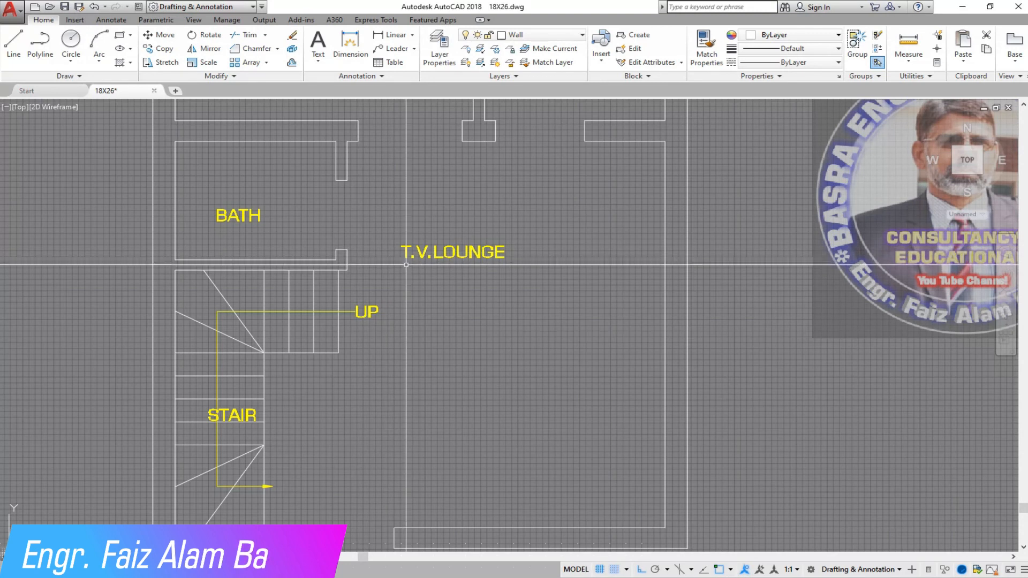
{"action": "scroll", "coordinate": [378, 260], "scroll_direction": "up", "scroll_amount": 2}
{"action": "scroll", "coordinate": [362, 230], "scroll_direction": "down", "scroll_amount": 5}
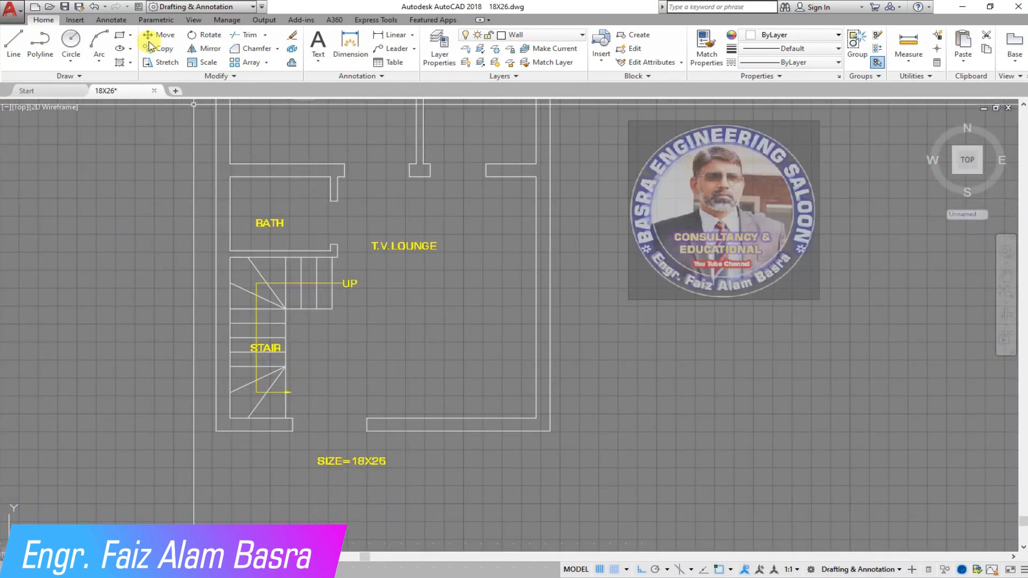
{"action": "left_click", "coordinate": [163, 52]}
{"action": "scroll", "coordinate": [191, 253], "scroll_direction": "down", "scroll_amount": 4}
{"action": "scroll", "coordinate": [247, 236], "scroll_direction": "down", "scroll_amount": 2}
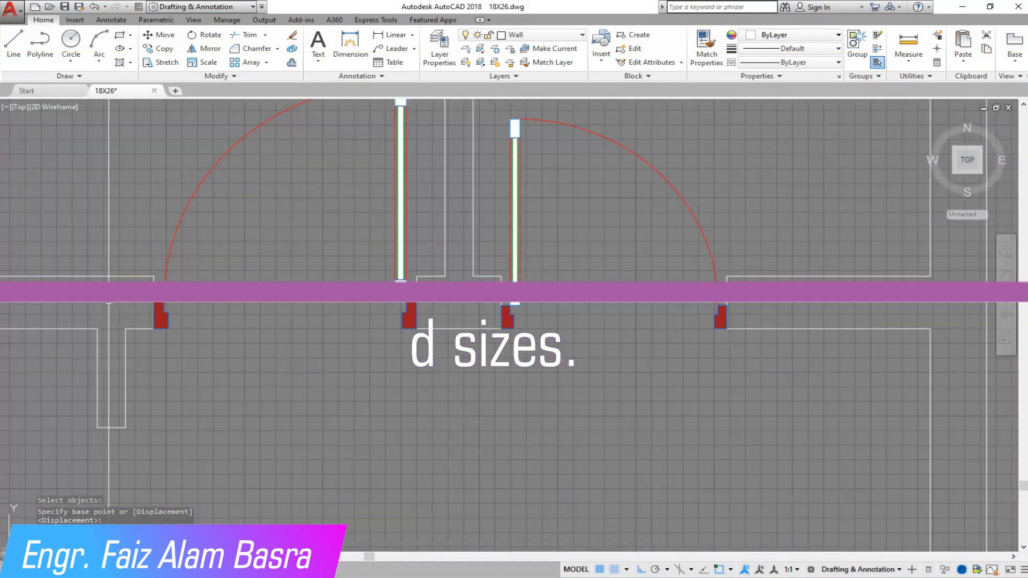
{"action": "scroll", "coordinate": [308, 309], "scroll_direction": "down", "scroll_amount": 2}
{"action": "scroll", "coordinate": [370, 203], "scroll_direction": "down", "scroll_amount": 4}
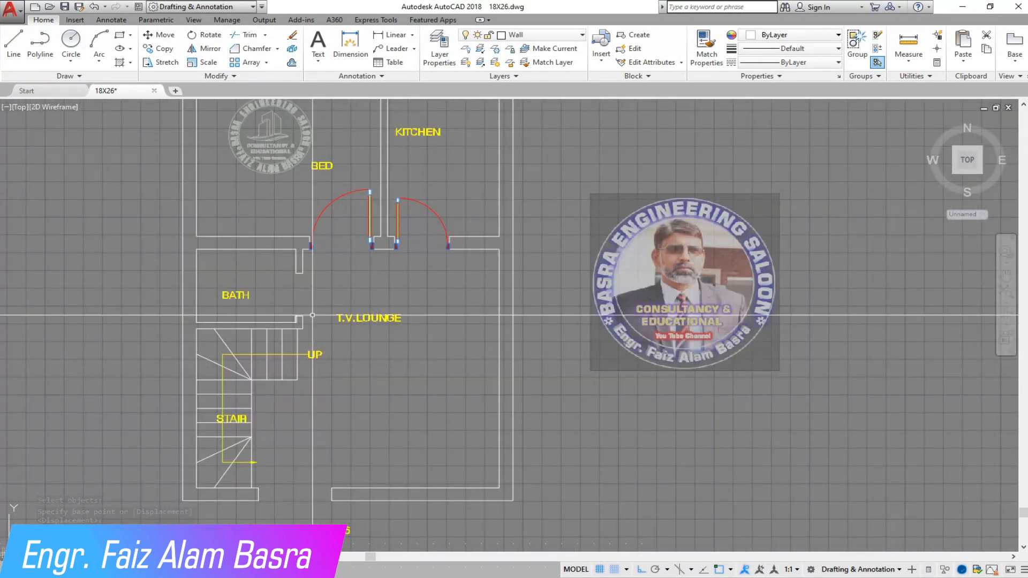
Copy a single-leaf door block from the door library into the bathroom's door opening.
{"action": "left_click", "coordinate": [167, 53]}
{"action": "scroll", "coordinate": [30, 248], "scroll_direction": "down", "scroll_amount": 6}
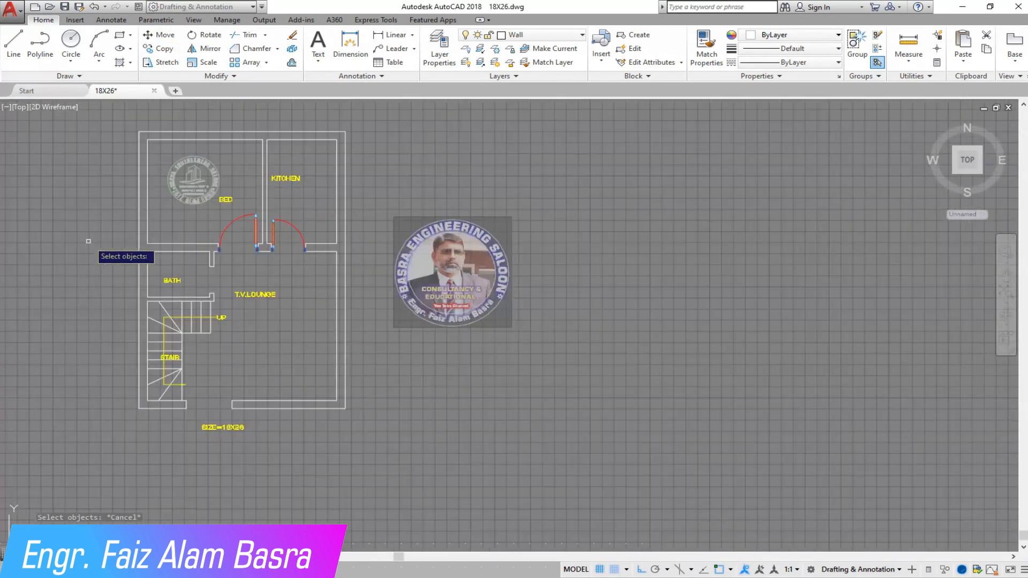
{"action": "scroll", "coordinate": [823, 260], "scroll_direction": "up", "scroll_amount": 10}
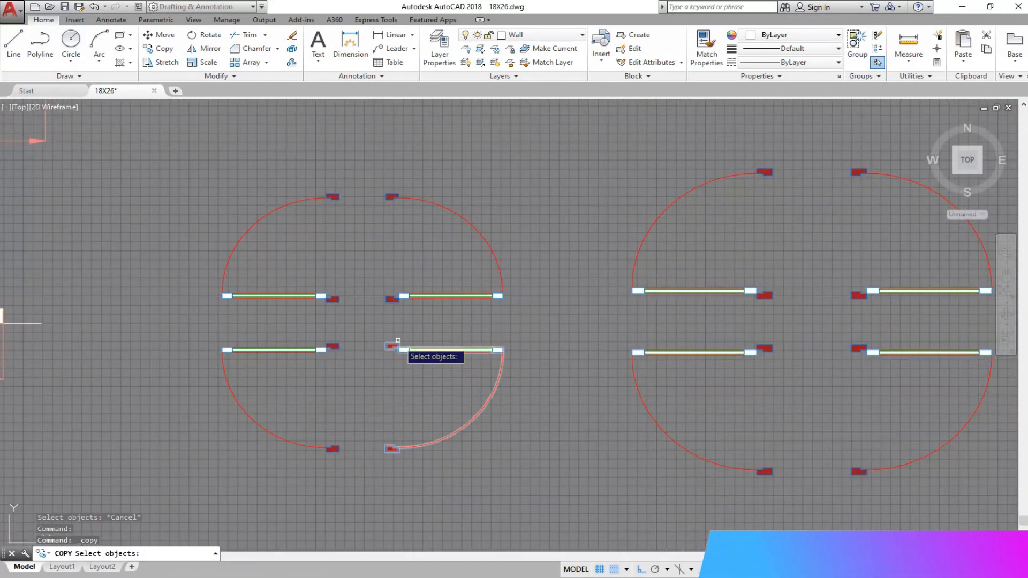
{"action": "left_click", "coordinate": [357, 310]}
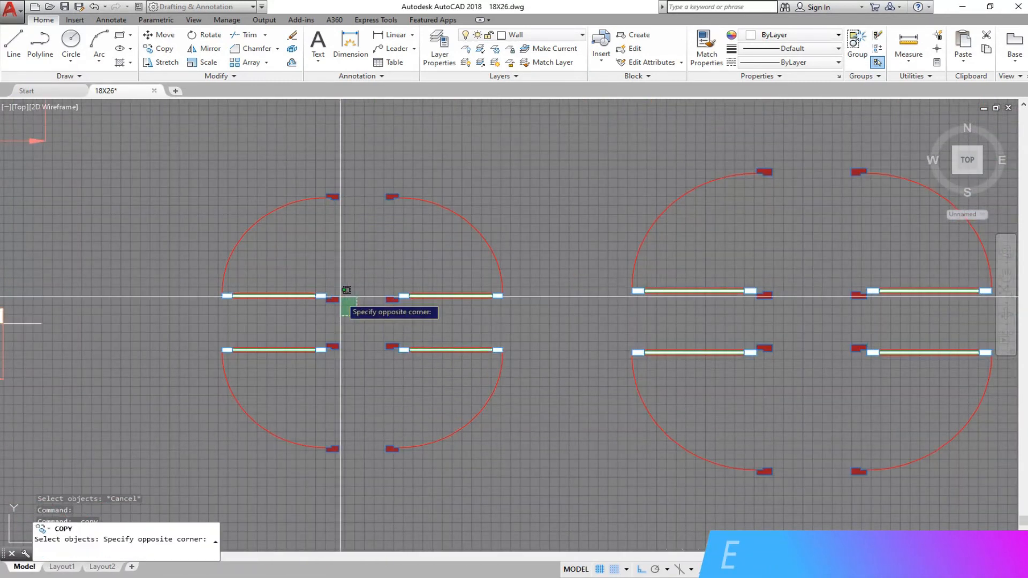
{"action": "left_click", "coordinate": [193, 156]}
{"action": "key", "text": "Return"}
{"action": "scroll", "coordinate": [318, 306], "scroll_direction": "up", "scroll_amount": 9}
{"action": "left_click", "coordinate": [455, 270]}
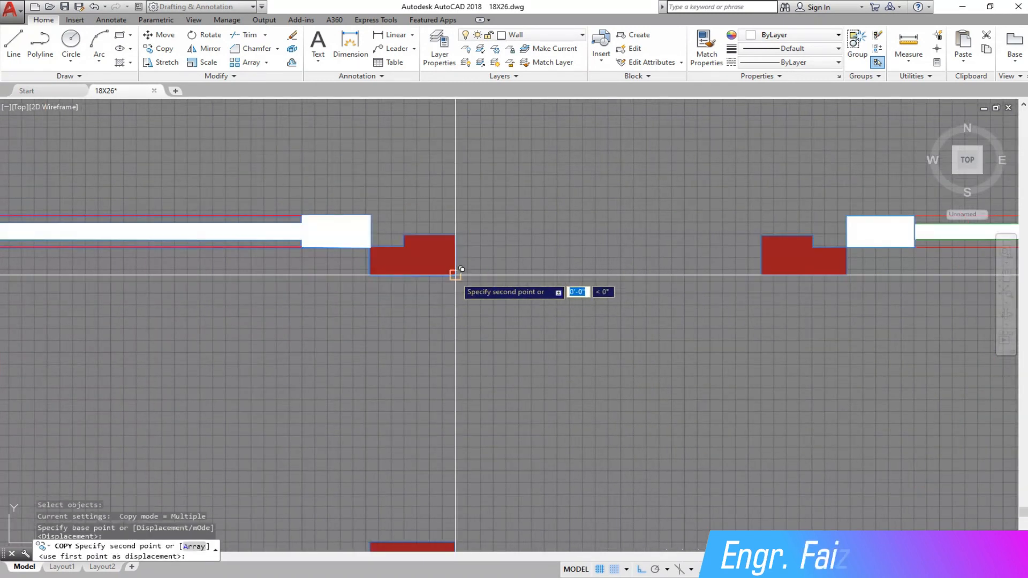
{"action": "scroll", "coordinate": [666, 275], "scroll_direction": "down", "scroll_amount": 8}
{"action": "scroll", "coordinate": [740, 294], "scroll_direction": "down", "scroll_amount": 5}
{"action": "scroll", "coordinate": [379, 276], "scroll_direction": "up", "scroll_amount": 10}
{"action": "left_click", "coordinate": [483, 327]}
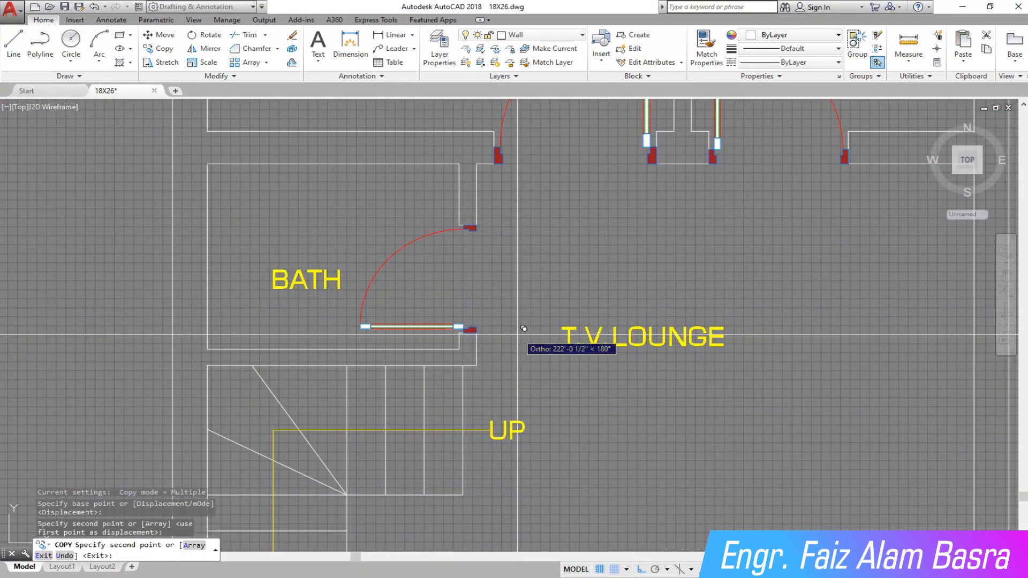
{"action": "key", "text": "Escape"}
{"action": "scroll", "coordinate": [101, 234], "scroll_direction": "down", "scroll_amount": 4}
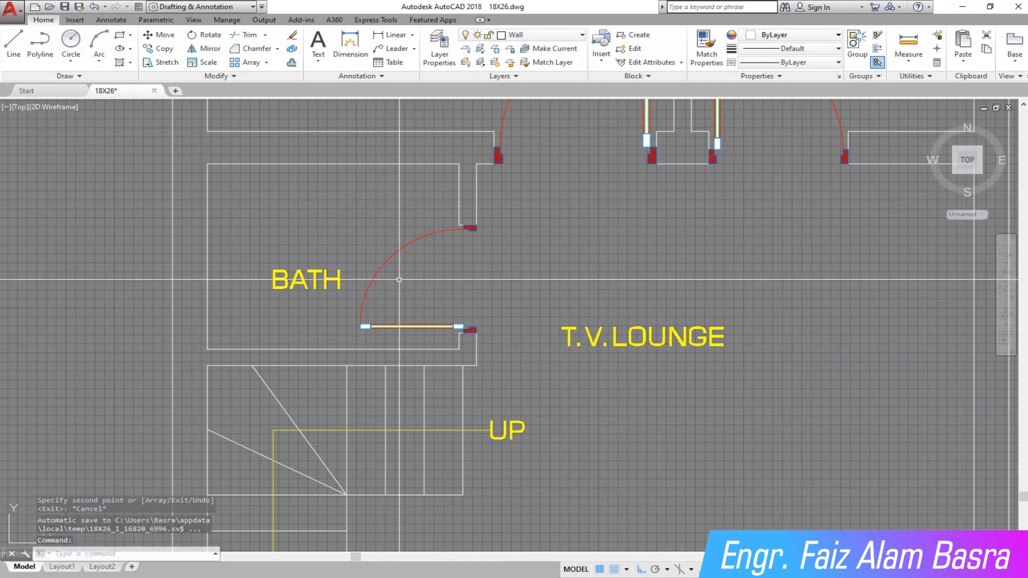
Copy the double-leaf door from the block library into the front entrance opening, aligned with the outer wall corner.
{"action": "left_click", "coordinate": [162, 49]}
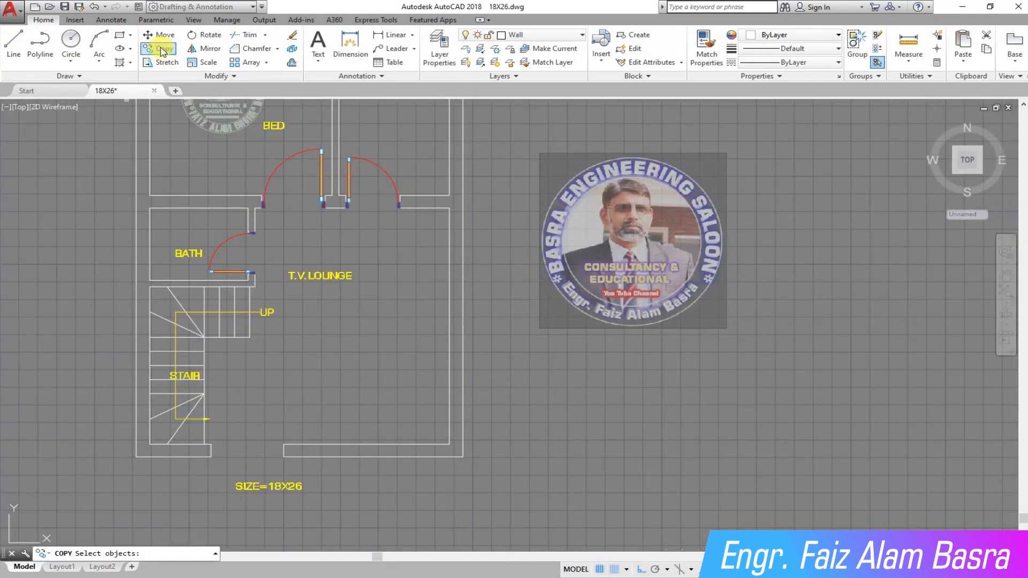
{"action": "scroll", "coordinate": [144, 333], "scroll_direction": "down", "scroll_amount": 6}
{"action": "scroll", "coordinate": [101, 319], "scroll_direction": "down", "scroll_amount": 3}
{"action": "scroll", "coordinate": [722, 402], "scroll_direction": "up", "scroll_amount": 6}
{"action": "scroll", "coordinate": [316, 243], "scroll_direction": "up", "scroll_amount": 7}
{"action": "left_click", "coordinate": [565, 443]}
{"action": "left_click", "coordinate": [339, 284]}
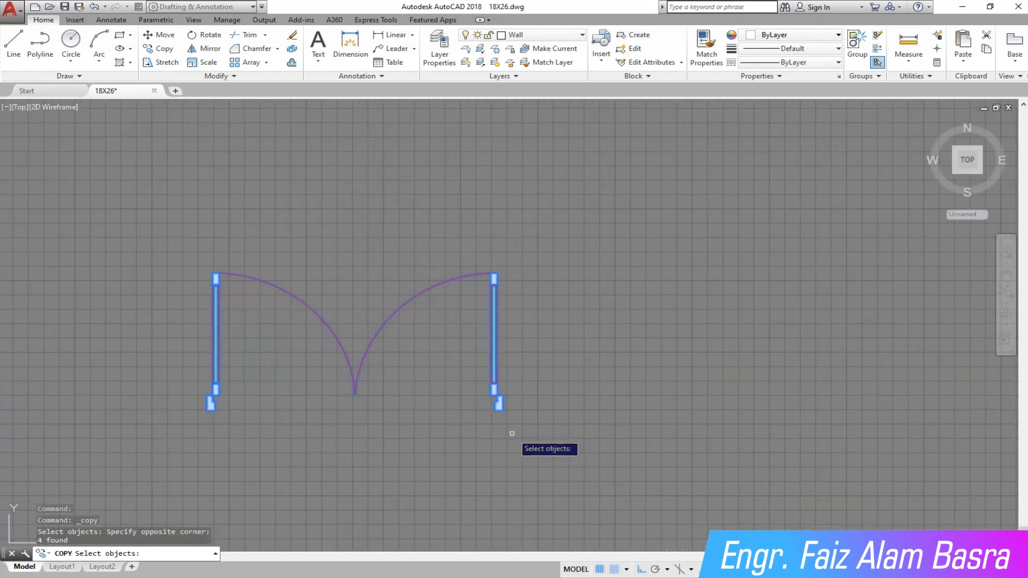
{"action": "key", "text": "Return"}
{"action": "scroll", "coordinate": [512, 431], "scroll_direction": "up", "scroll_amount": 4}
{"action": "left_click", "coordinate": [489, 404]}
{"action": "scroll", "coordinate": [793, 400], "scroll_direction": "down", "scroll_amount": 8}
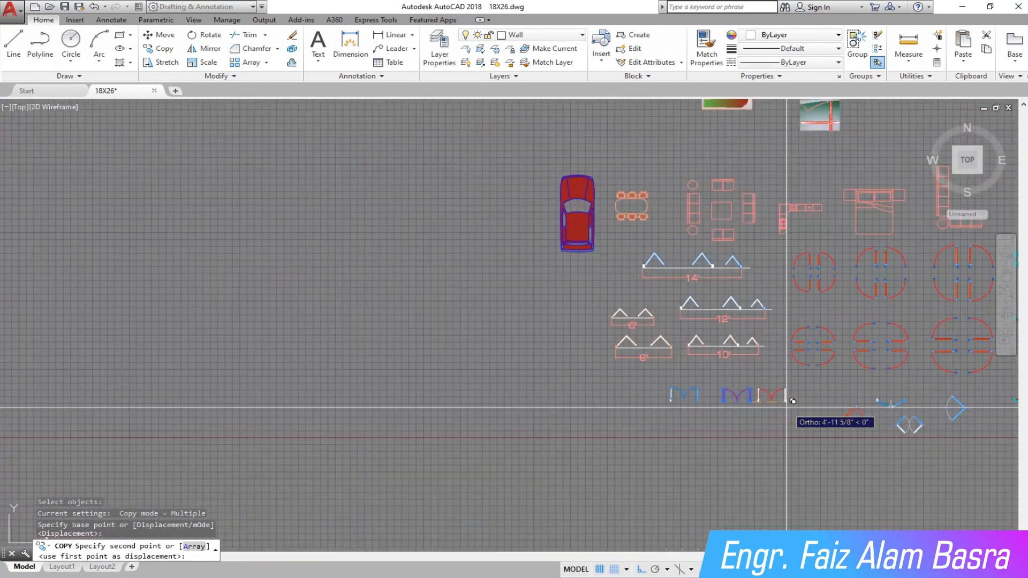
{"action": "scroll", "coordinate": [764, 413], "scroll_direction": "down", "scroll_amount": 5}
{"action": "scroll", "coordinate": [443, 394], "scroll_direction": "up", "scroll_amount": 5}
{"action": "scroll", "coordinate": [408, 351], "scroll_direction": "up", "scroll_amount": 5}
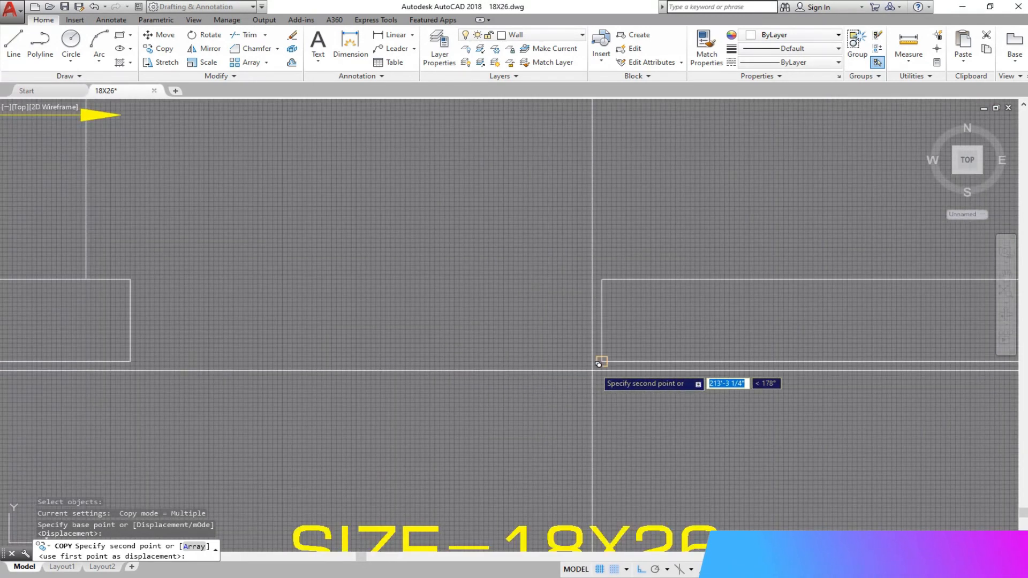
{"action": "left_click", "coordinate": [598, 364]}
{"action": "key", "text": "Escape"}
{"action": "scroll", "coordinate": [292, 445], "scroll_direction": "down", "scroll_amount": 4}
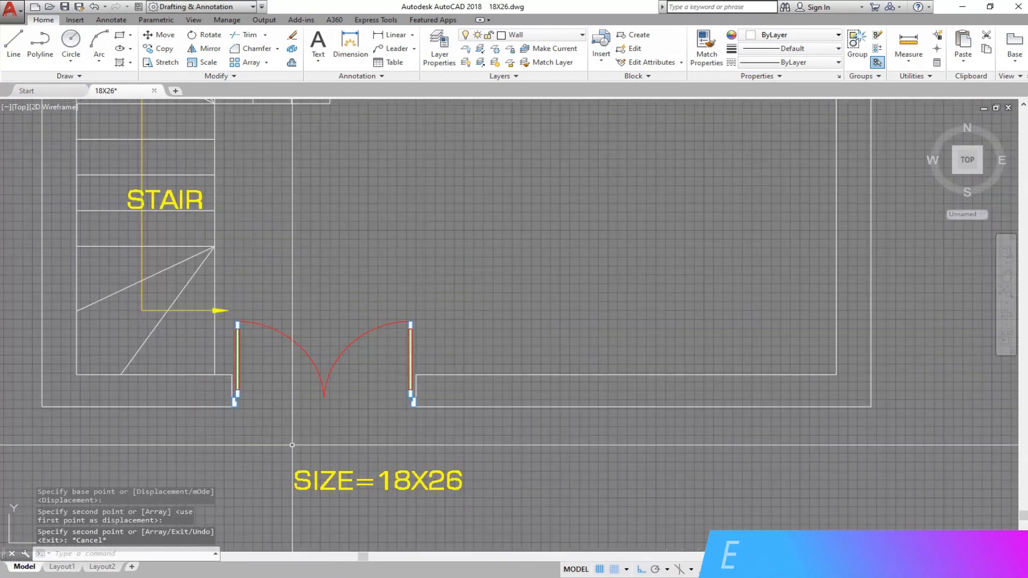
{"action": "scroll", "coordinate": [292, 445], "scroll_direction": "down", "scroll_amount": 2}
Match the bath door frame's properties onto both frame pieces of the double entrance door.
{"action": "left_click", "coordinate": [159, 50]}
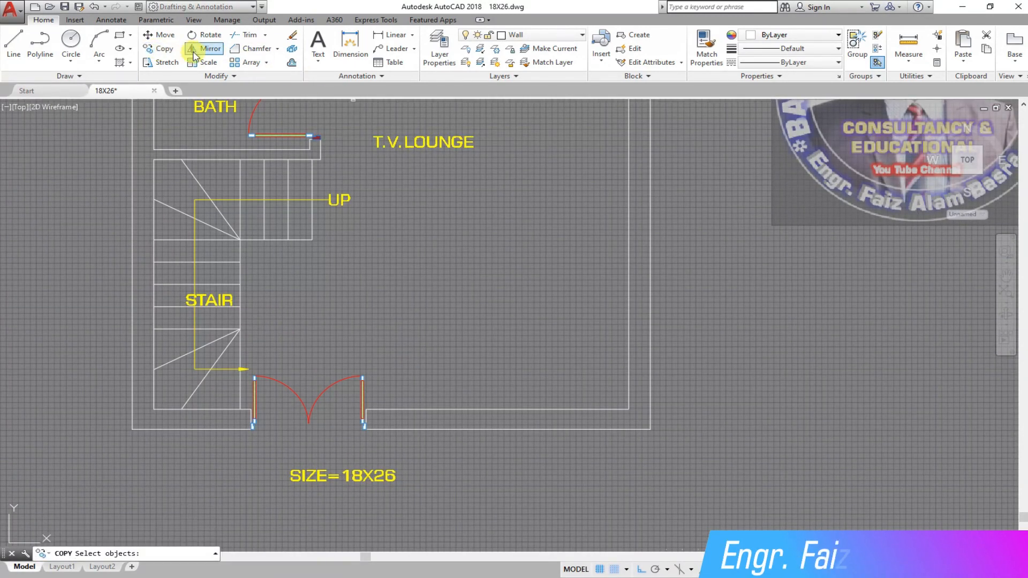
{"action": "middle_click_drag", "start_coordinate": [471, 352], "coordinate": [480, 339]}
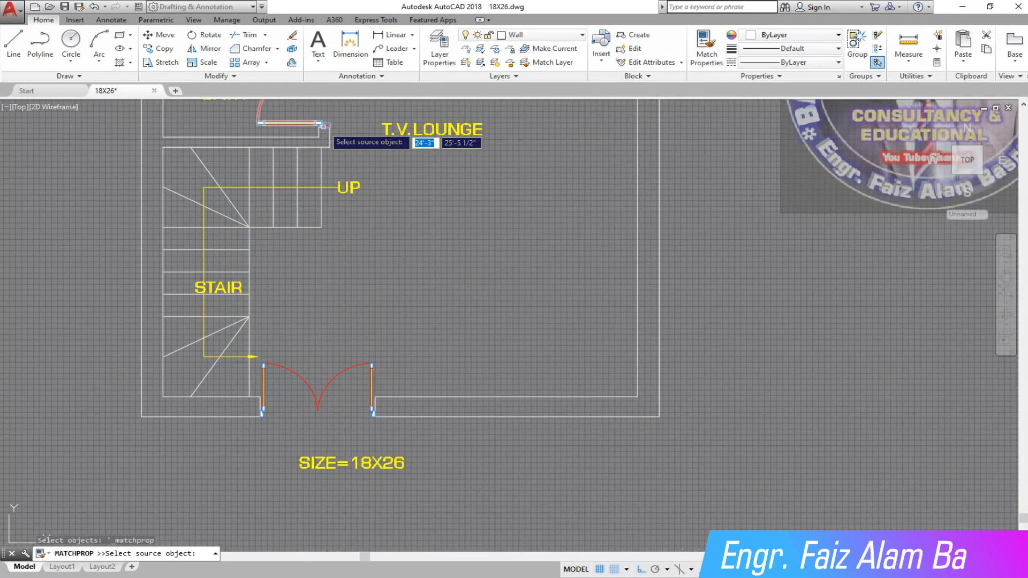
{"action": "scroll", "coordinate": [324, 126], "scroll_direction": "up", "scroll_amount": 5}
{"action": "left_click", "coordinate": [323, 126]}
{"action": "scroll", "coordinate": [375, 322], "scroll_direction": "down", "scroll_amount": 4}
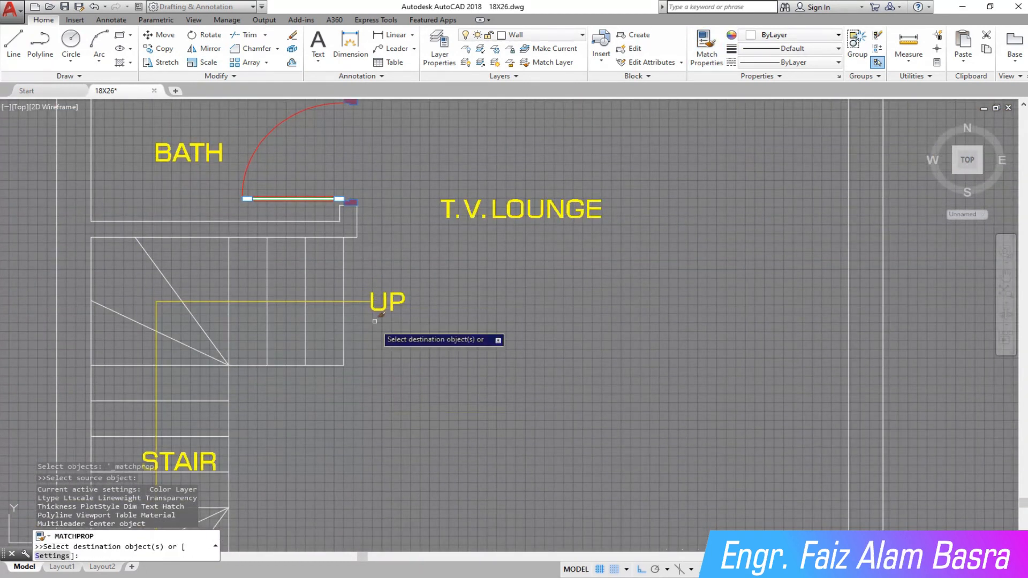
{"action": "scroll", "coordinate": [375, 321], "scroll_direction": "down", "scroll_amount": 5}
{"action": "scroll", "coordinate": [283, 324], "scroll_direction": "up", "scroll_amount": 8}
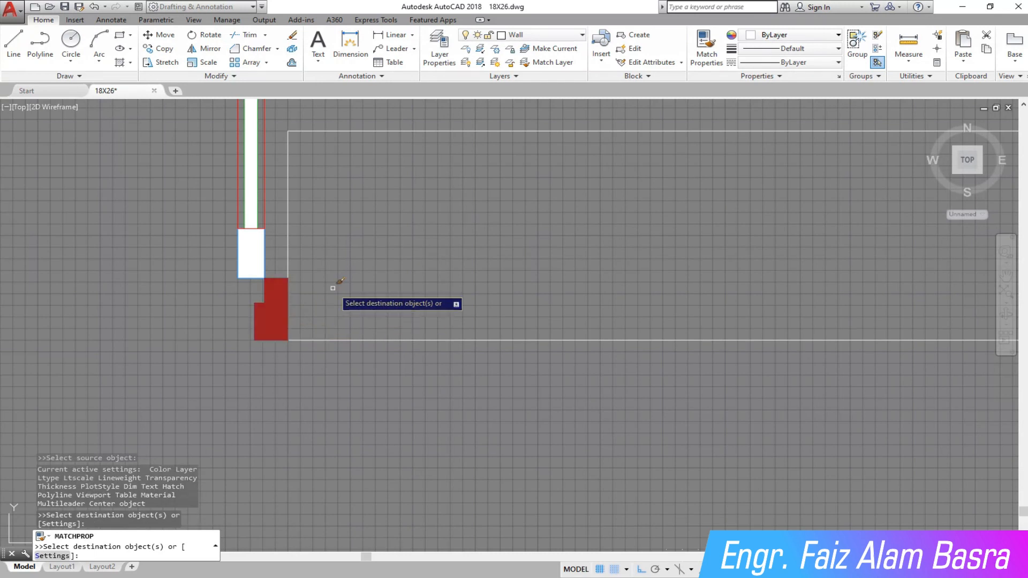
{"action": "left_click", "coordinate": [333, 288]}
{"action": "left_click", "coordinate": [367, 273]}
{"action": "key", "text": "Escape"}
{"action": "scroll", "coordinate": [370, 301], "scroll_direction": "down", "scroll_amount": 6}
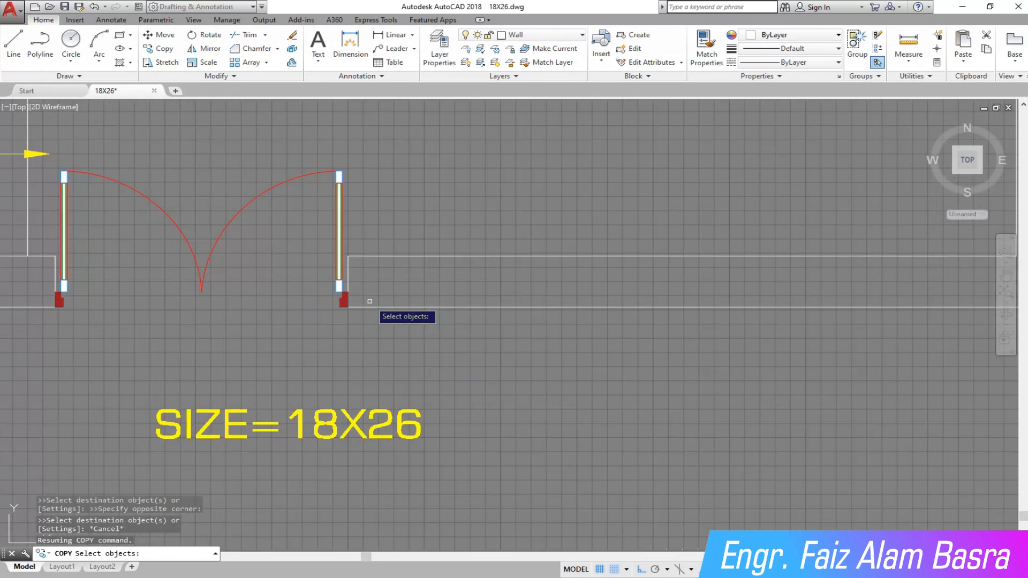
{"action": "key", "text": "Escape"}
Copy three vertical window blocks, one long, one short and one medium mirrored, from the library to beside the bedroom.
{"action": "scroll", "coordinate": [321, 428], "scroll_direction": "down", "scroll_amount": 8}
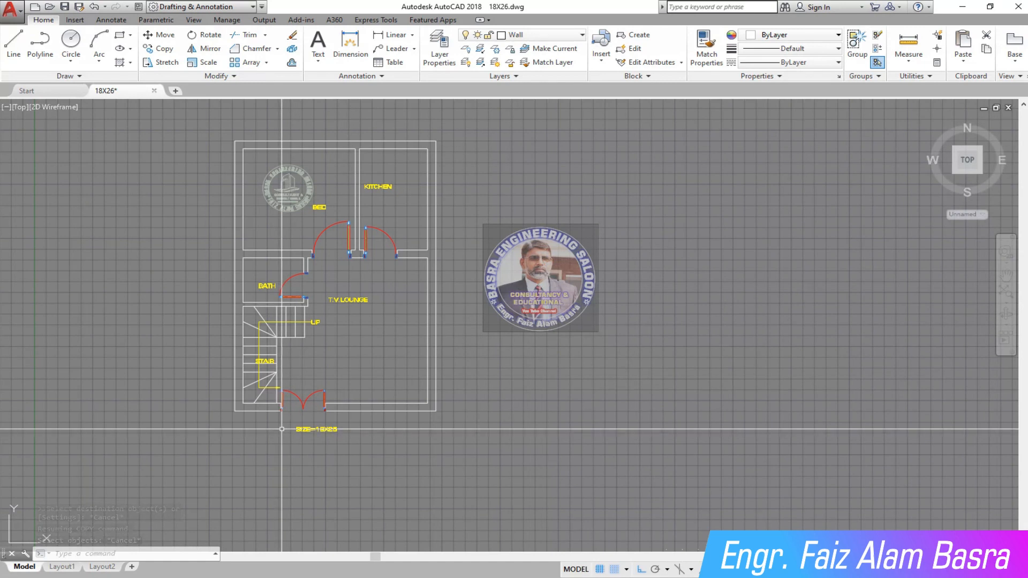
{"action": "left_click", "coordinate": [171, 53]}
{"action": "scroll", "coordinate": [153, 299], "scroll_direction": "down", "scroll_amount": 6}
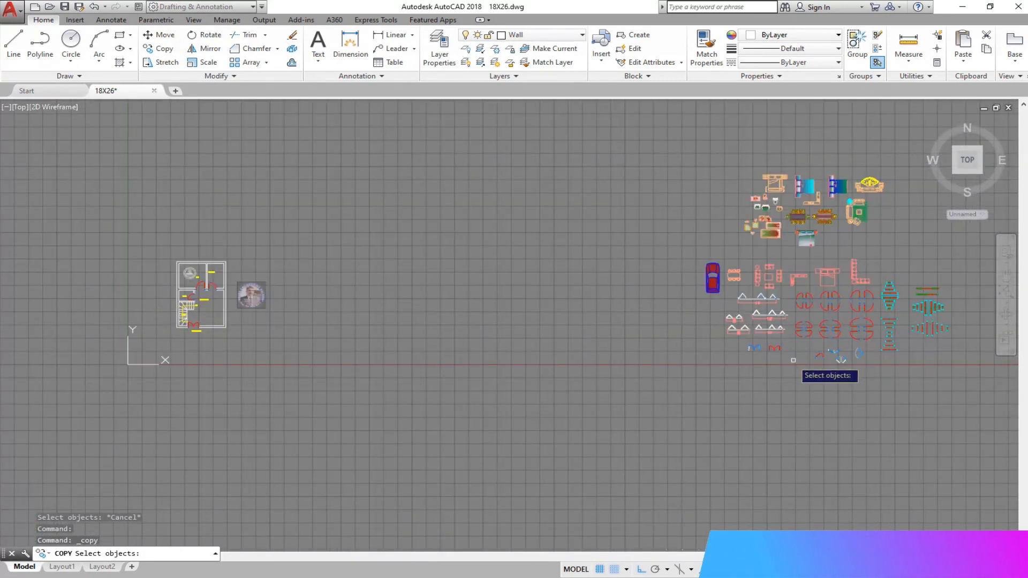
{"action": "scroll", "coordinate": [951, 311], "scroll_direction": "up", "scroll_amount": 4}
{"action": "scroll", "coordinate": [948, 359], "scroll_direction": "up", "scroll_amount": 8}
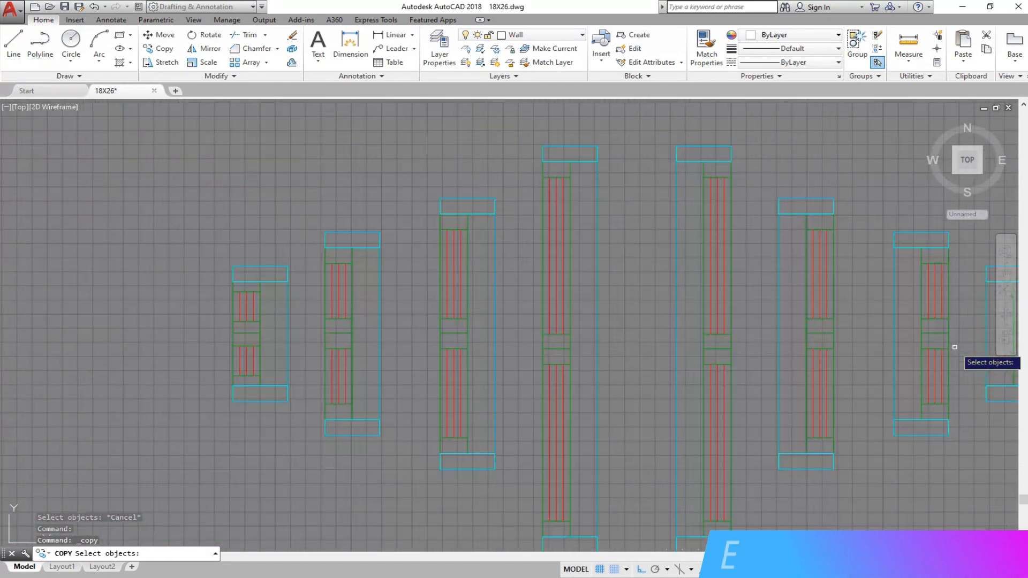
{"action": "scroll", "coordinate": [688, 402], "scroll_direction": "down", "scroll_amount": 2}
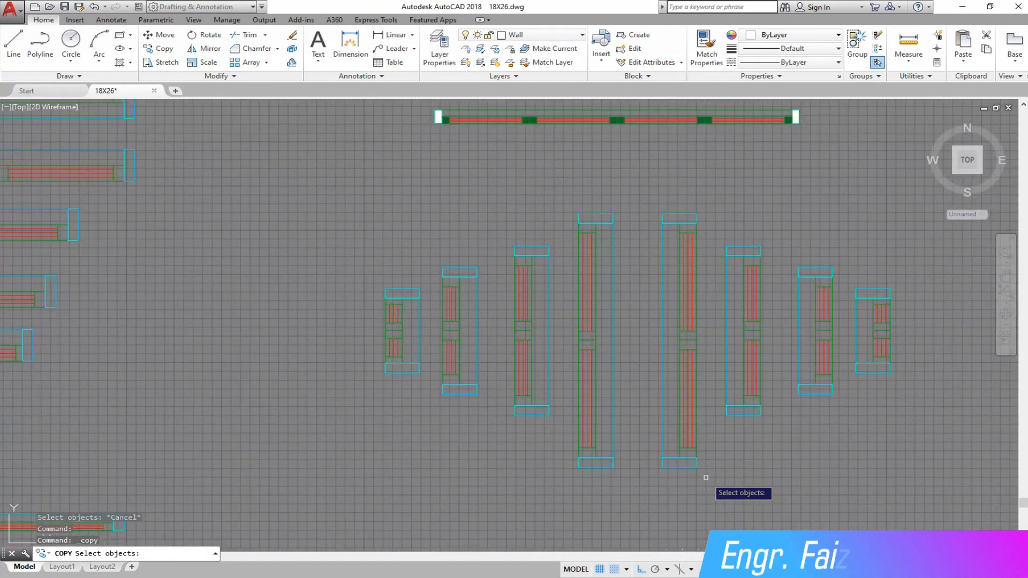
{"action": "left_click", "coordinate": [624, 467]}
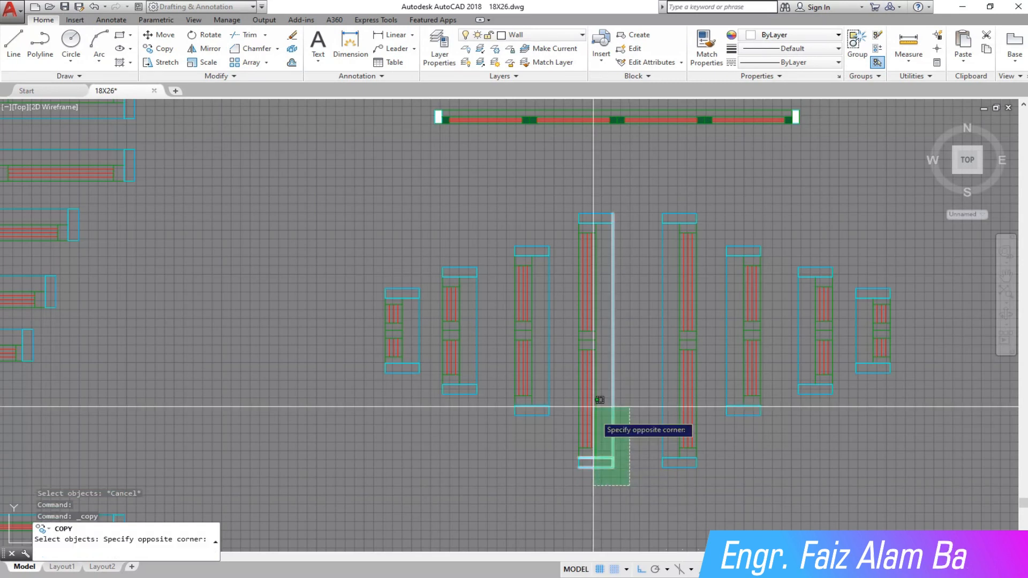
{"action": "left_click", "coordinate": [574, 181]}
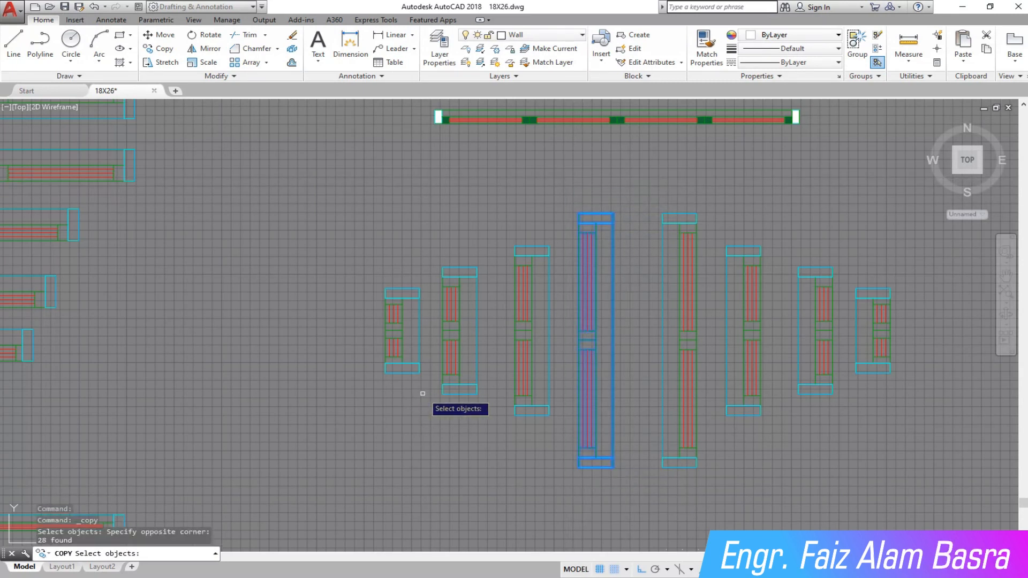
{"action": "left_click", "coordinate": [418, 368]}
{"action": "left_click", "coordinate": [363, 236]}
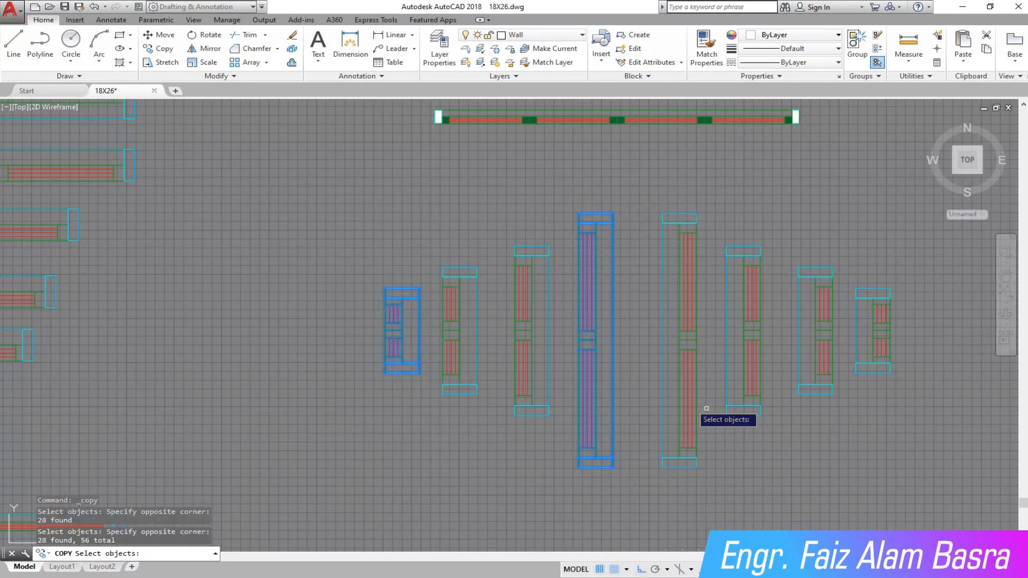
{"action": "left_click", "coordinate": [773, 438]}
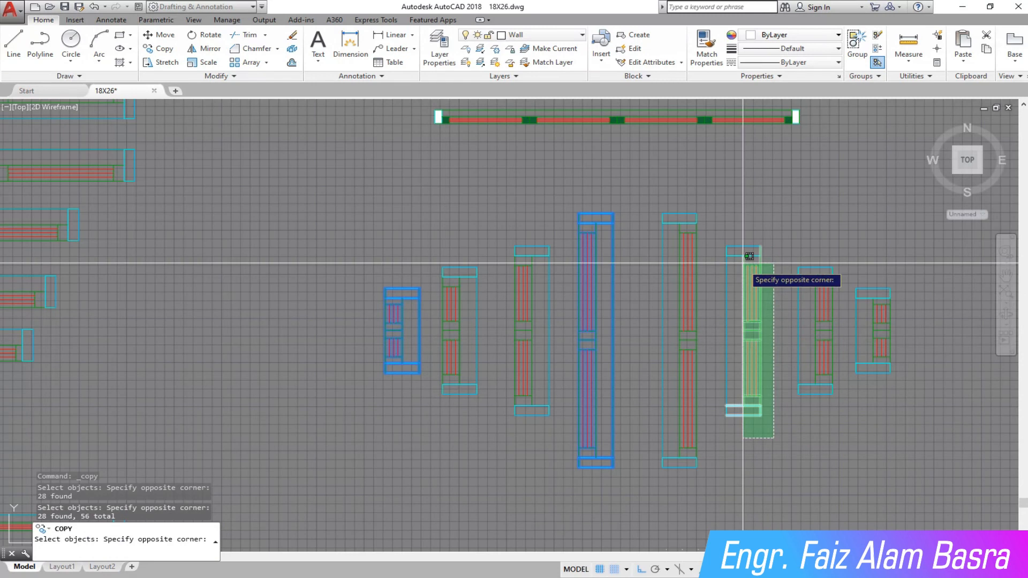
{"action": "left_click", "coordinate": [722, 213]}
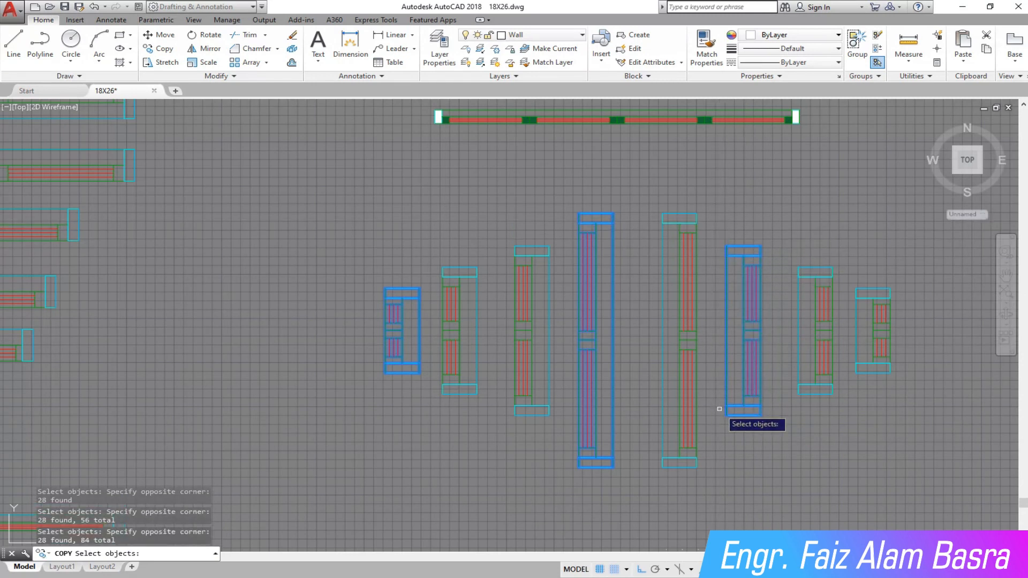
{"action": "key", "text": "Return"}
{"action": "left_click", "coordinate": [718, 369]}
{"action": "scroll", "coordinate": [718, 346], "scroll_direction": "down", "scroll_amount": 7}
{"action": "scroll", "coordinate": [777, 347], "scroll_direction": "down", "scroll_amount": 3}
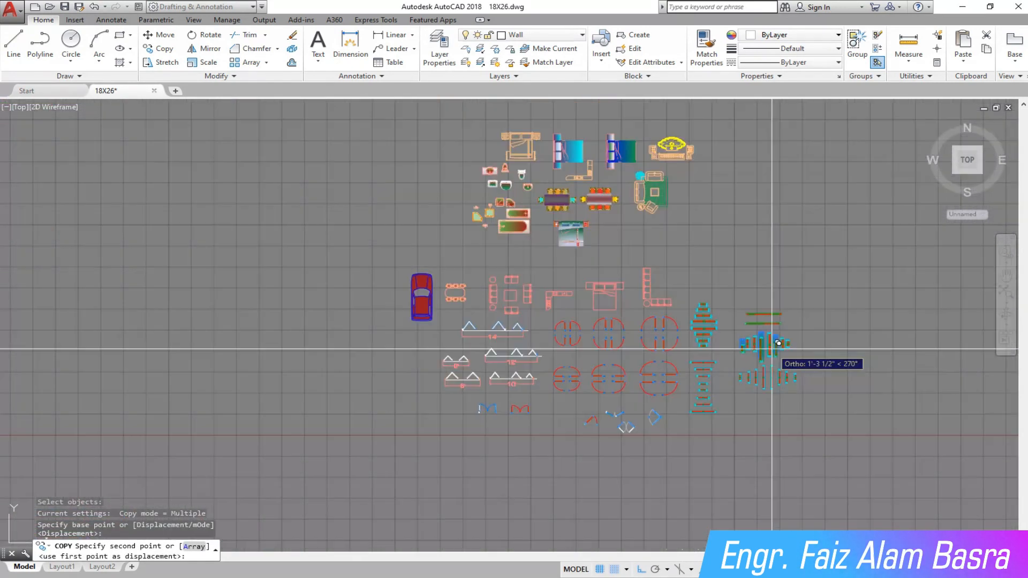
{"action": "scroll", "coordinate": [586, 354], "scroll_direction": "down", "scroll_amount": 2}
{"action": "scroll", "coordinate": [234, 334], "scroll_direction": "up", "scroll_amount": 5}
{"action": "scroll", "coordinate": [236, 332], "scroll_direction": "up", "scroll_amount": 4}
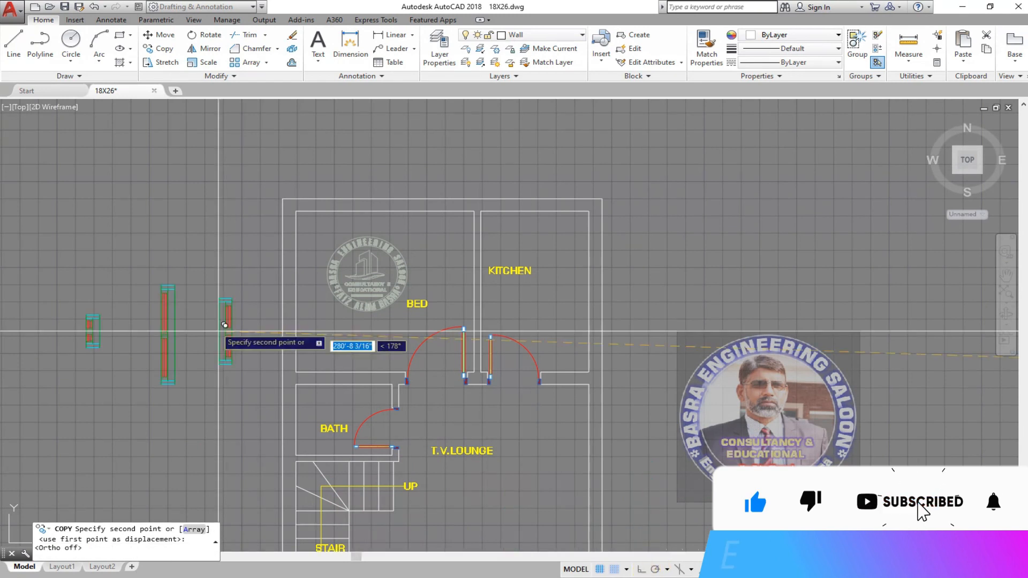
{"action": "scroll", "coordinate": [96, 272], "scroll_direction": "up", "scroll_amount": 2}
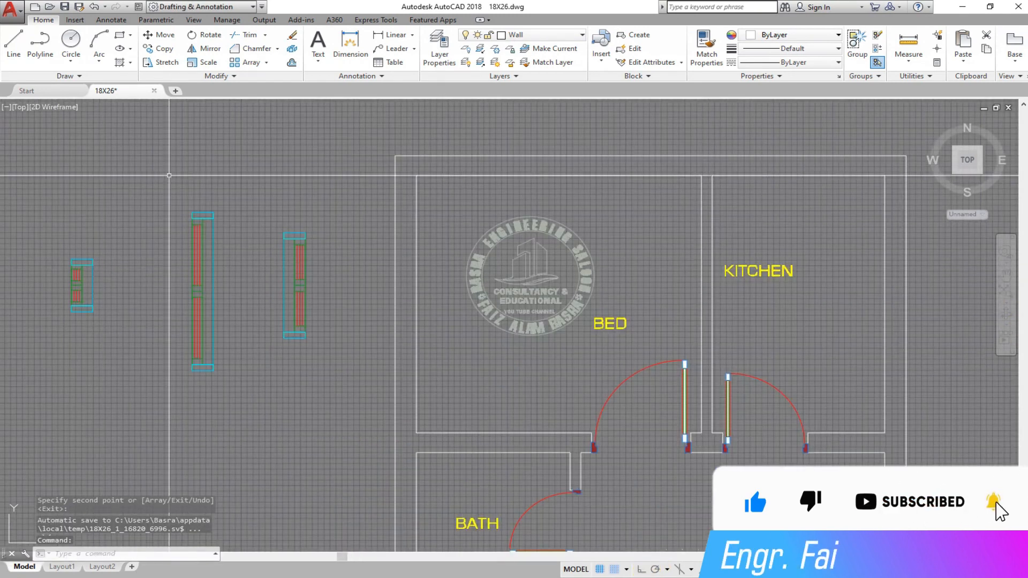
Move the long window into the bedroom's left outer wall with Ortho on.
{"action": "left_click", "coordinate": [161, 38]}
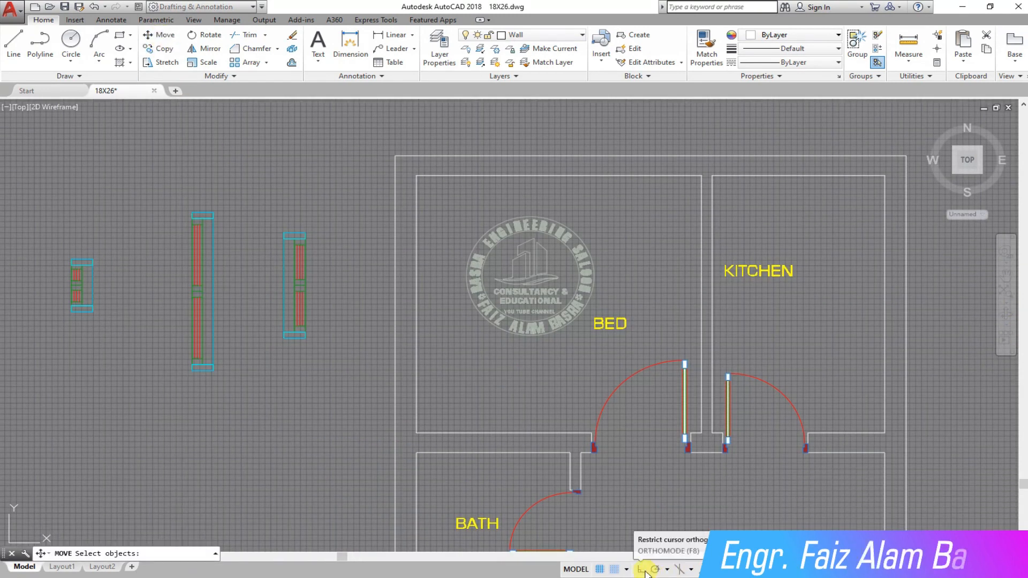
{"action": "left_click", "coordinate": [253, 411]}
{"action": "left_click", "coordinate": [203, 213]}
{"action": "key", "text": "Return"}
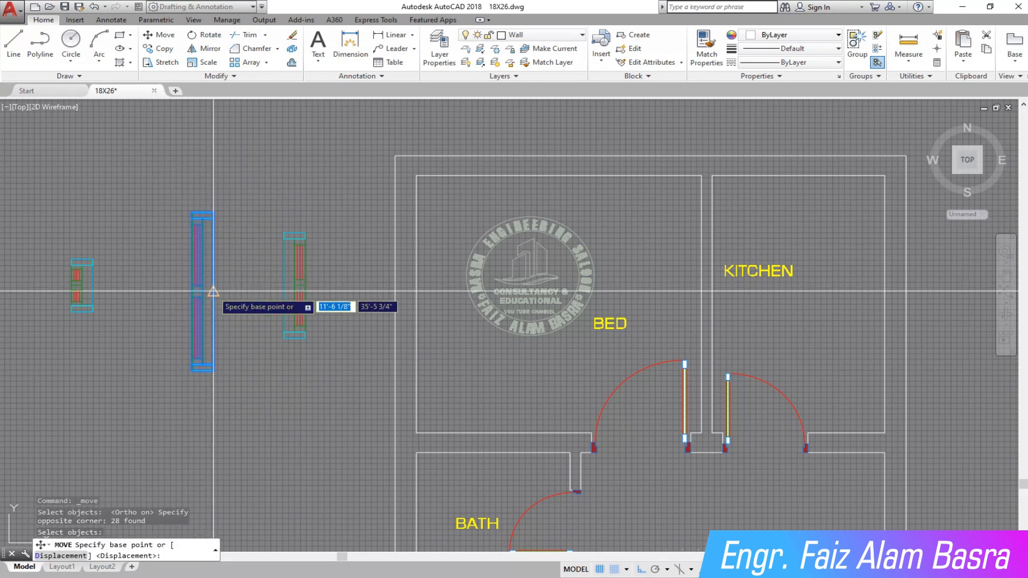
{"action": "left_click", "coordinate": [202, 291]}
{"action": "left_click", "coordinate": [407, 300]}
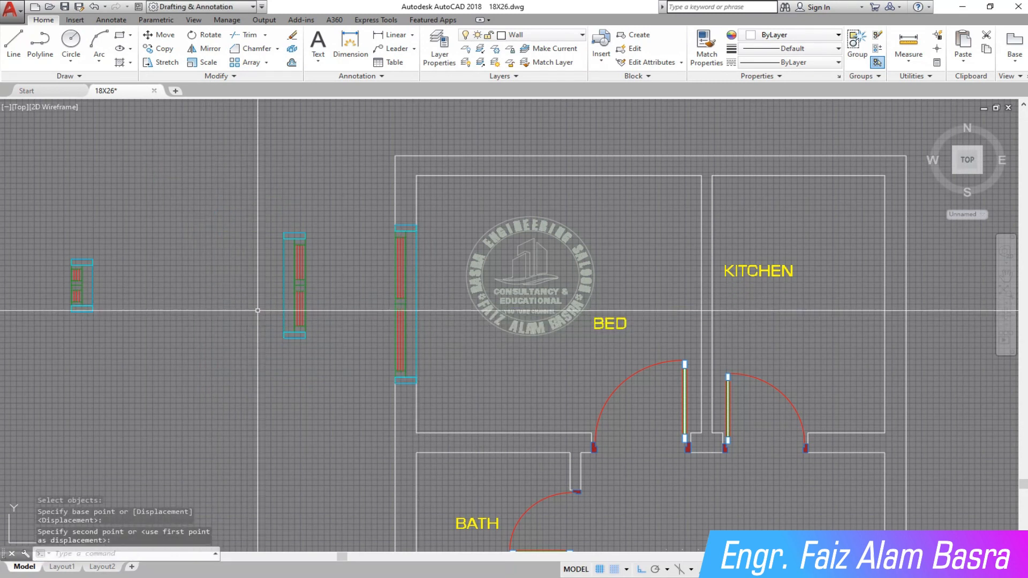
Move the short window into the bathroom's left outer wall.
{"action": "left_click", "coordinate": [158, 35]}
{"action": "left_click", "coordinate": [119, 327]}
{"action": "left_click", "coordinate": [48, 221]}
{"action": "key", "text": "Return"}
{"action": "left_click", "coordinate": [82, 286]}
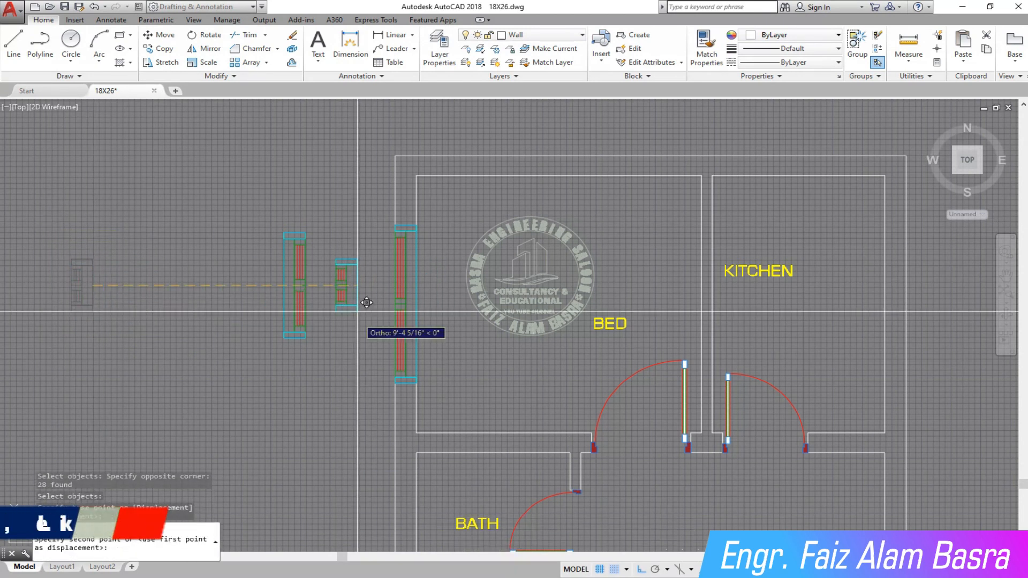
{"action": "scroll", "coordinate": [357, 304], "scroll_direction": "down", "scroll_amount": 2}
{"action": "left_click", "coordinate": [394, 467]}
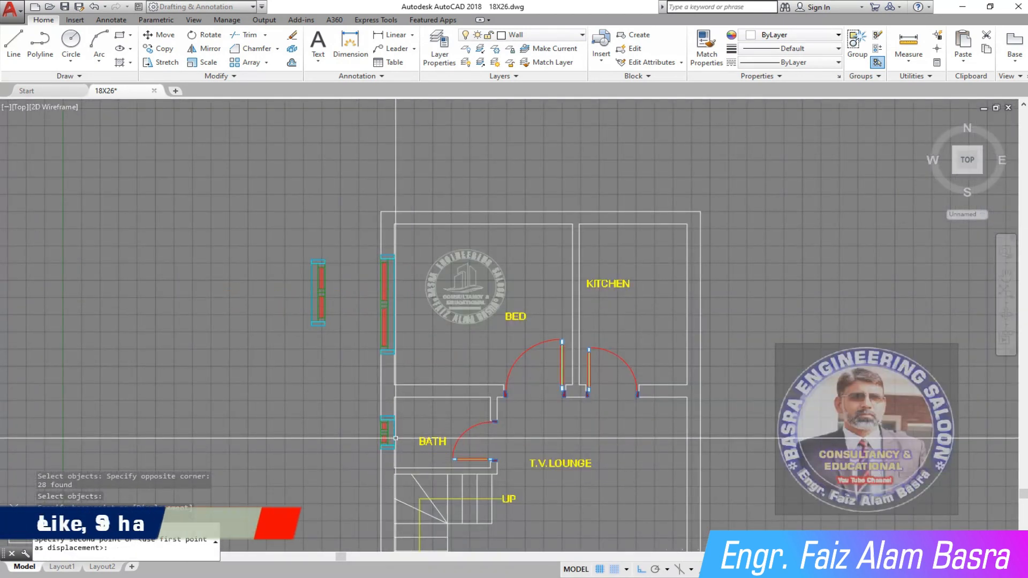
Move the remaining medium window into the kitchen's right outer wall.
{"action": "left_click", "coordinate": [158, 35]}
{"action": "left_click", "coordinate": [338, 340]}
{"action": "left_click", "coordinate": [281, 216]}
{"action": "key", "text": "Return"}
{"action": "left_click", "coordinate": [312, 294]}
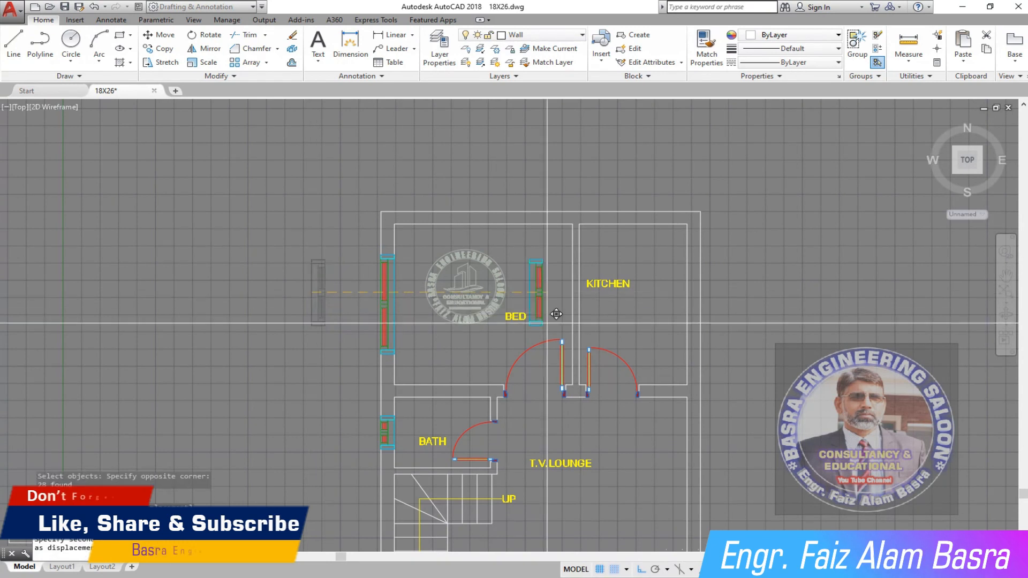
{"action": "left_click", "coordinate": [700, 299]}
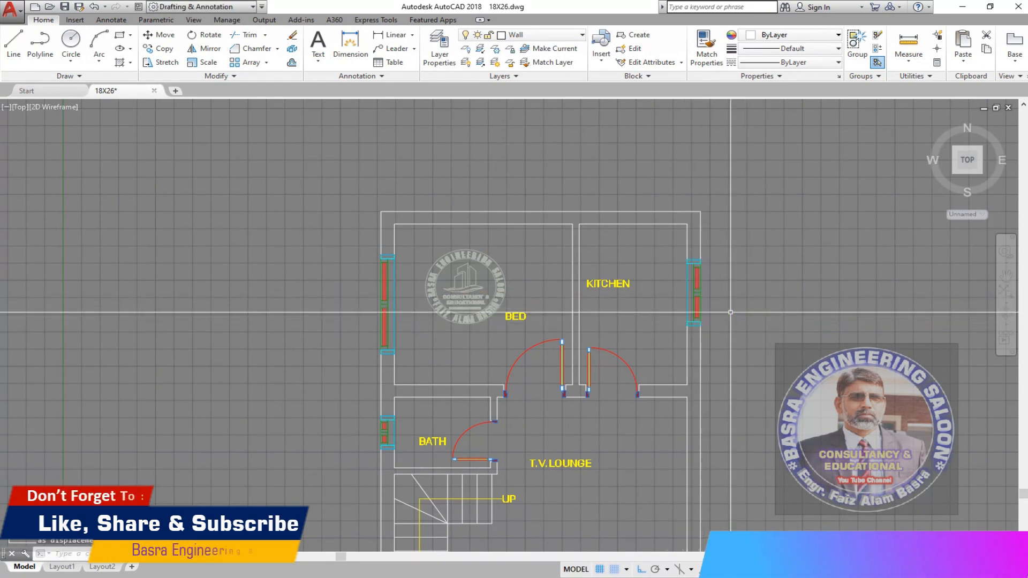
Copy one long and two short horizontal window blocks from the library to the T.V. lounge side of the floor plan.
{"action": "scroll", "coordinate": [774, 254], "scroll_direction": "up", "scroll_amount": 2}
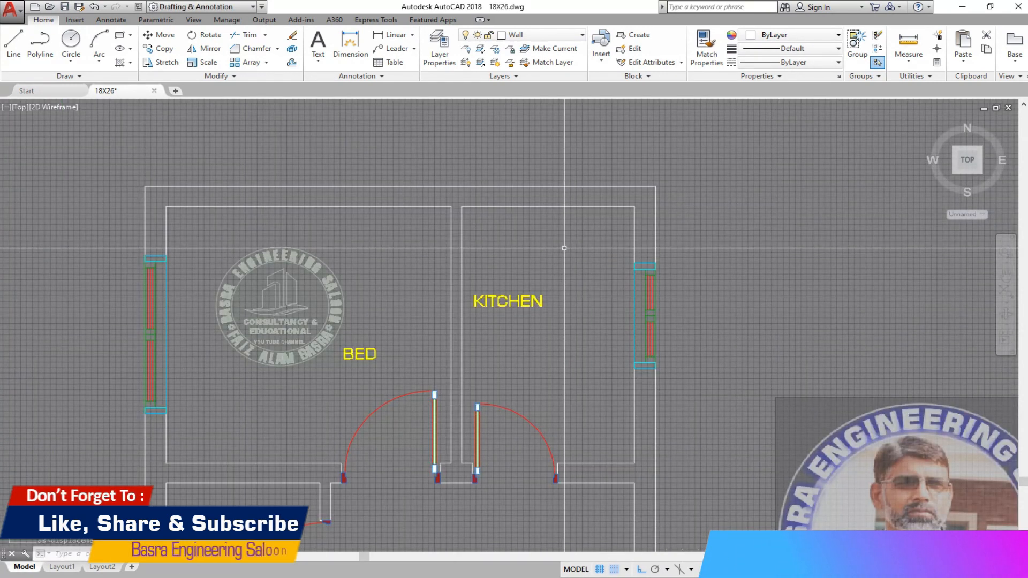
{"action": "scroll", "coordinate": [523, 279], "scroll_direction": "down", "scroll_amount": 2}
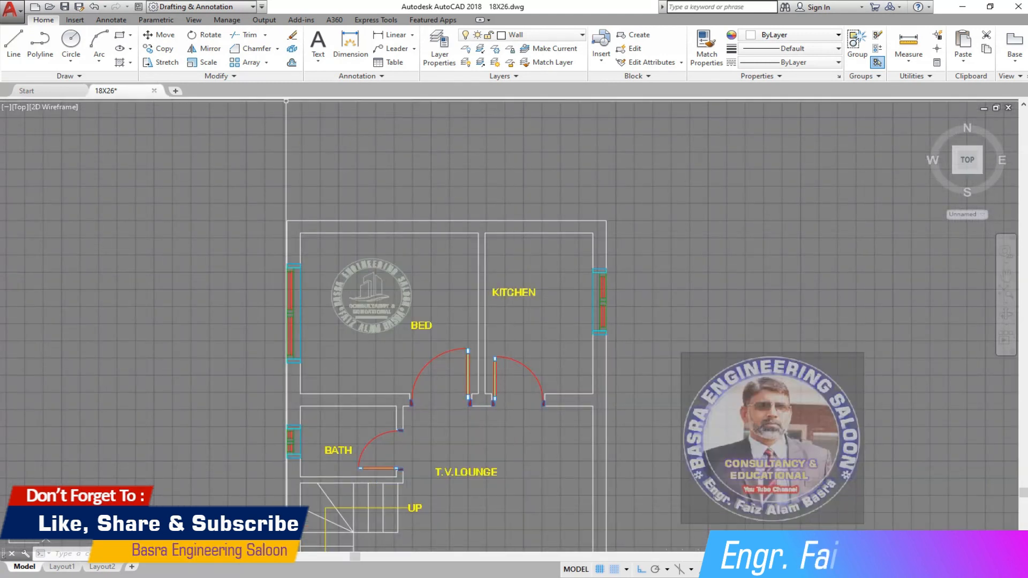
{"action": "scroll", "coordinate": [120, 184], "scroll_direction": "down", "scroll_amount": 8}
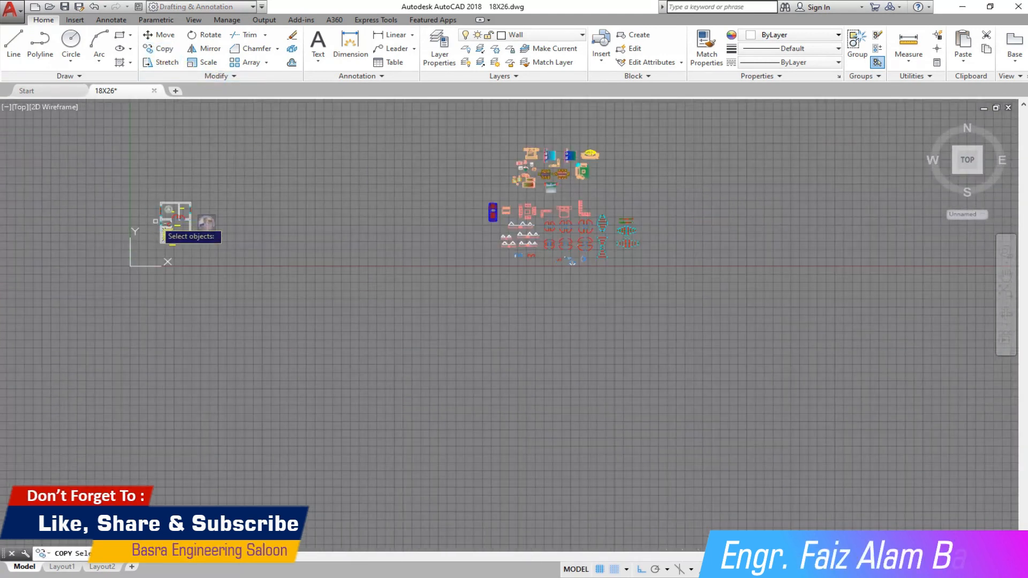
{"action": "scroll", "coordinate": [643, 236], "scroll_direction": "up", "scroll_amount": 8}
{"action": "scroll", "coordinate": [402, 188], "scroll_direction": "up", "scroll_amount": 2}
{"action": "left_click", "coordinate": [377, 273]}
{"action": "scroll", "coordinate": [375, 276], "scroll_direction": "down", "scroll_amount": 3}
{"action": "scroll", "coordinate": [423, 198], "scroll_direction": "up", "scroll_amount": 2}
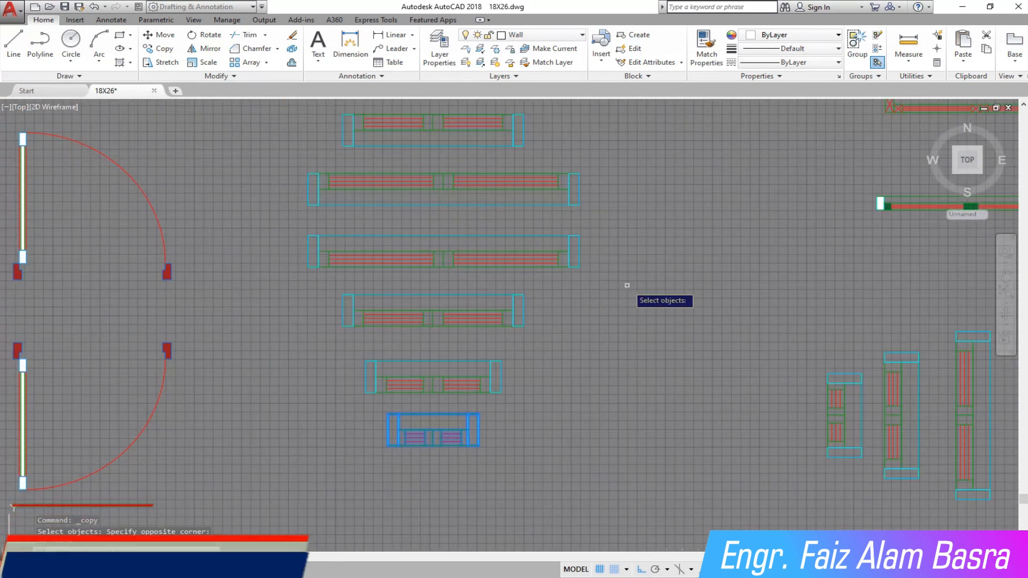
{"action": "left_click", "coordinate": [563, 287]}
{"action": "left_click", "coordinate": [303, 218]}
{"action": "scroll", "coordinate": [348, 251], "scroll_direction": "down", "scroll_amount": 5}
{"action": "scroll", "coordinate": [372, 363], "scroll_direction": "up", "scroll_amount": 6}
{"action": "left_click", "coordinate": [523, 332]}
{"action": "left_click", "coordinate": [271, 227]}
{"action": "key", "text": "Return"}
{"action": "left_click", "coordinate": [405, 274]}
{"action": "scroll", "coordinate": [685, 339], "scroll_direction": "down", "scroll_amount": 6}
{"action": "scroll", "coordinate": [252, 327], "scroll_direction": "up", "scroll_amount": 2}
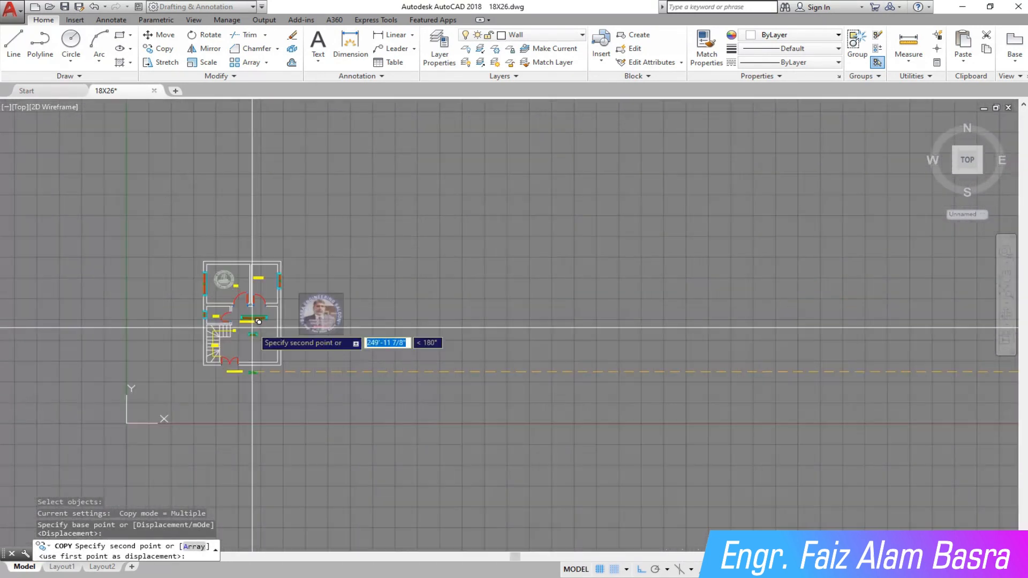
{"action": "scroll", "coordinate": [252, 327], "scroll_direction": "up", "scroll_amount": 3}
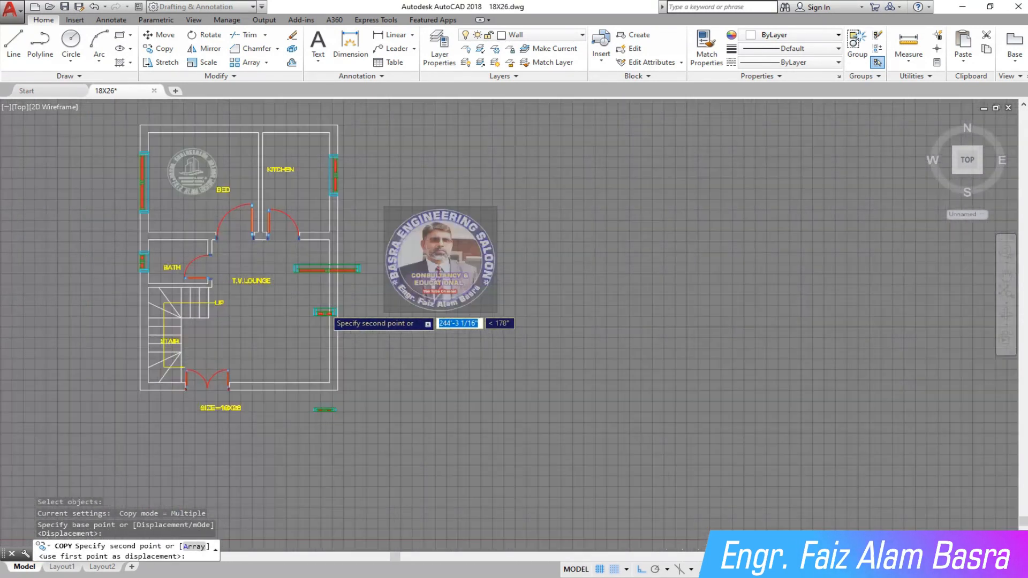
{"action": "scroll", "coordinate": [325, 311], "scroll_direction": "up", "scroll_amount": 4}
{"action": "left_click", "coordinate": [224, 337]}
{"action": "right_click", "coordinate": [223, 348]}
{"action": "left_click", "coordinate": [249, 356]}
Move the long horizontal window into the lounge's front outer wall, between the entrance door and the right corner.
{"action": "scroll", "coordinate": [297, 272], "scroll_direction": "down", "scroll_amount": 4}
{"action": "scroll", "coordinate": [278, 235], "scroll_direction": "up", "scroll_amount": 4}
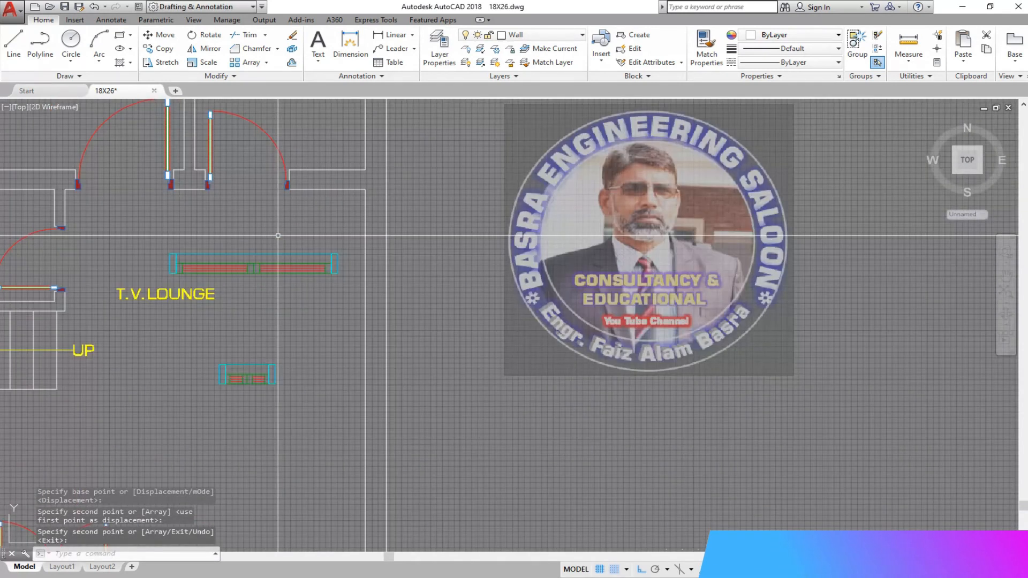
{"action": "left_click", "coordinate": [173, 42]}
{"action": "scroll", "coordinate": [573, 361], "scroll_direction": "up", "scroll_amount": 2}
{"action": "left_click", "coordinate": [574, 358]}
{"action": "left_click", "coordinate": [185, 244]}
{"action": "right_click", "coordinate": [365, 273]}
{"action": "left_click", "coordinate": [381, 287]}
{"action": "scroll", "coordinate": [343, 168], "scroll_direction": "down", "scroll_amount": 5}
{"action": "scroll", "coordinate": [370, 384], "scroll_direction": "up", "scroll_amount": 5}
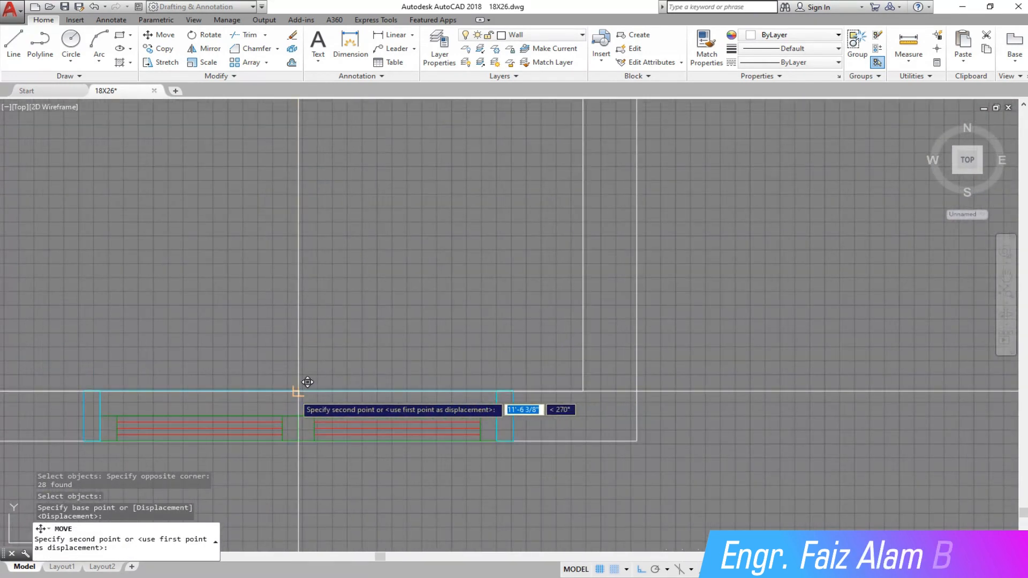
{"action": "left_click", "coordinate": [298, 392]}
Move the short horizontal window from the lounge into the kitchen's lower wall, beside the kitchen door.
{"action": "scroll", "coordinate": [476, 361], "scroll_direction": "down", "scroll_amount": 4}
{"action": "scroll", "coordinate": [442, 363], "scroll_direction": "up", "scroll_amount": 2}
{"action": "scroll", "coordinate": [426, 391], "scroll_direction": "down", "scroll_amount": 4}
{"action": "scroll", "coordinate": [434, 247], "scroll_direction": "up", "scroll_amount": 6}
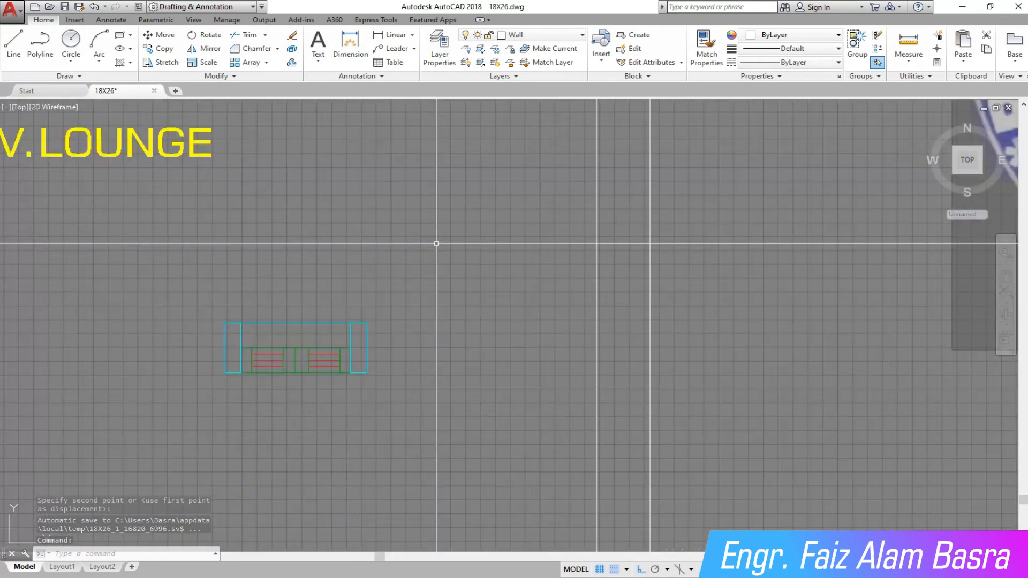
{"action": "left_click", "coordinate": [170, 38]}
{"action": "left_click", "coordinate": [381, 399]}
{"action": "left_click", "coordinate": [177, 276]}
{"action": "right_click", "coordinate": [267, 304]}
{"action": "left_click", "coordinate": [295, 323]}
{"action": "scroll", "coordinate": [274, 398], "scroll_direction": "down", "scroll_amount": 5}
{"action": "scroll", "coordinate": [379, 173], "scroll_direction": "up", "scroll_amount": 5}
{"action": "left_click", "coordinate": [331, 199]}
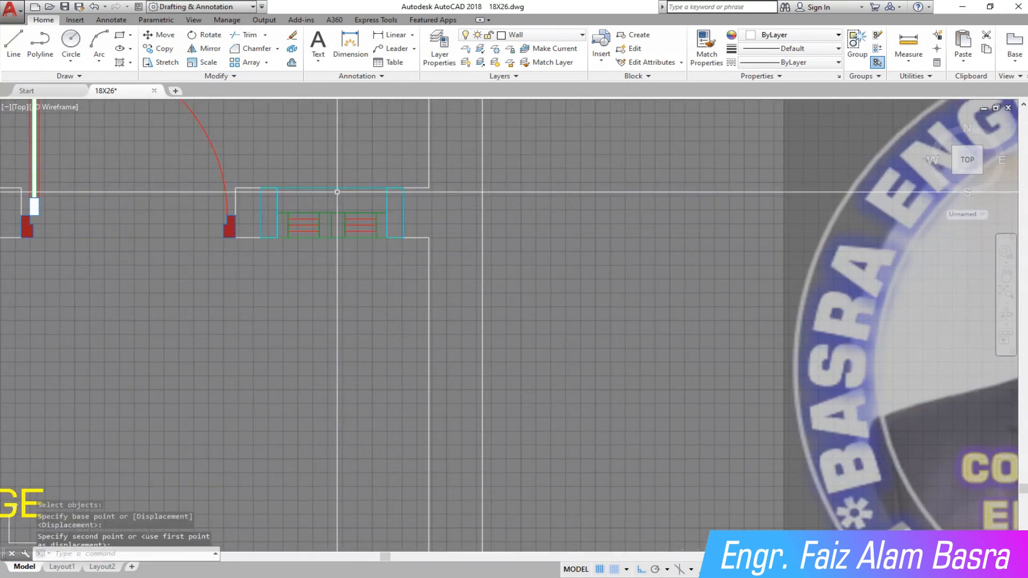
Shift the short kitchen window within its wall so that it butts against the right outer wall.
{"action": "scroll", "coordinate": [406, 168], "scroll_direction": "up", "scroll_amount": 4}
{"action": "left_click", "coordinate": [165, 39]}
{"action": "left_click", "coordinate": [27, 193]}
{"action": "left_click", "coordinate": [435, 382]}
{"action": "key", "text": "Return"}
{"action": "left_click", "coordinate": [400, 219]}
{"action": "scroll", "coordinate": [445, 236], "scroll_direction": "down", "scroll_amount": 10}
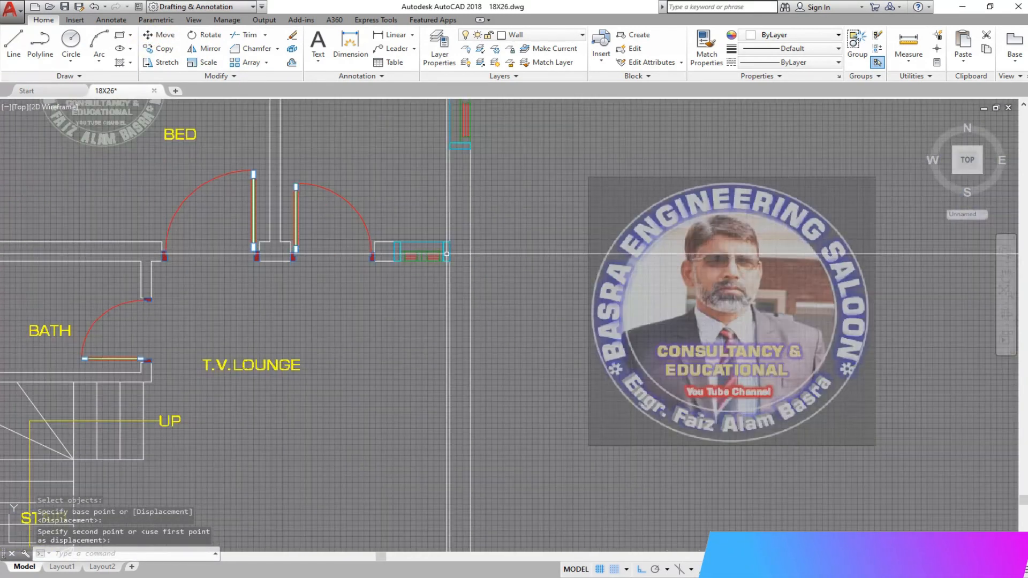
Copy the short kitchen window into the front outer wall below the stair, beside the double entrance door.
{"action": "scroll", "coordinate": [423, 282], "scroll_direction": "up", "scroll_amount": 2}
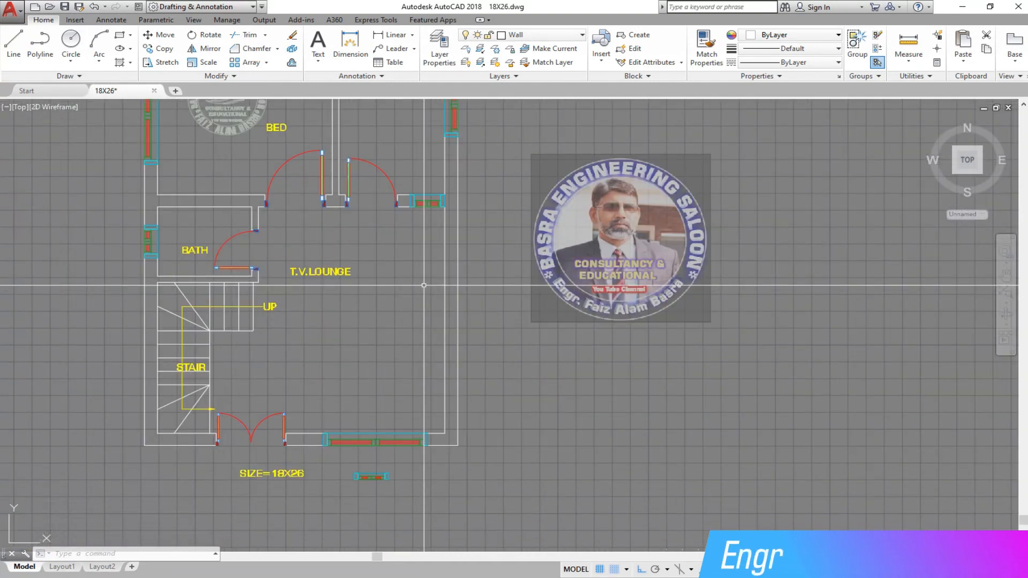
{"action": "scroll", "coordinate": [204, 473], "scroll_direction": "up", "scroll_amount": 2}
{"action": "scroll", "coordinate": [280, 460], "scroll_direction": "down", "scroll_amount": 2}
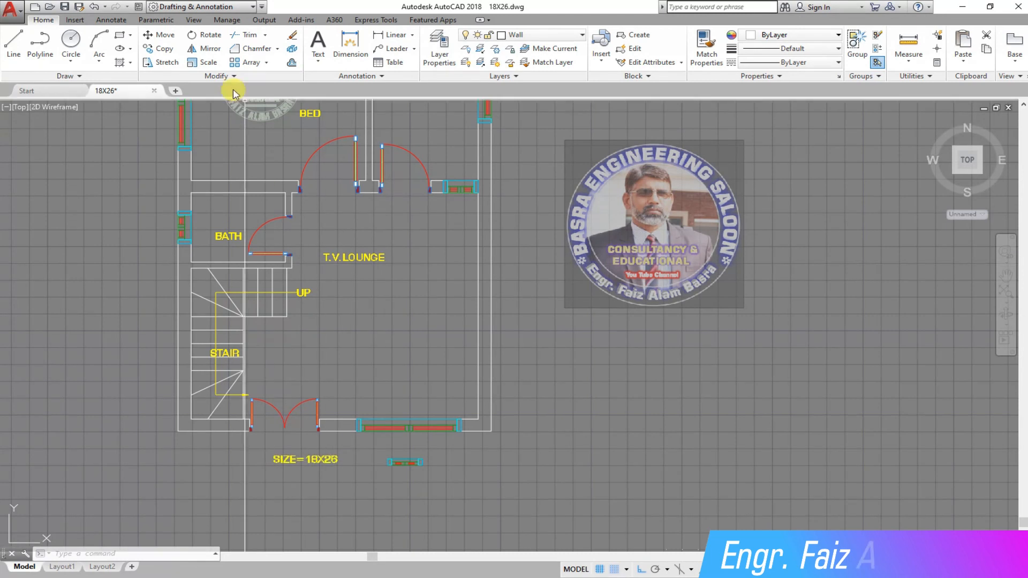
{"action": "scroll", "coordinate": [428, 193], "scroll_direction": "up", "scroll_amount": 4}
{"action": "left_click", "coordinate": [356, 131]}
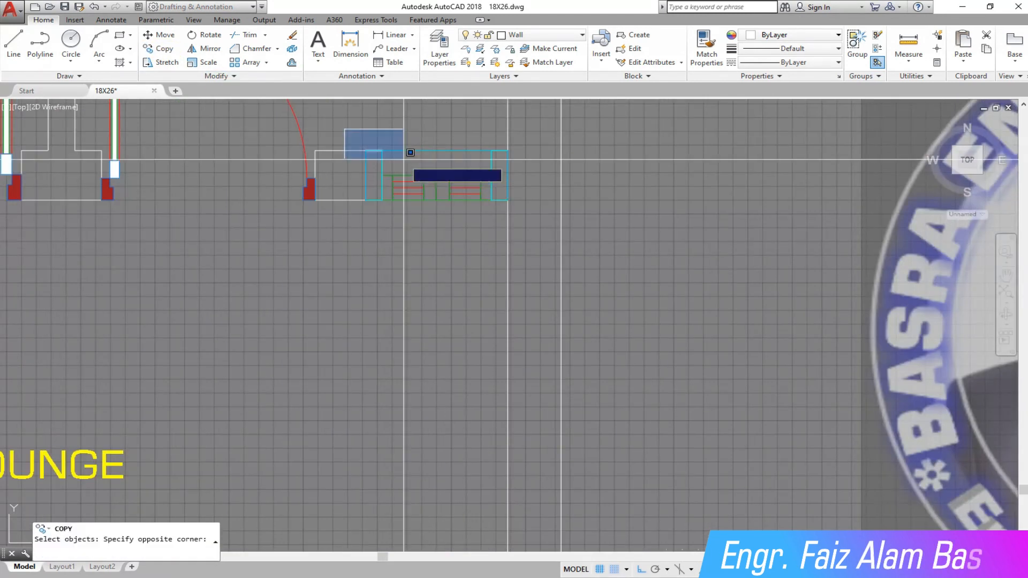
{"action": "left_click", "coordinate": [532, 218]}
{"action": "key", "text": "Return"}
{"action": "left_click", "coordinate": [490, 174]}
{"action": "scroll", "coordinate": [491, 171], "scroll_direction": "down", "scroll_amount": 5}
{"action": "scroll", "coordinate": [354, 317], "scroll_direction": "up", "scroll_amount": 7}
{"action": "left_click", "coordinate": [378, 368]}
{"action": "key", "text": "Escape"}
{"action": "scroll", "coordinate": [388, 355], "scroll_direction": "down", "scroll_amount": 2}
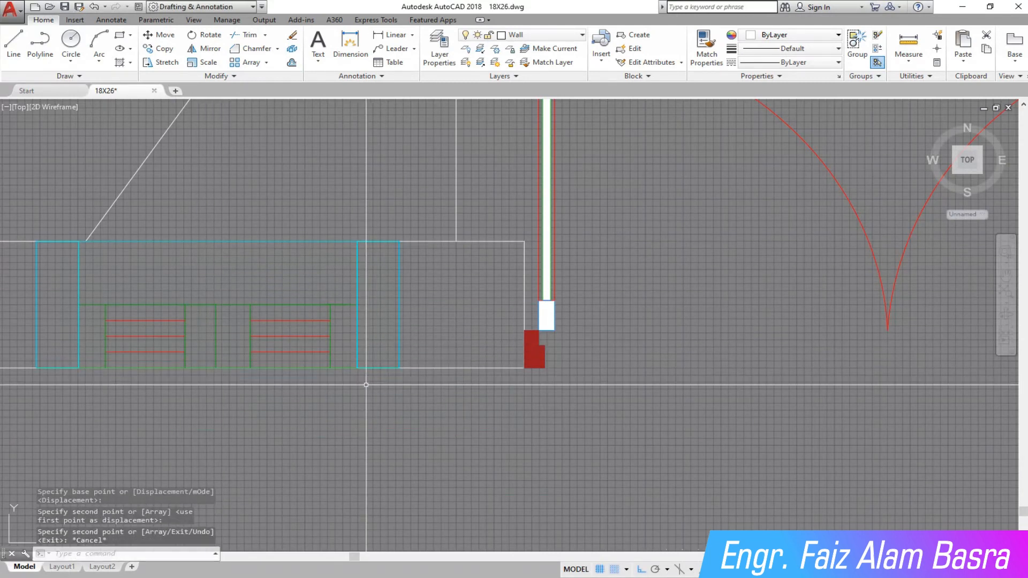
Fill all outer and inner wall sections of the plan with a SOLID hatch.
{"action": "scroll", "coordinate": [346, 412], "scroll_direction": "down", "scroll_amount": 3}
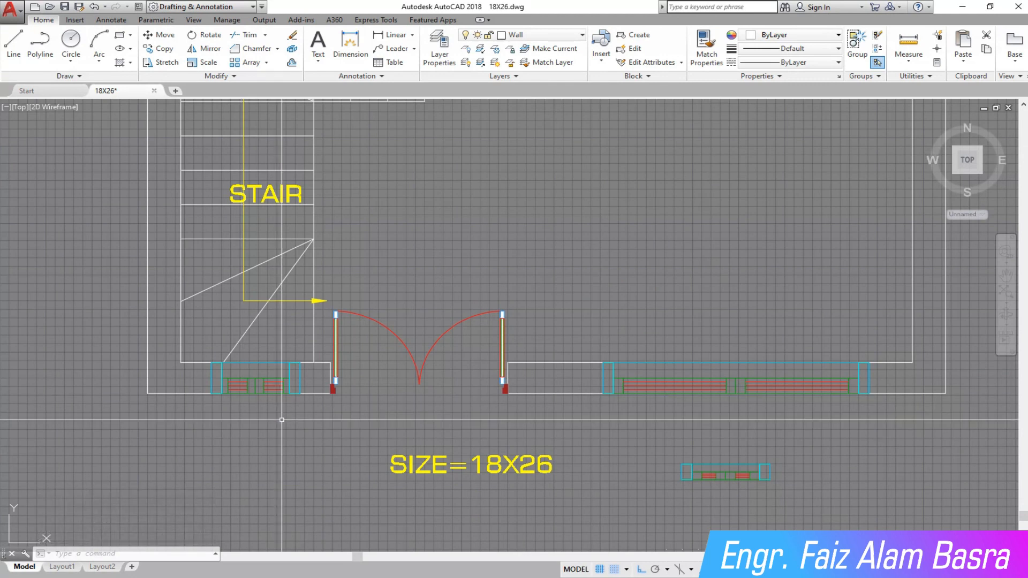
{"action": "scroll", "coordinate": [281, 419], "scroll_direction": "down", "scroll_amount": 2}
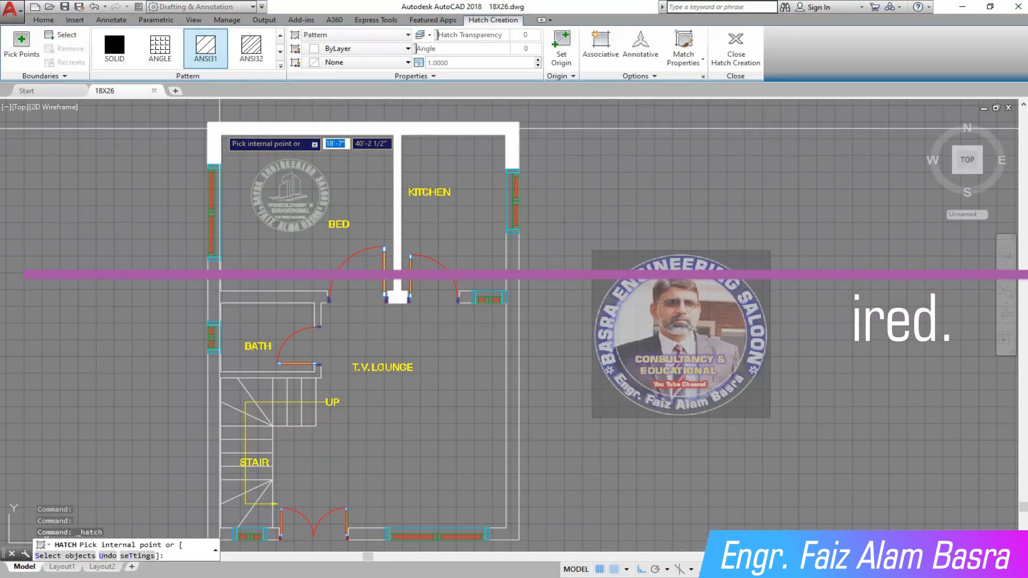
{"action": "left_click", "coordinate": [213, 129]}
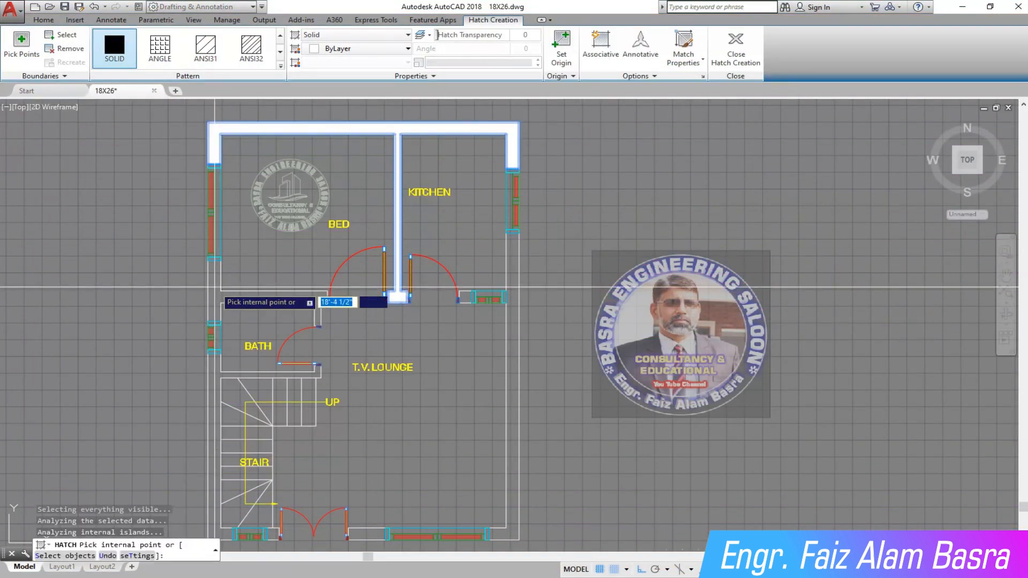
{"action": "left_click", "coordinate": [214, 364]}
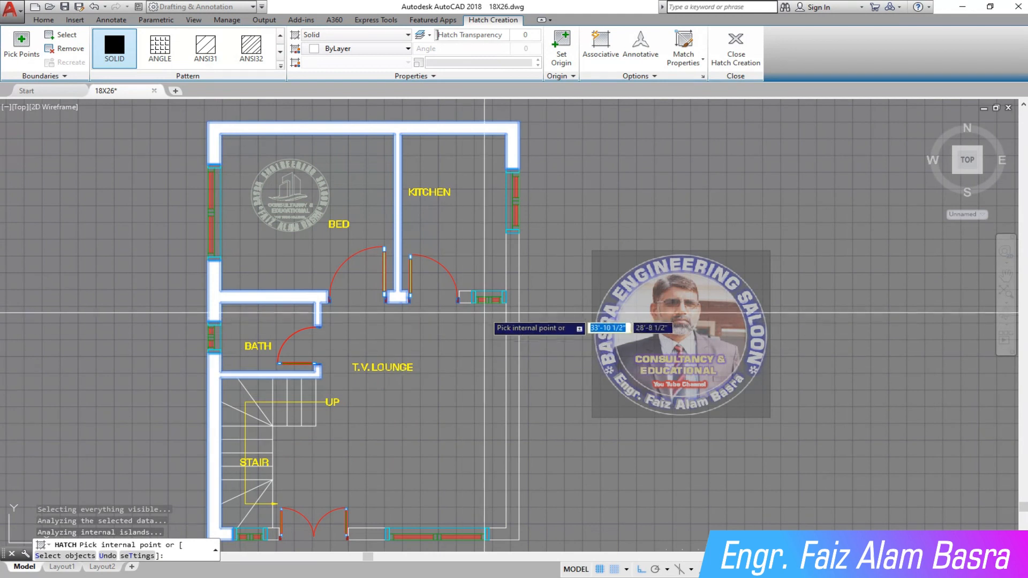
{"action": "left_click", "coordinate": [513, 293]}
{"action": "scroll", "coordinate": [477, 210], "scroll_direction": "down", "scroll_amount": 2}
{"action": "middle_click_drag", "start_coordinate": [478, 420], "coordinate": [479, 342]}
{"action": "scroll", "coordinate": [478, 342], "scroll_direction": "up", "scroll_amount": 4}
{"action": "left_click", "coordinate": [295, 320]}
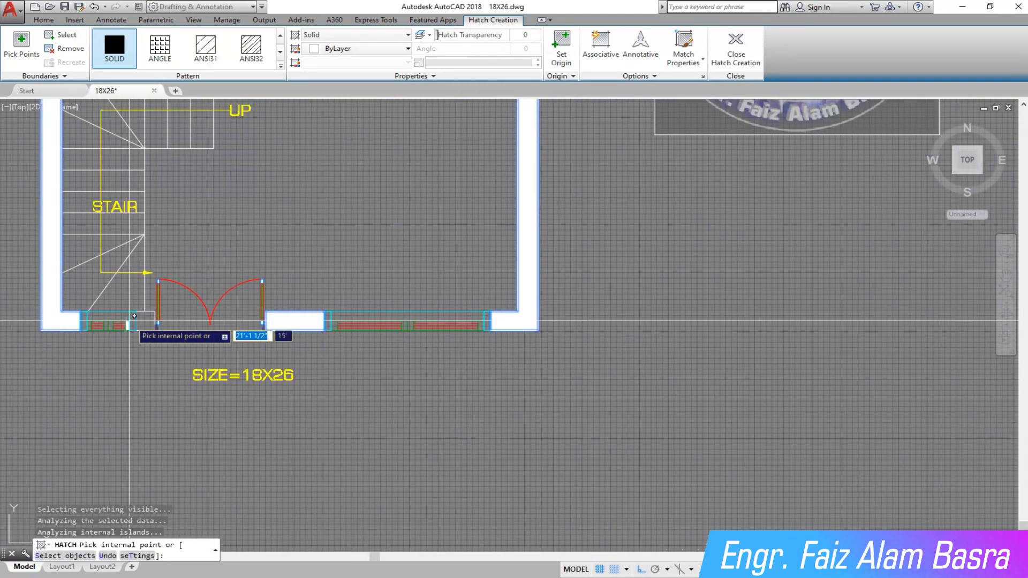
{"action": "scroll", "coordinate": [268, 405], "scroll_direction": "down", "scroll_amount": 4}
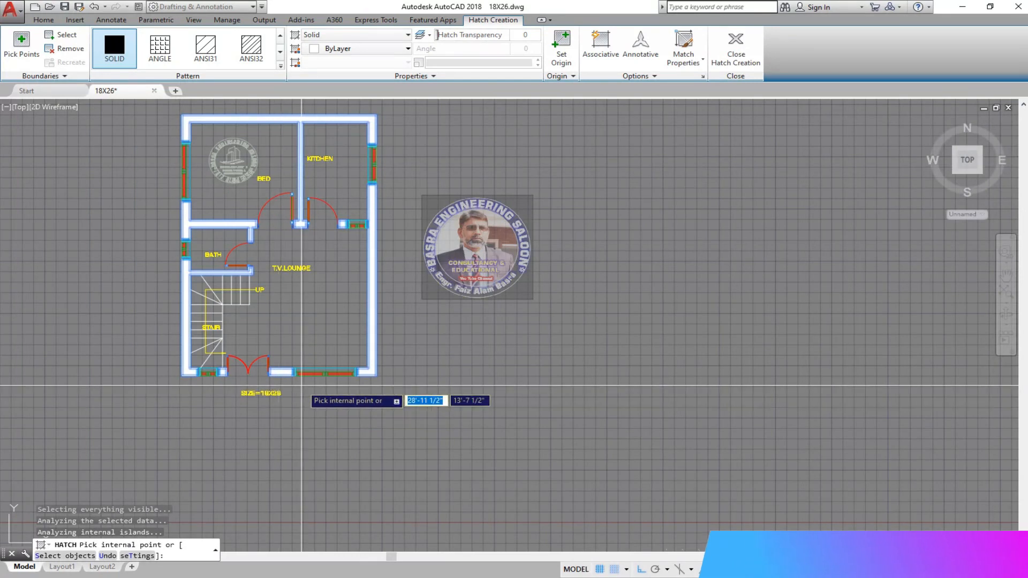
{"action": "key", "text": "Escape"}
Move the KITCHEN label a little lower, level with the BED label.
{"action": "scroll", "coordinate": [332, 383], "scroll_direction": "up", "scroll_amount": 3}
{"action": "scroll", "coordinate": [355, 382], "scroll_direction": "down", "scroll_amount": 1}
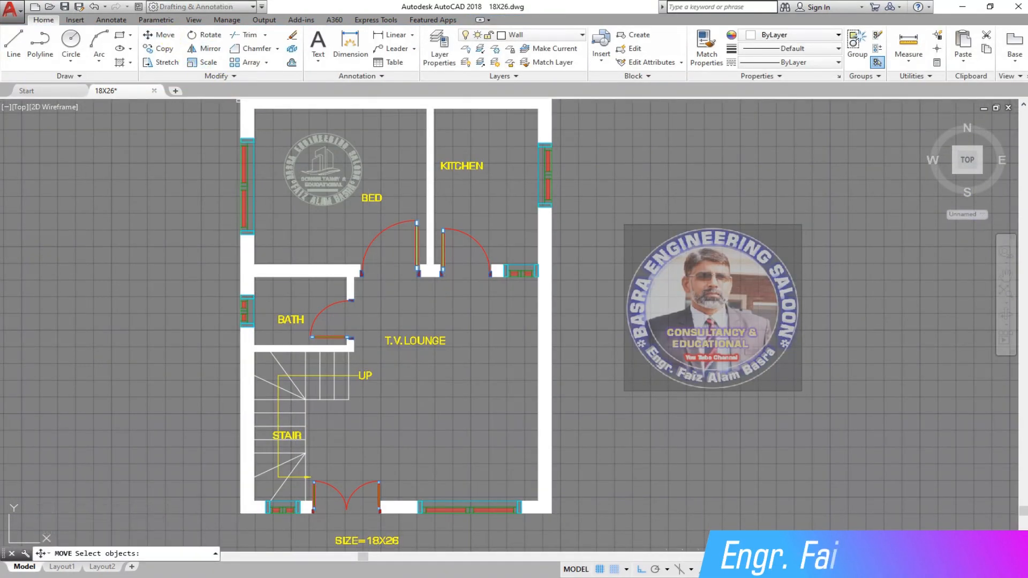
{"action": "left_click", "coordinate": [473, 166]}
{"action": "key", "text": "Return"}
{"action": "left_click", "coordinate": [462, 203]}
{"action": "left_click", "coordinate": [463, 229]}
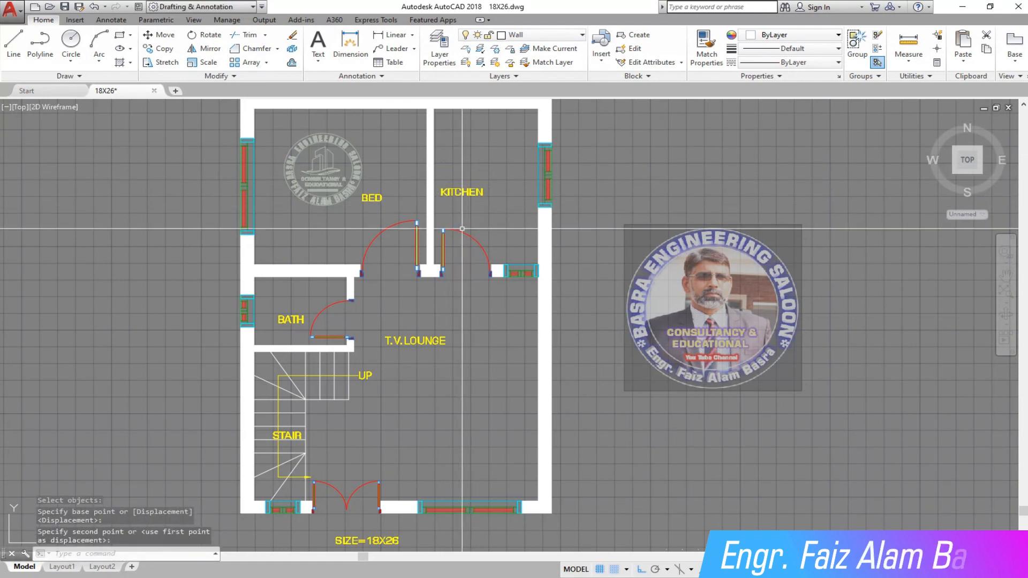
Insert the coloured logo block in the T.V. lounge, below its room label.
{"action": "scroll", "coordinate": [450, 241], "scroll_direction": "down", "scroll_amount": 2}
{"action": "scroll", "coordinate": [440, 267], "scroll_direction": "up", "scroll_amount": 2}
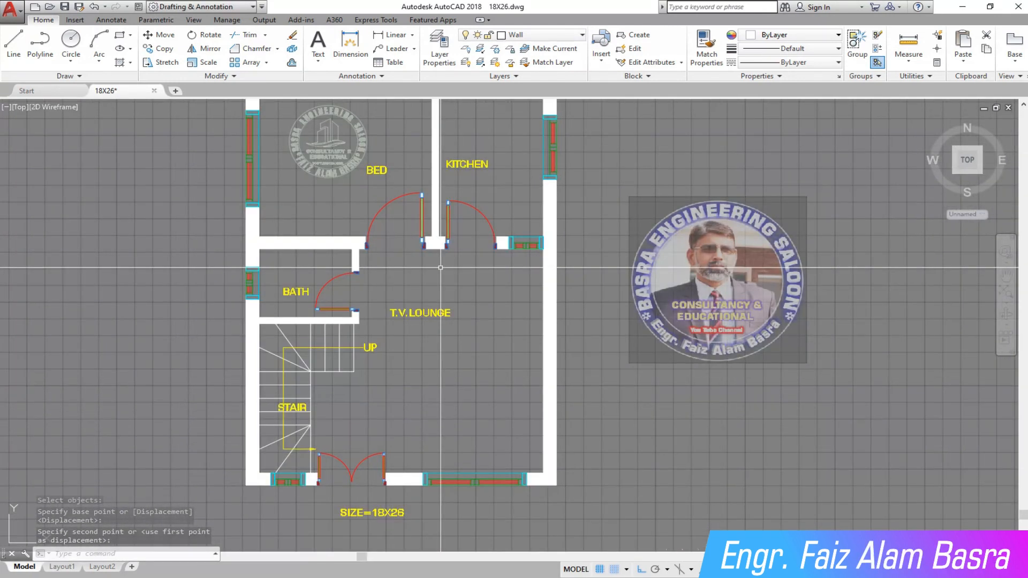
{"action": "scroll", "coordinate": [407, 299], "scroll_direction": "down", "scroll_amount": 2}
{"action": "scroll", "coordinate": [353, 230], "scroll_direction": "up", "scroll_amount": 4}
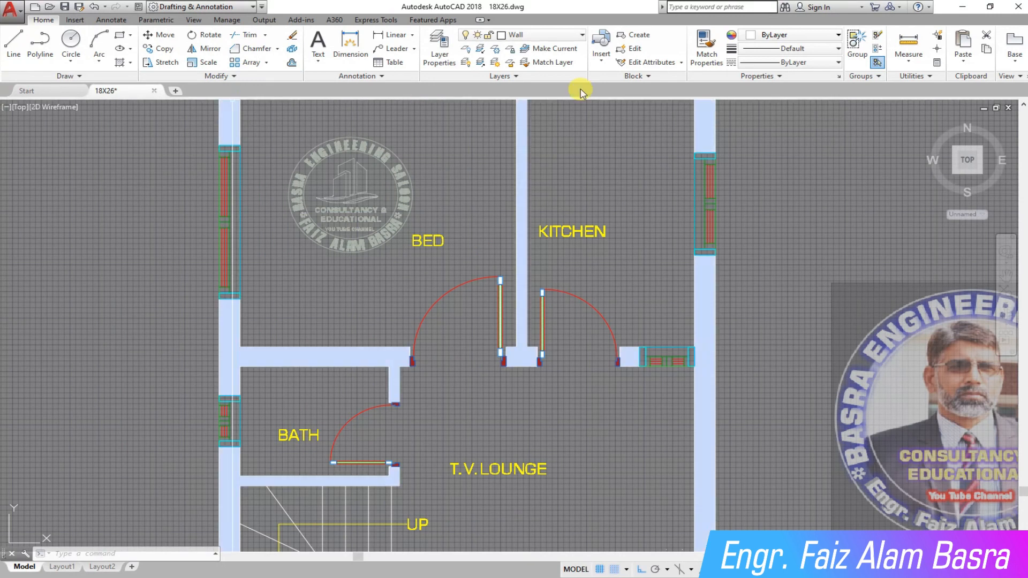
{"action": "left_click", "coordinate": [601, 53]}
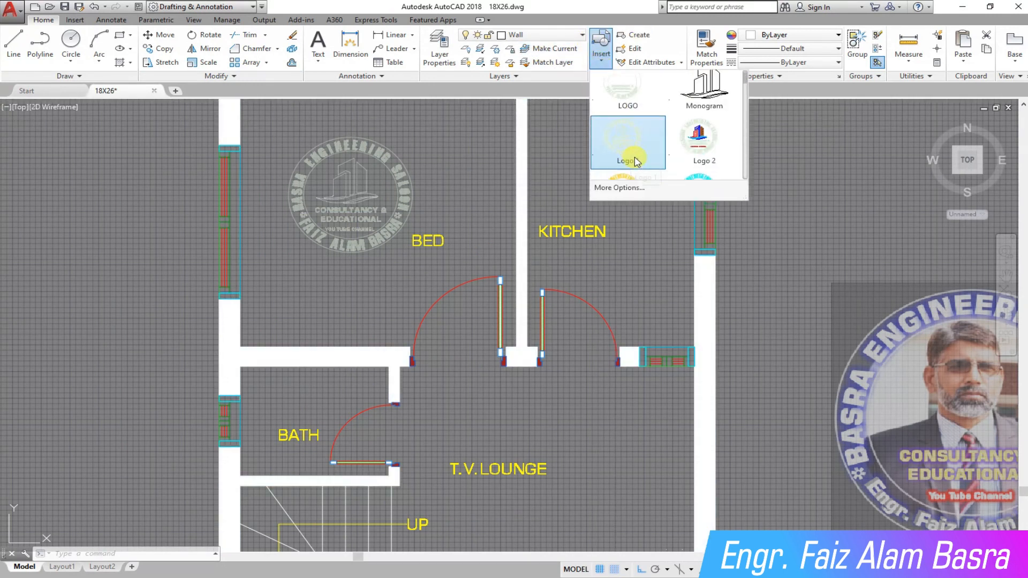
{"action": "left_click", "coordinate": [624, 171]}
{"action": "scroll", "coordinate": [563, 244], "scroll_direction": "down", "scroll_amount": 3}
{"action": "scroll", "coordinate": [562, 375], "scroll_direction": "up", "scroll_amount": 3}
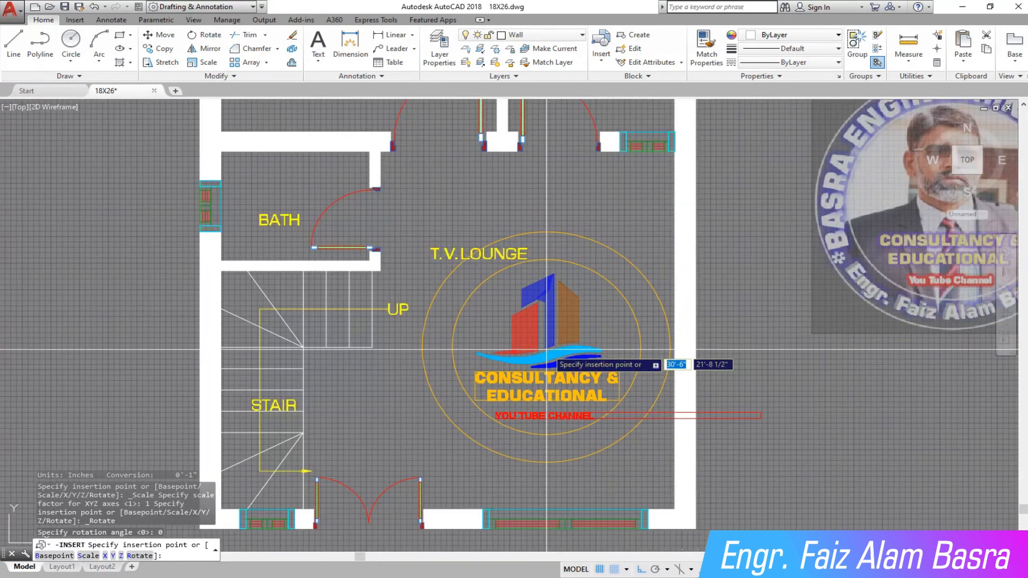
{"action": "left_click", "coordinate": [529, 376]}
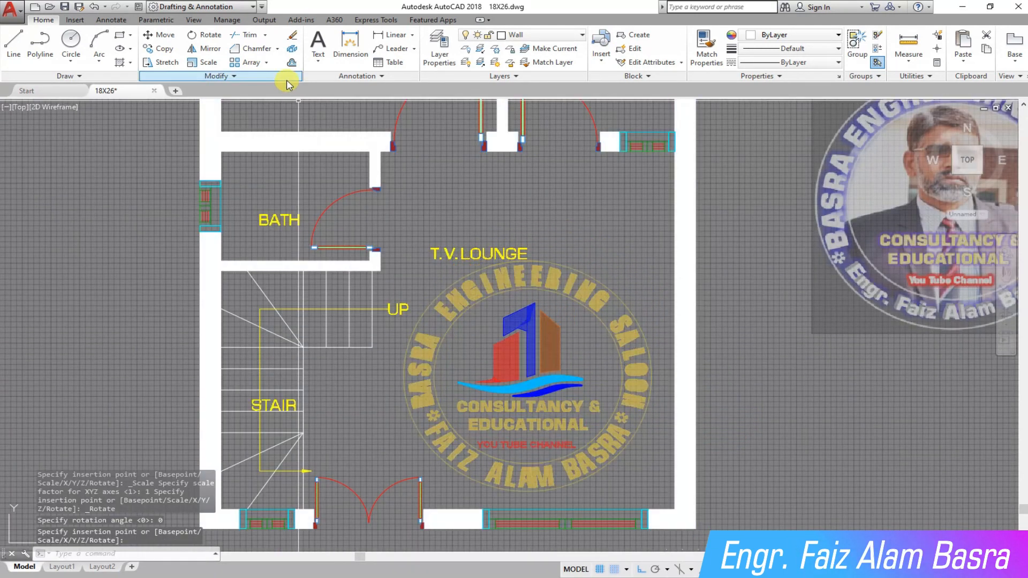
Scale the inserted lounge logo by a factor of .5 about its centre.
{"action": "left_click", "coordinate": [212, 66]}
{"action": "left_click", "coordinate": [530, 384]}
{"action": "key", "text": "Return"}
{"action": "left_click", "coordinate": [533, 384]}
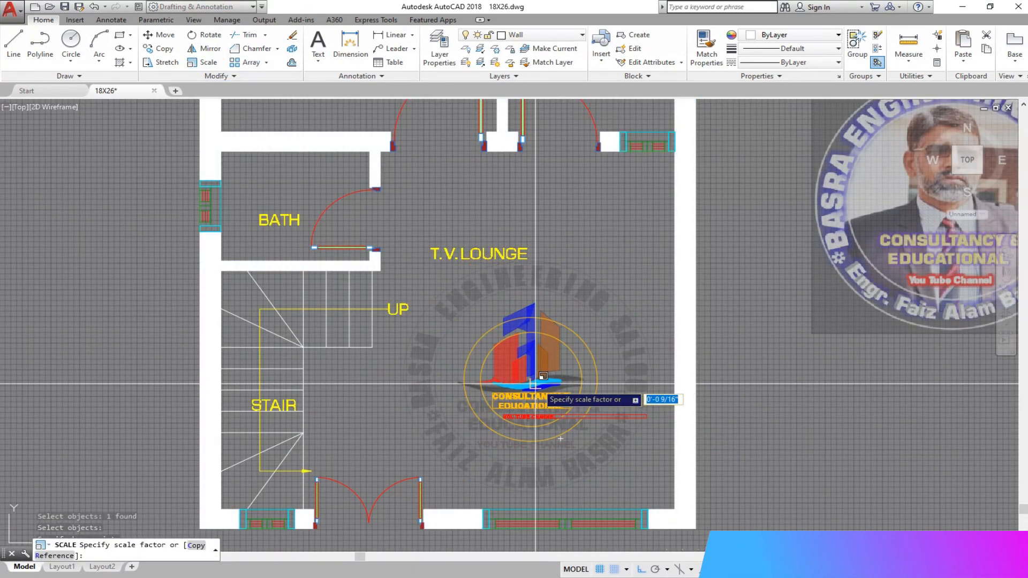
{"action": "key", "text": "Return"}
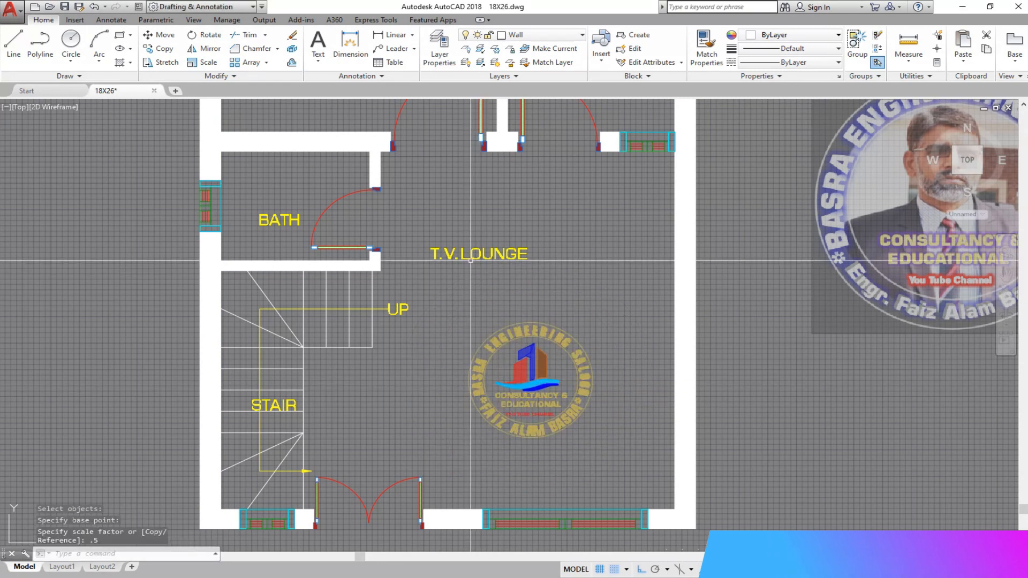
Delete the grey logo from the bedroom.
{"action": "scroll", "coordinate": [476, 351], "scroll_direction": "down", "scroll_amount": 2}
{"action": "left_click", "coordinate": [398, 175]}
{"action": "left_click", "coordinate": [374, 124]}
{"action": "key", "text": "Delete"}
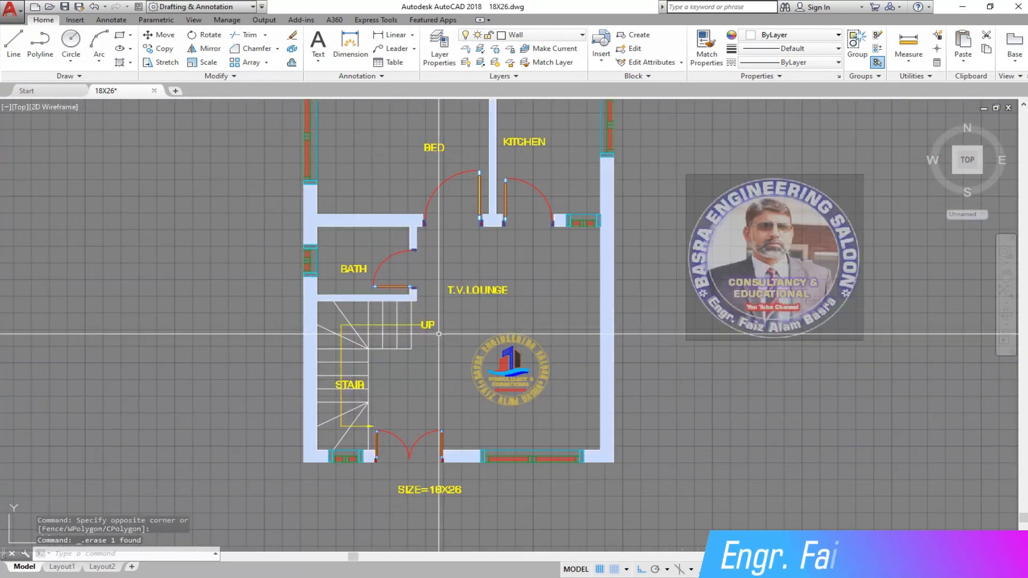
Copy the double bed with rug and side tables from the library to beside the bedroom, and erase the door copied with it.
{"action": "scroll", "coordinate": [439, 334], "scroll_direction": "down", "scroll_amount": 2}
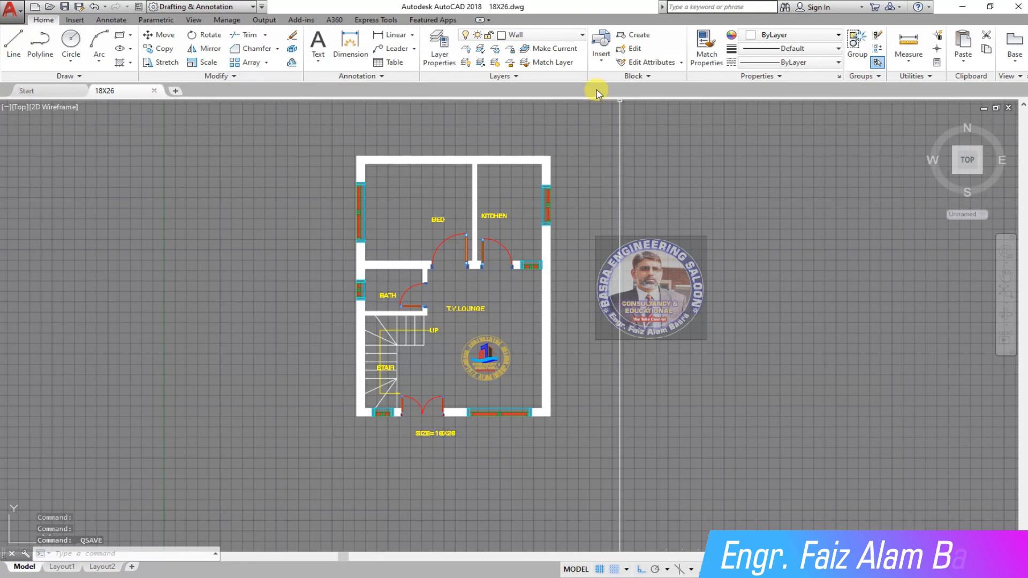
{"action": "left_click", "coordinate": [166, 49]}
{"action": "scroll", "coordinate": [780, 349], "scroll_direction": "down", "scroll_amount": 5}
{"action": "scroll", "coordinate": [44, 279], "scroll_direction": "up", "scroll_amount": 10}
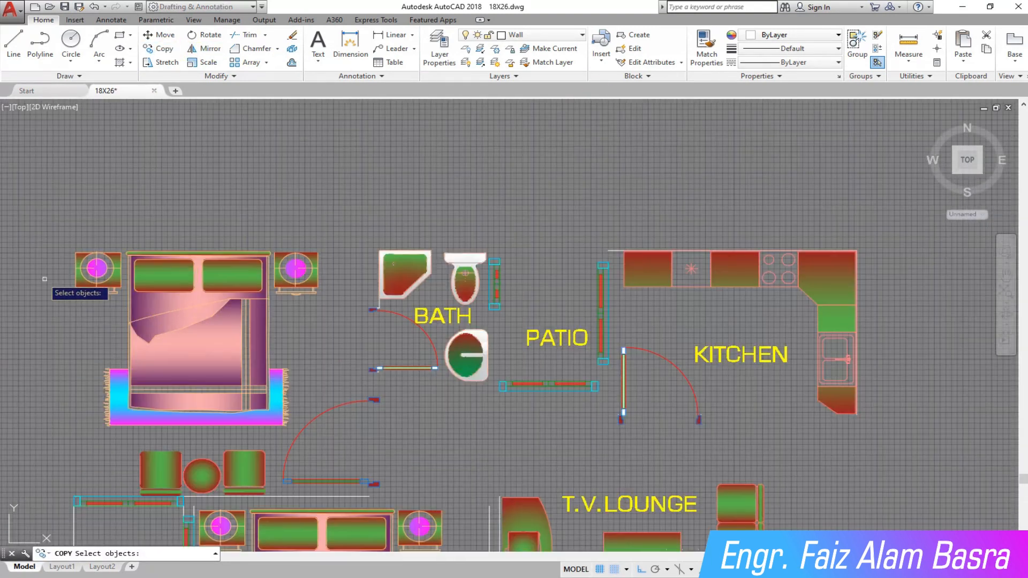
{"action": "left_click", "coordinate": [296, 435]}
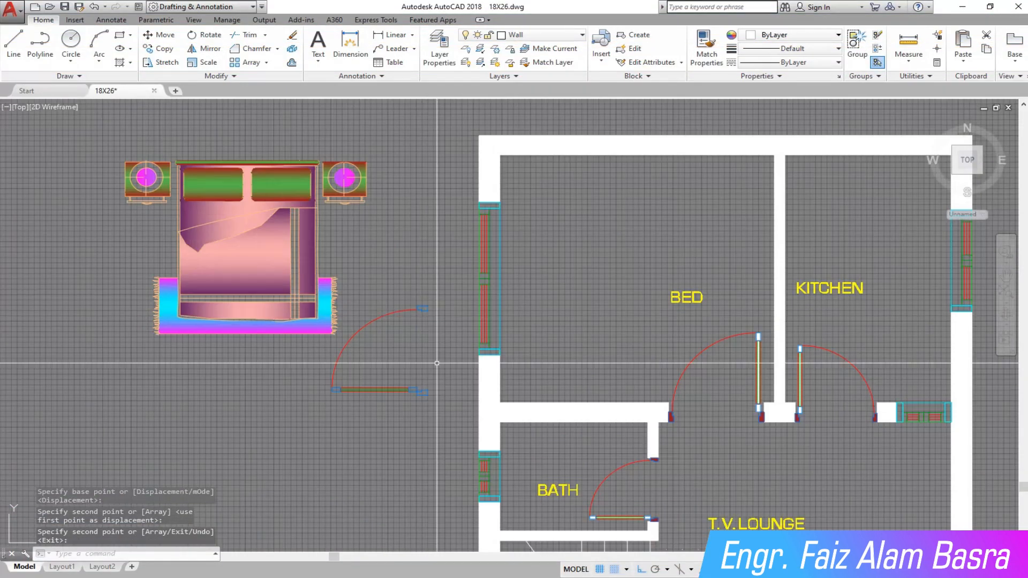
{"action": "key", "text": "Delete"}
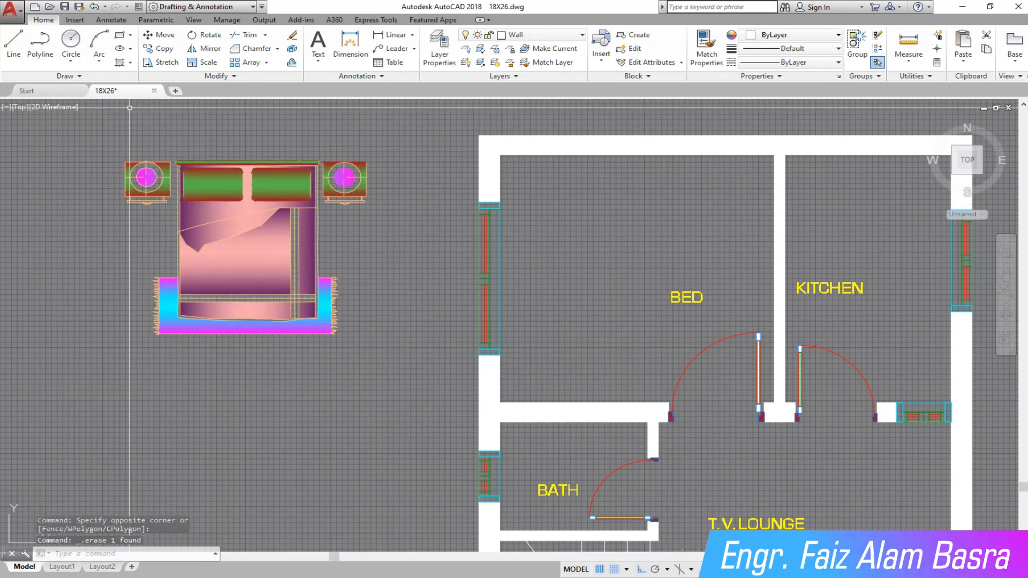
Move the double bed with its rug and side tables horizontally closer to the bedroom's outer wall.
{"action": "left_click", "coordinate": [163, 41]}
{"action": "left_click", "coordinate": [408, 383]}
{"action": "left_click", "coordinate": [91, 120]}
{"action": "key", "text": "Return"}
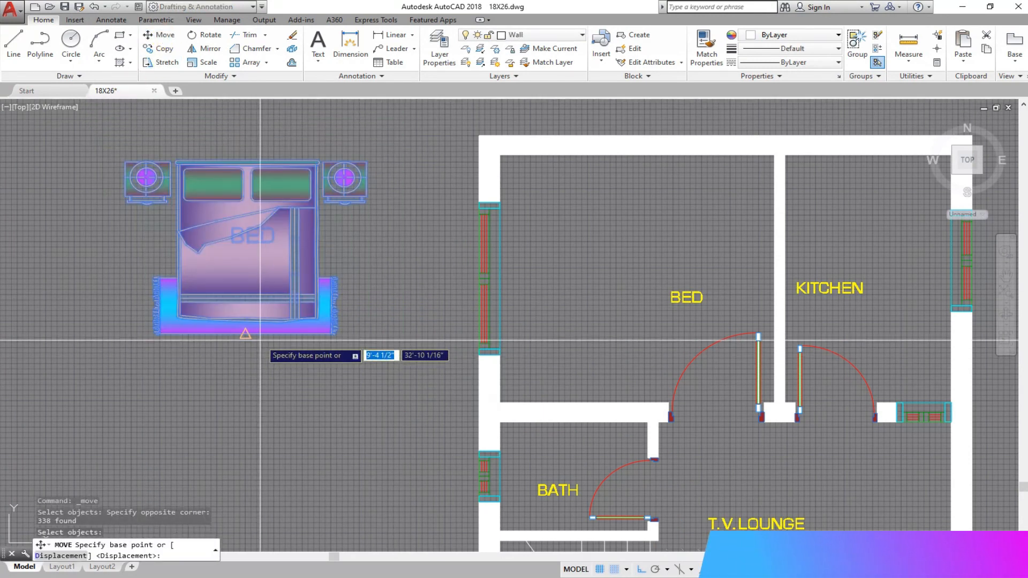
{"action": "left_click", "coordinate": [246, 333]}
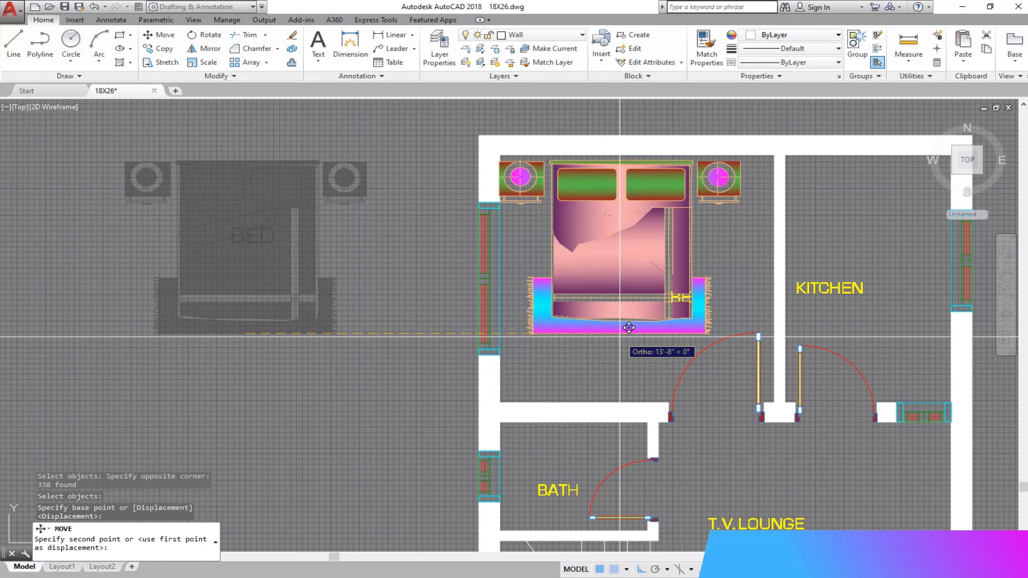
{"action": "left_click", "coordinate": [342, 334]}
Move the bedroom's BED label straight down, near the bedroom door, to clear space for the bed.
{"action": "left_click", "coordinate": [160, 34]}
{"action": "left_click", "coordinate": [704, 316]}
{"action": "left_click", "coordinate": [651, 286]}
{"action": "key", "text": "Return"}
{"action": "left_click", "coordinate": [621, 220]}
{"action": "left_click", "coordinate": [621, 307]}
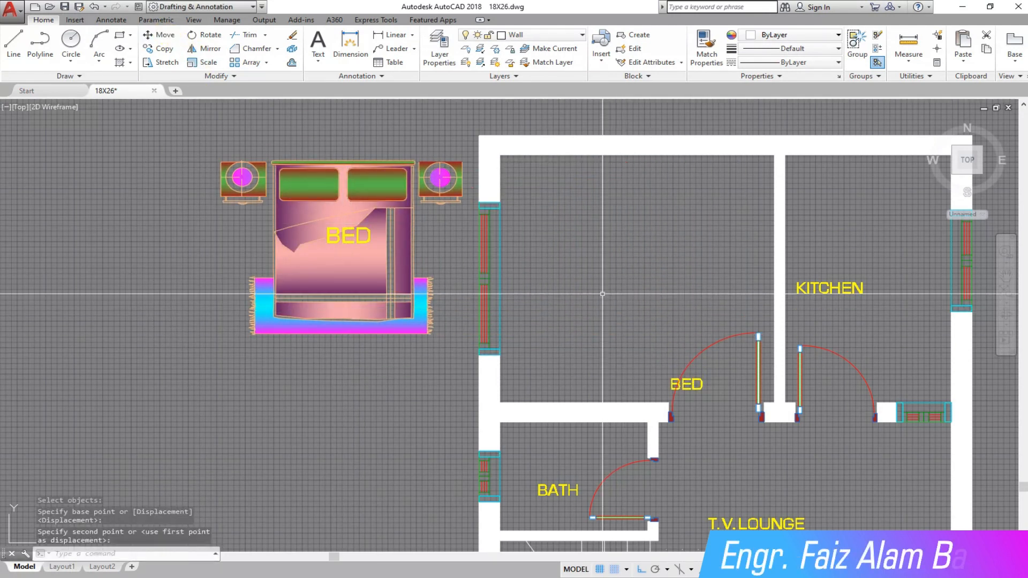
Try to move the double bed with its rug and side tables into the bedroom against the upper wall.
{"action": "left_click", "coordinate": [160, 35]}
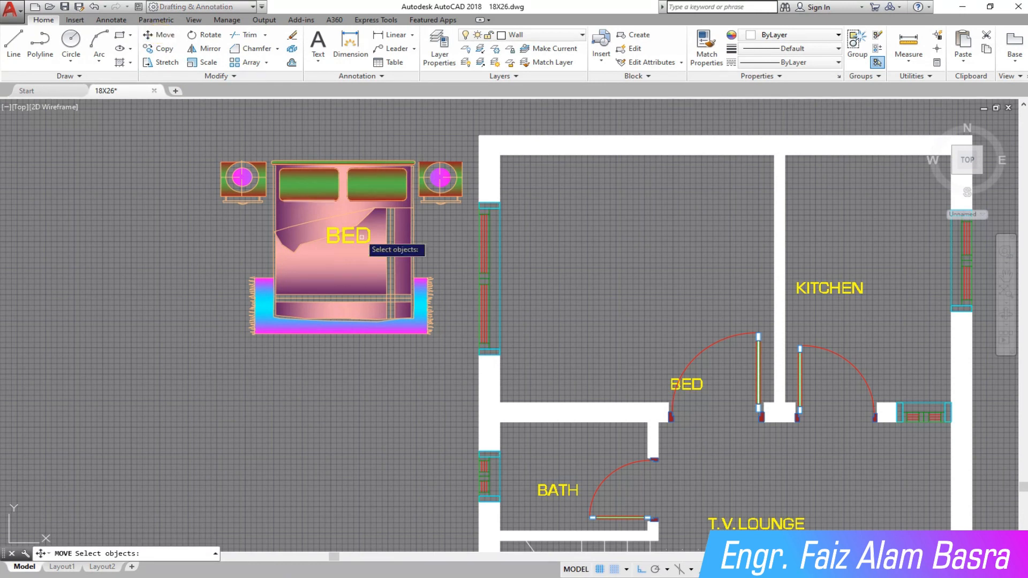
{"action": "left_click", "coordinate": [460, 341]}
{"action": "left_click", "coordinate": [188, 143]}
{"action": "left_click", "coordinate": [469, 210]}
{"action": "left_click", "coordinate": [392, 147]}
{"action": "key", "text": "Return"}
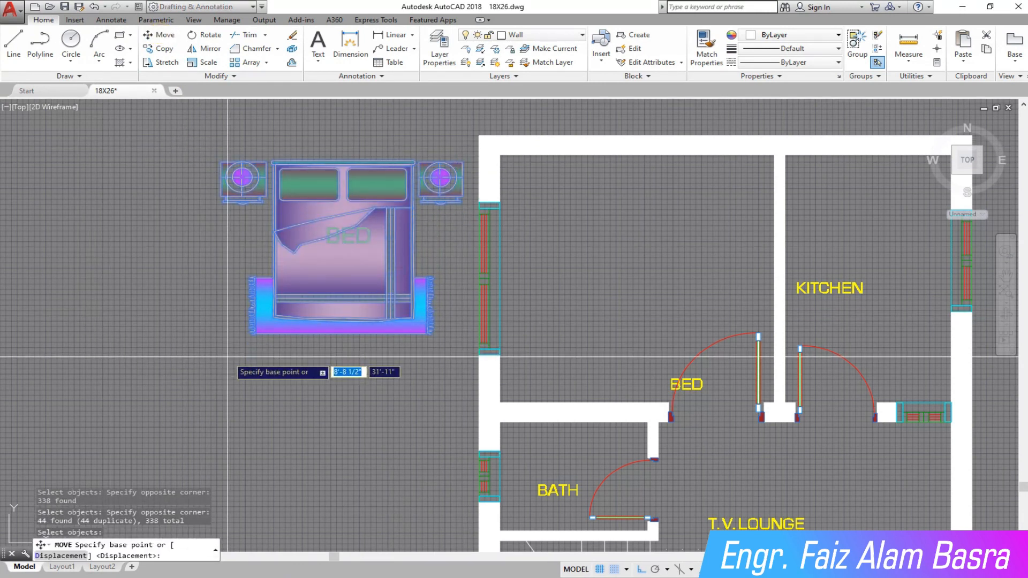
{"action": "left_click", "coordinate": [24, 324]}
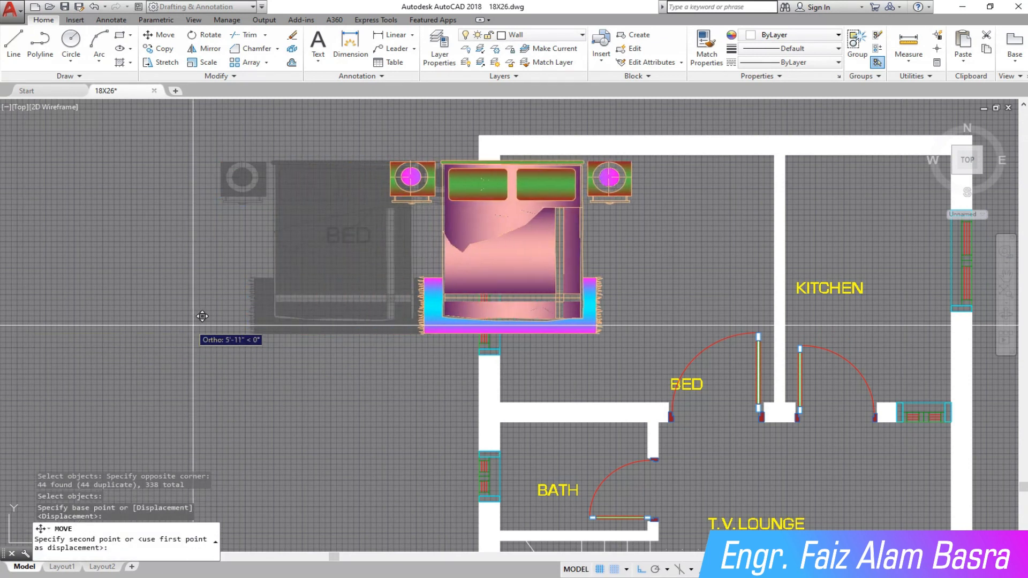
{"action": "left_click", "coordinate": [313, 323]}
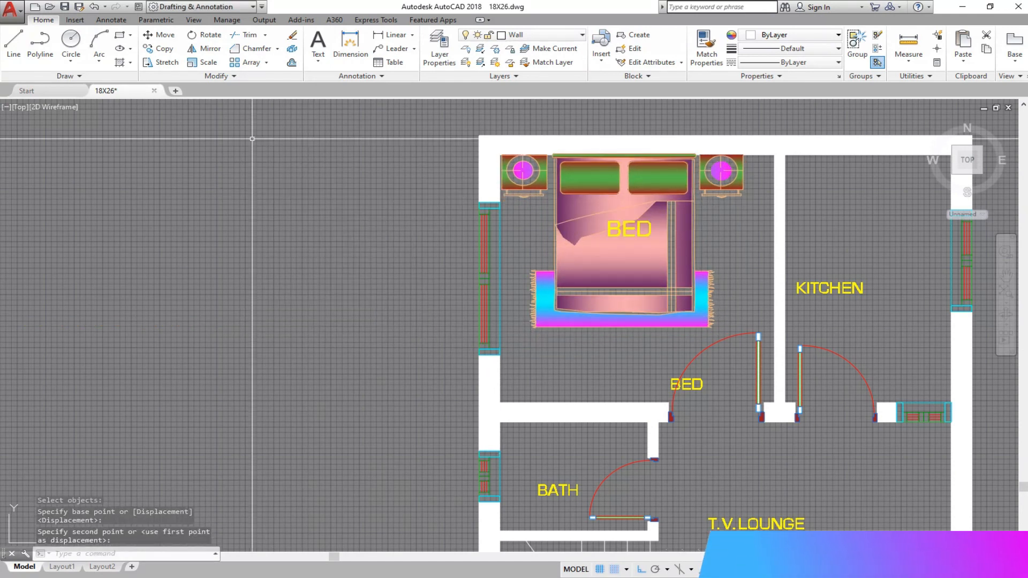
{"action": "left_click", "coordinate": [96, 10]}
Move the double bed set into the bedroom with Ortho off, placing its headboard and side tables along the upper wall.
{"action": "left_click", "coordinate": [159, 35]}
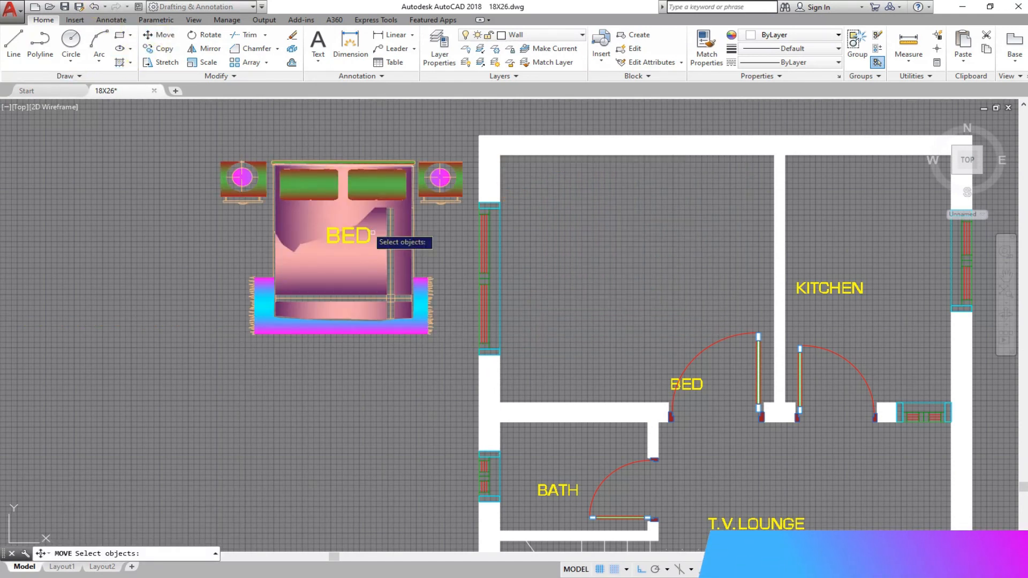
{"action": "left_click", "coordinate": [468, 346]}
{"action": "left_click", "coordinate": [238, 170]}
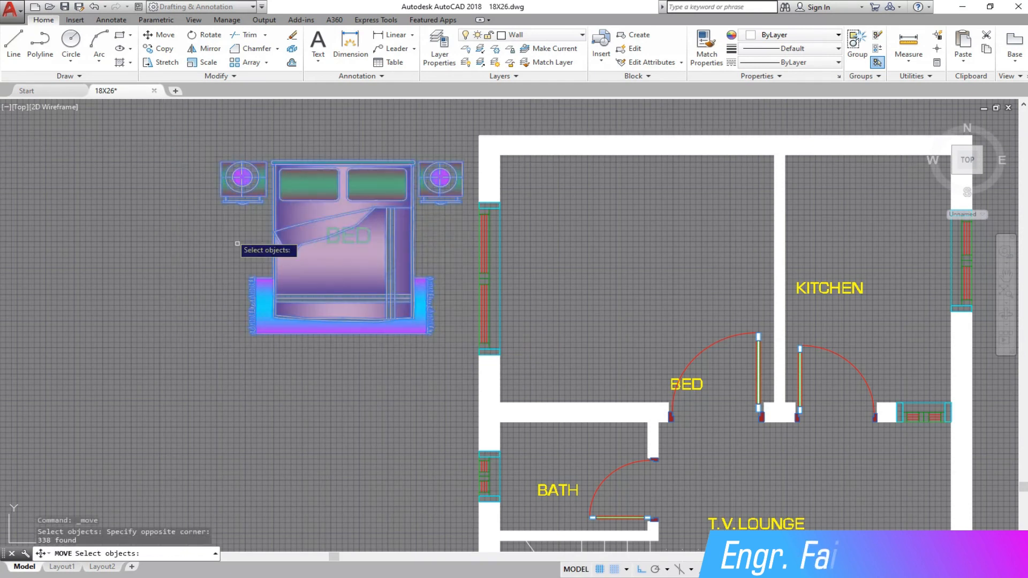
{"action": "key", "text": "Return"}
{"action": "left_click", "coordinate": [342, 334]}
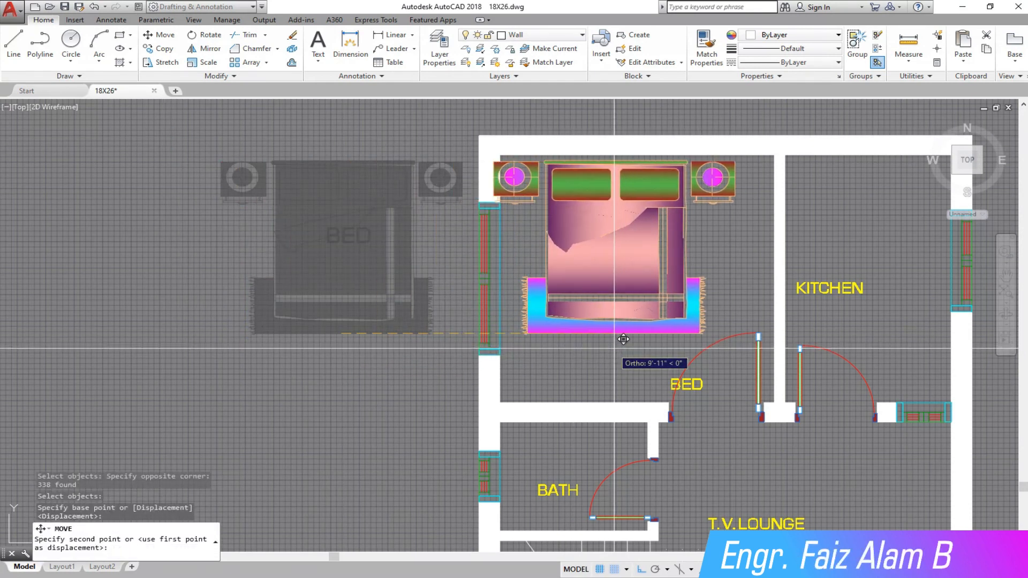
{"action": "key", "text": "F8"}
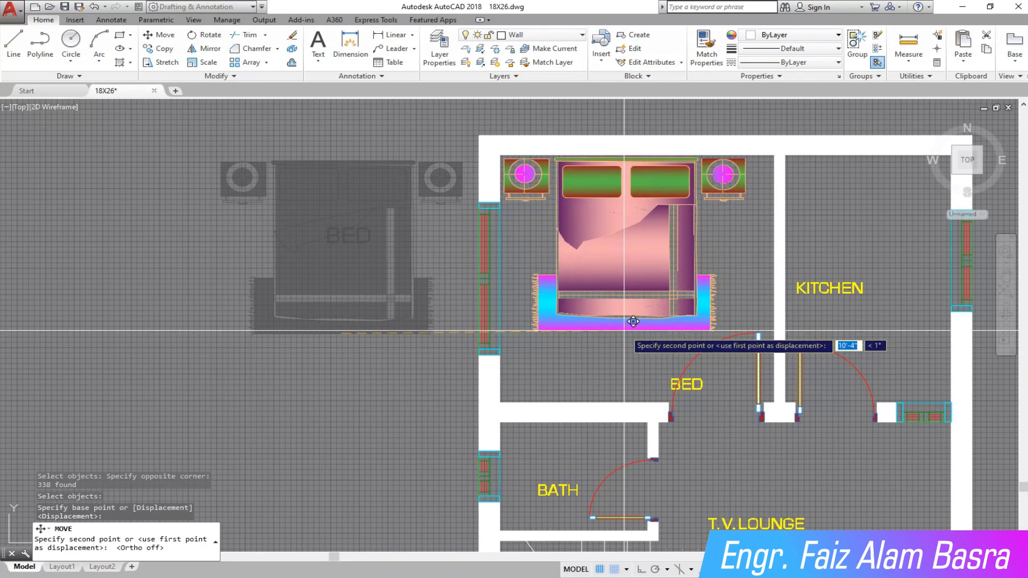
{"action": "left_click", "coordinate": [624, 330]}
{"action": "scroll", "coordinate": [233, 333], "scroll_direction": "down", "scroll_amount": 2}
{"action": "scroll", "coordinate": [434, 235], "scroll_direction": "up", "scroll_amount": 6}
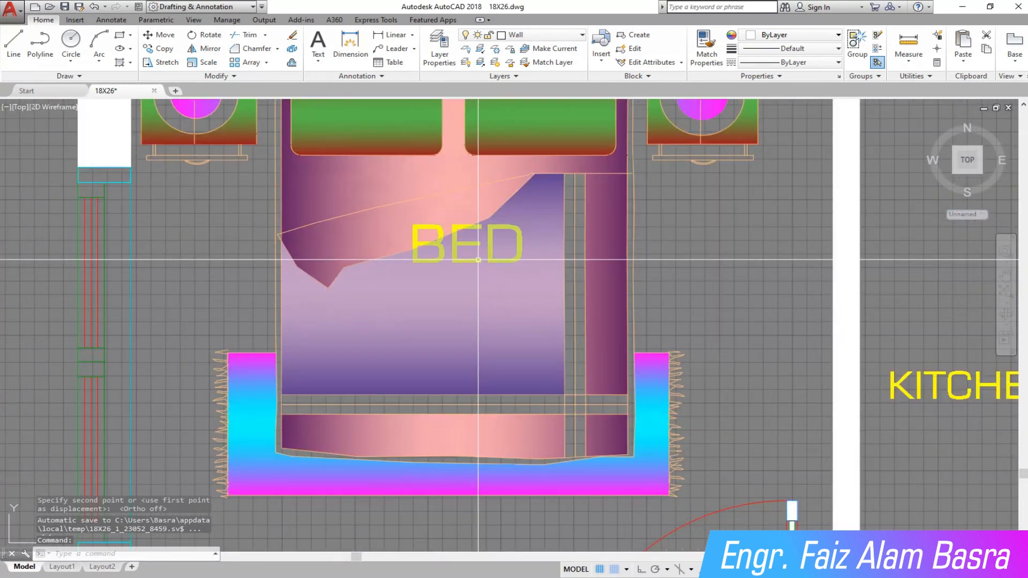
{"action": "left_click", "coordinate": [434, 234]}
{"action": "left_click", "coordinate": [435, 234]}
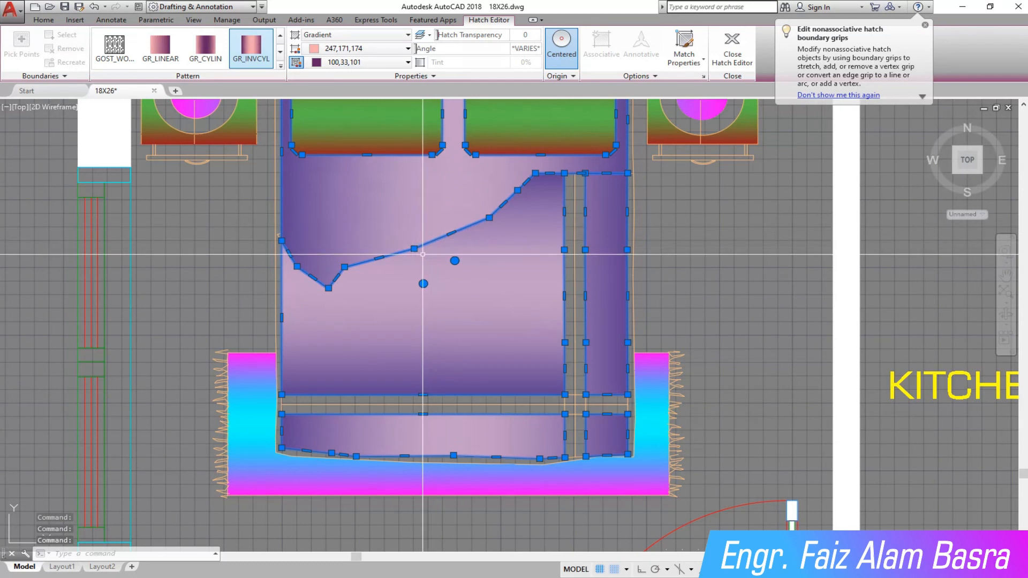
{"action": "key", "text": "Escape"}
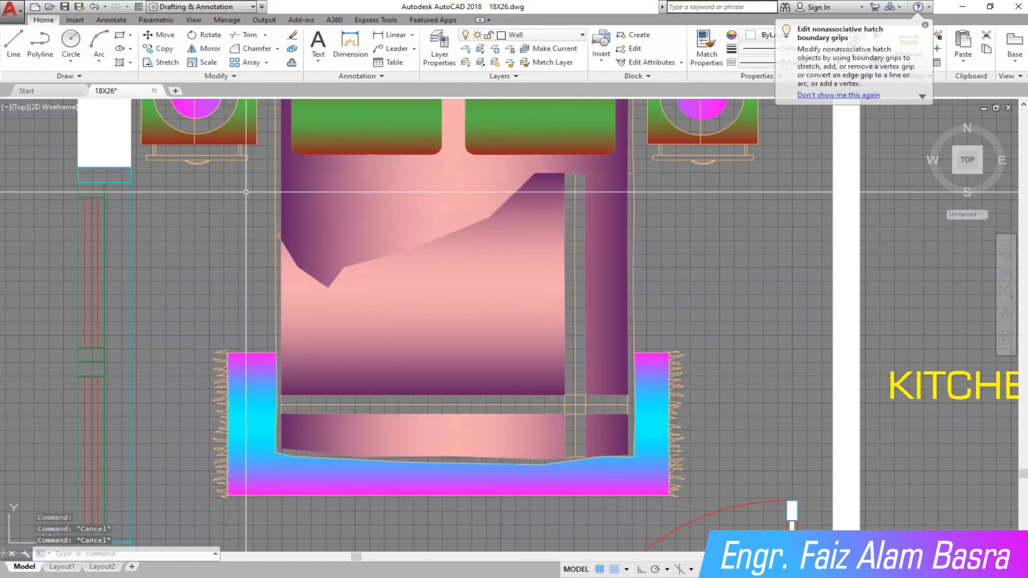
{"action": "left_click", "coordinate": [247, 192]}
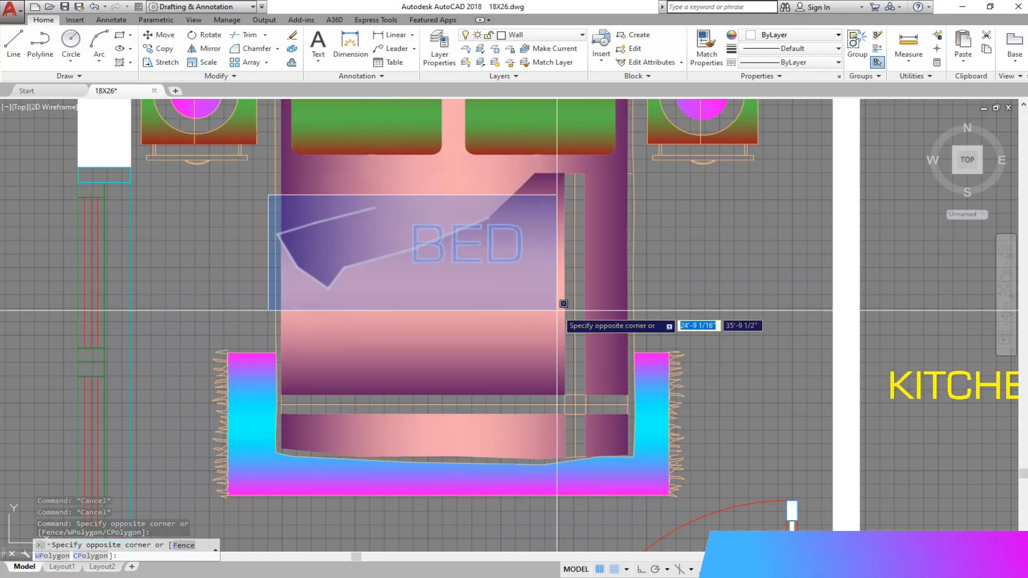
{"action": "left_click", "coordinate": [541, 298]}
{"action": "key", "text": "Escape"}
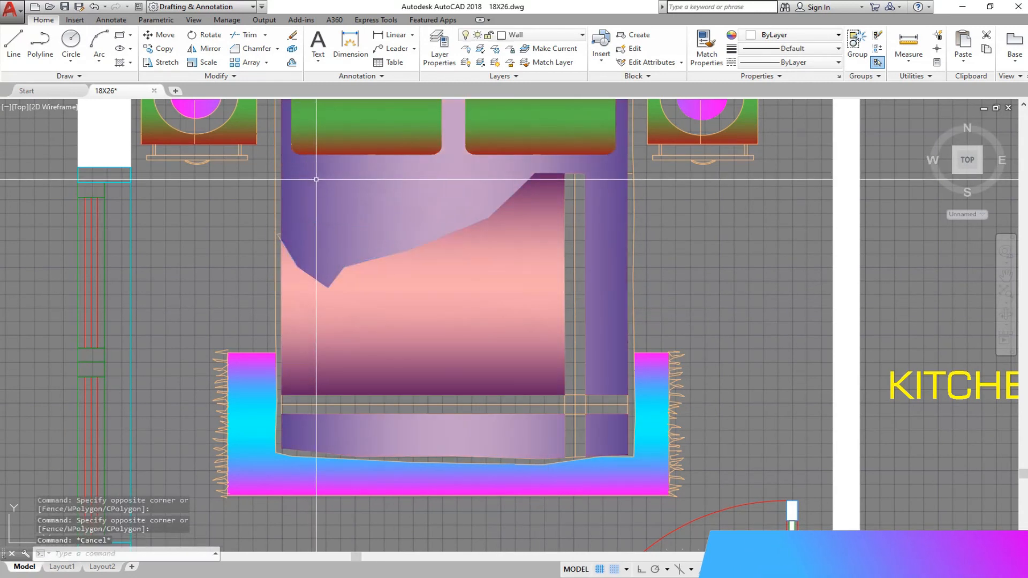